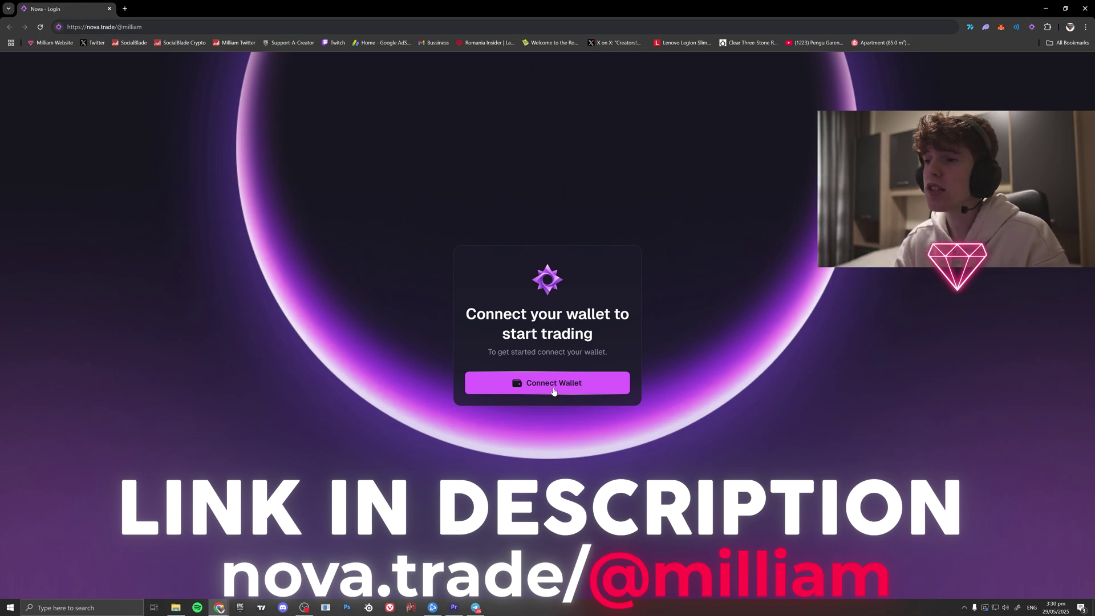
# - Connect the Phantom wallet, page through the new-feature previews, then close the tour
pyautogui.click(553, 390)
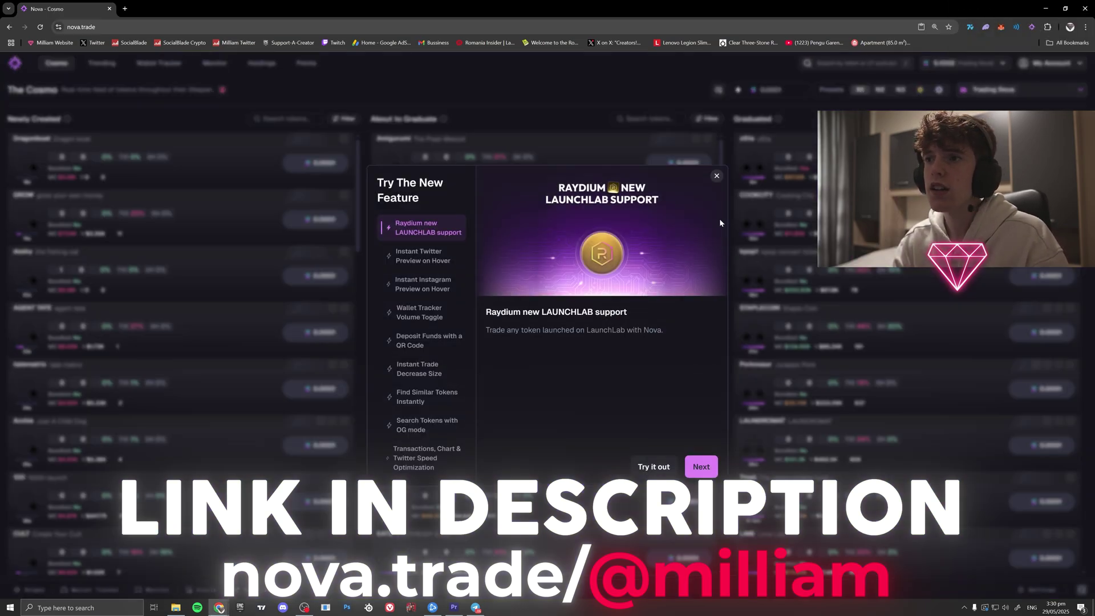
pyautogui.click(424, 284)
pyautogui.click(426, 341)
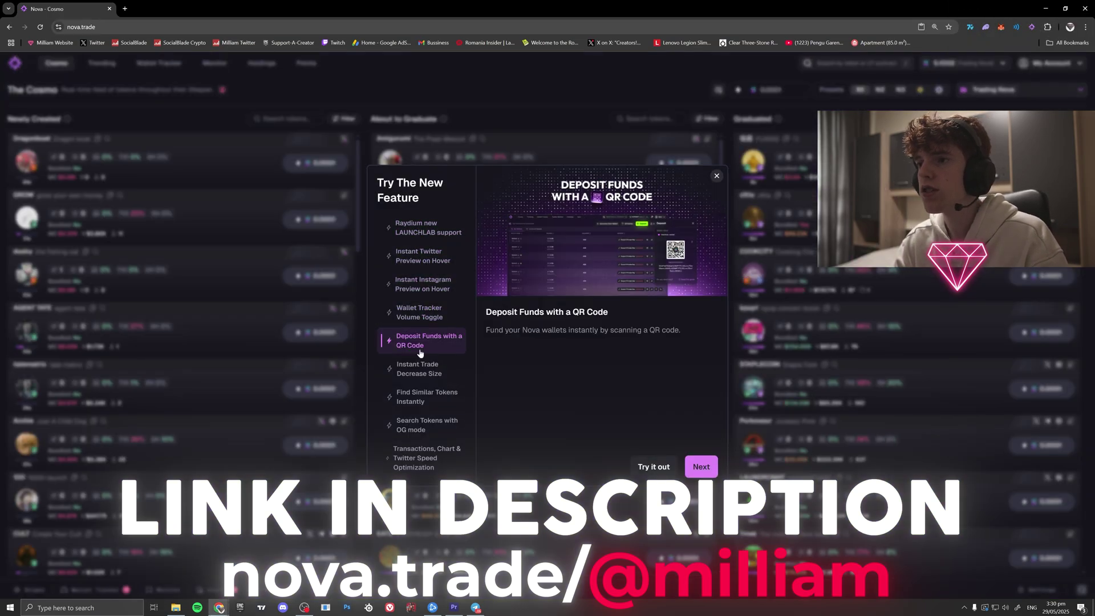
pyautogui.click(419, 369)
pyautogui.click(418, 398)
pyautogui.click(426, 425)
pyautogui.click(717, 176)
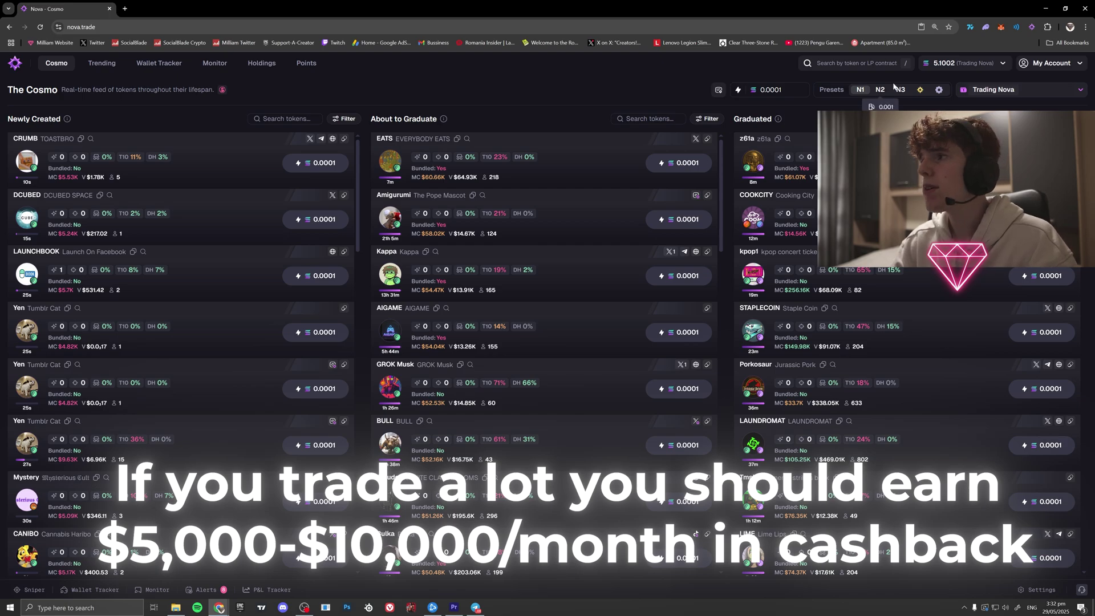
# - Open Wallet Manager from the balance button's Wallet dropdown
pyautogui.click(957, 64)
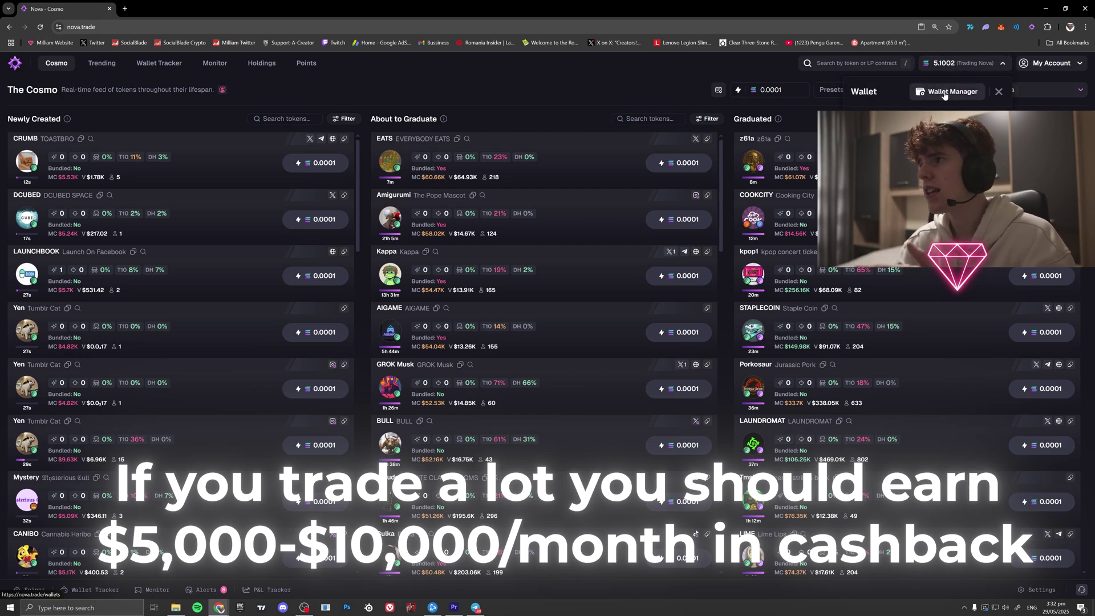
pyautogui.click(946, 92)
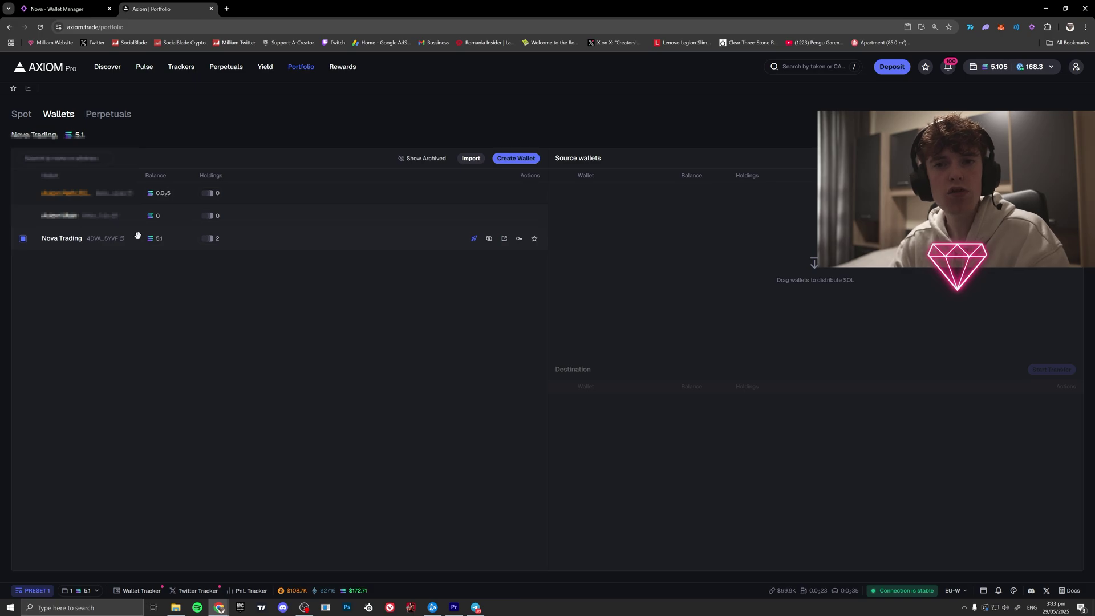
# - Start the Nova Trading private-key export in Axiom, sign with Phantom, then return to Nova
pyautogui.click(60, 8)
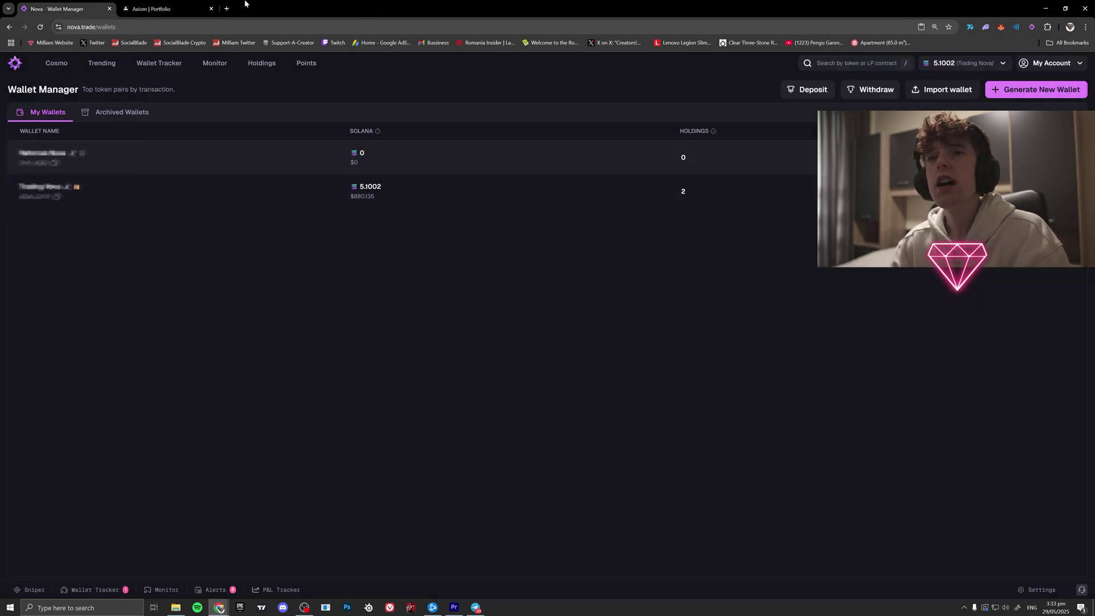
pyautogui.click(157, 9)
pyautogui.moveTo(80, 240)
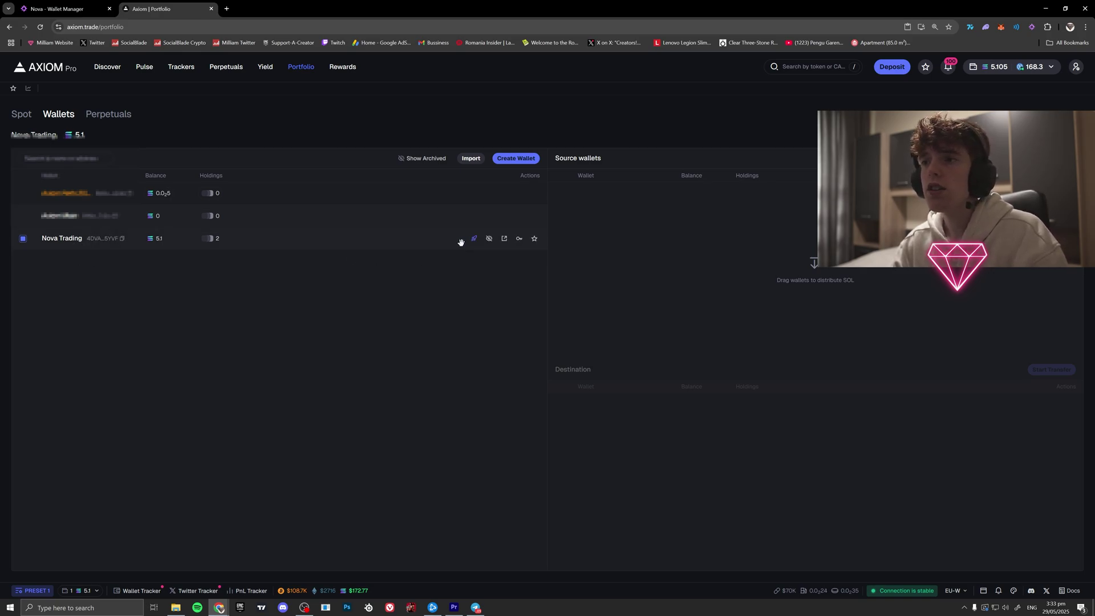
pyautogui.click(1076, 67)
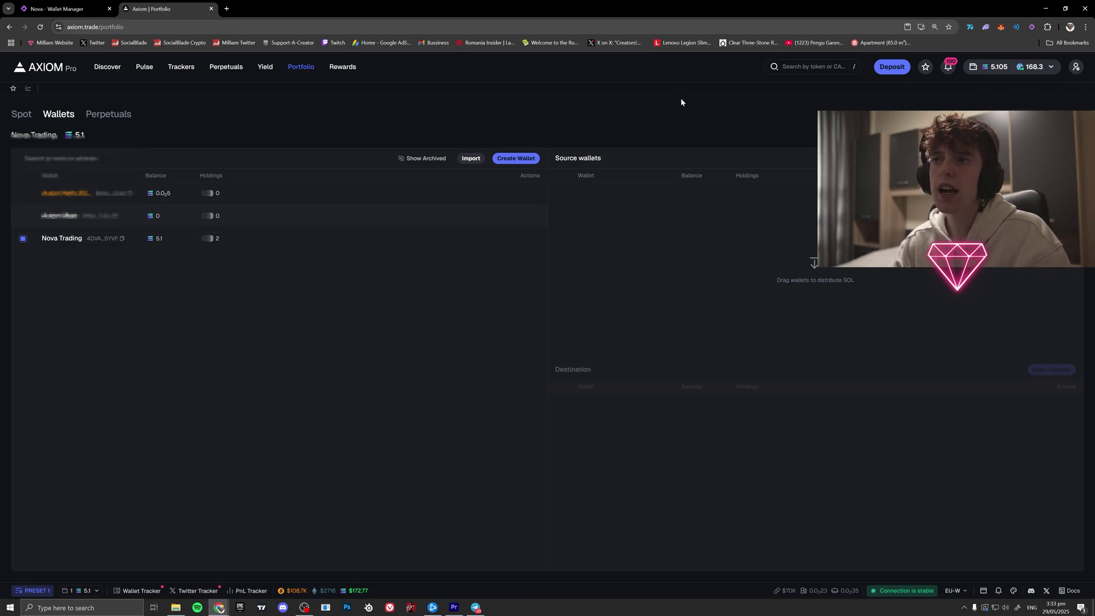
pyautogui.moveTo(526, 240)
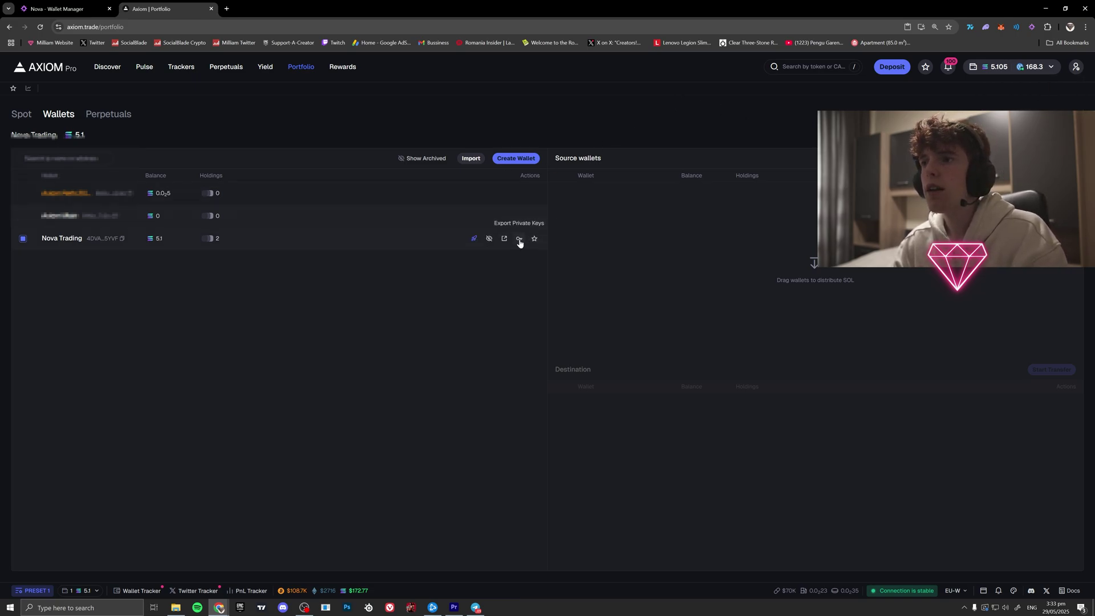
pyautogui.click(519, 239)
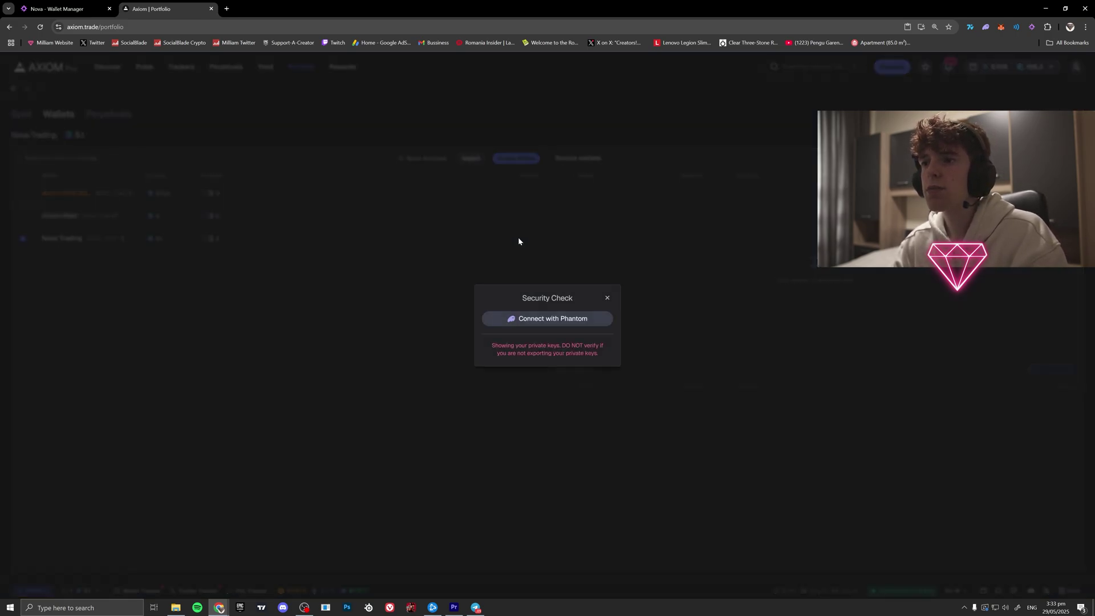
pyautogui.click(535, 321)
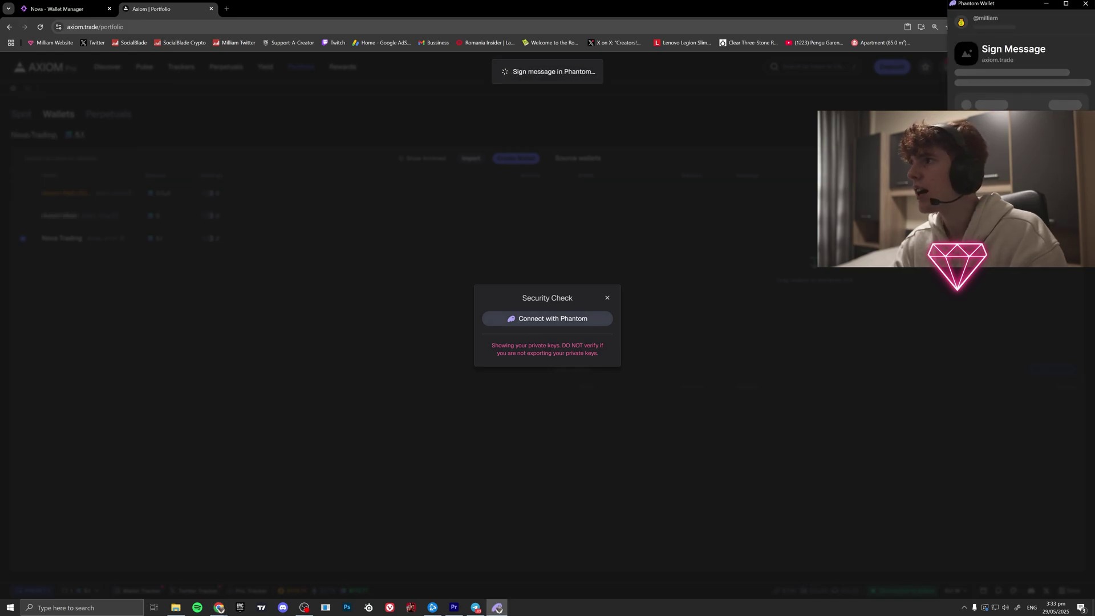
pyautogui.click(1055, 251)
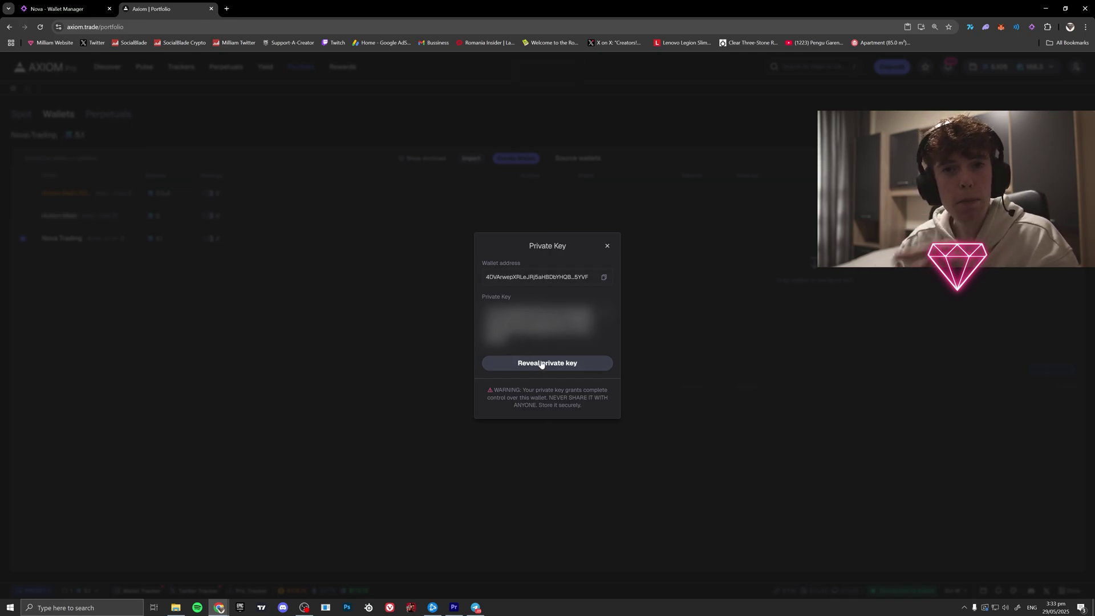
pyautogui.click(71, 5)
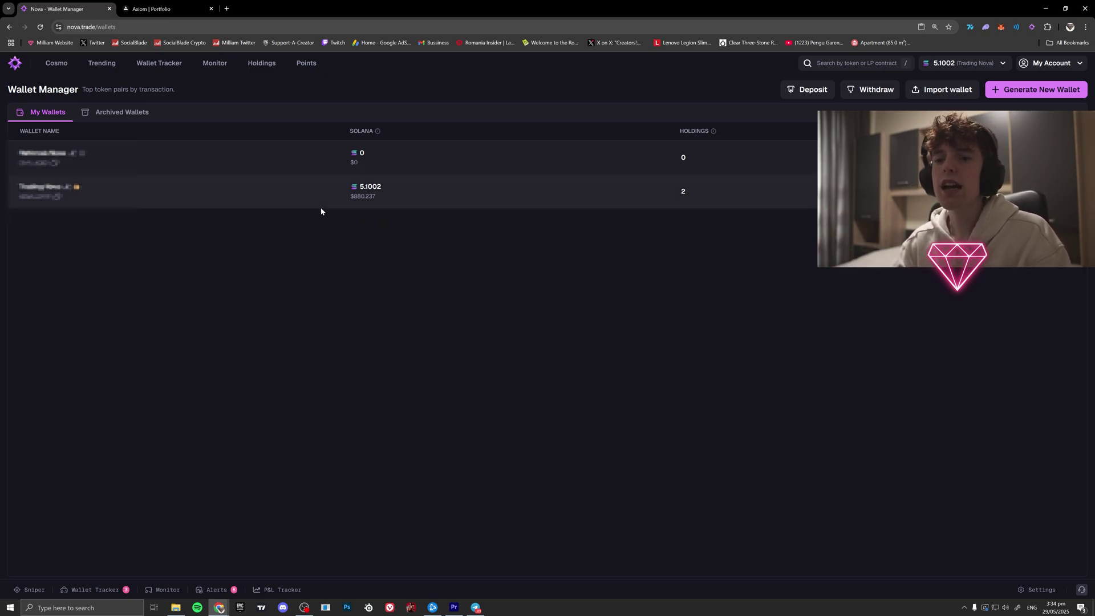
# - On The Cosmo, filter Newly Created tokens to a minimum market cap of 5400
pyautogui.click(57, 63)
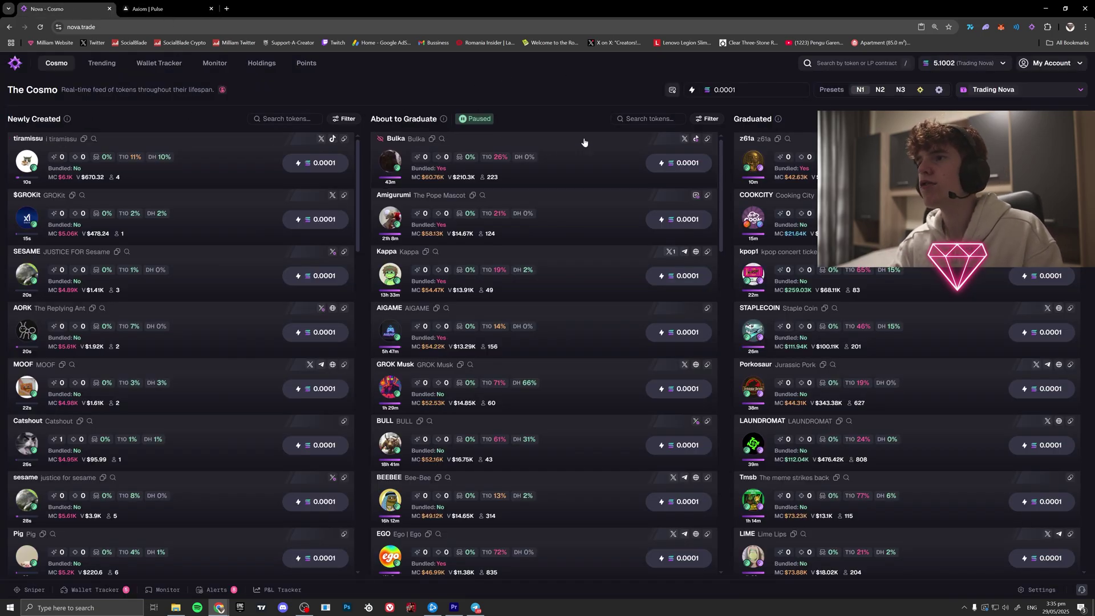
pyautogui.click(344, 119)
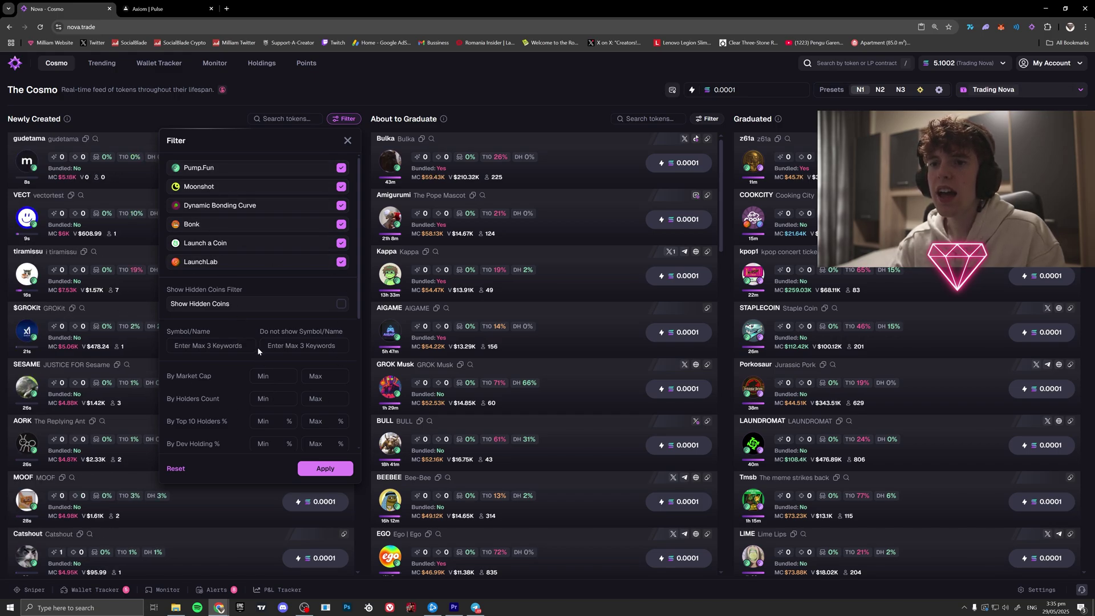
pyautogui.scroll(-4, 257, 349)
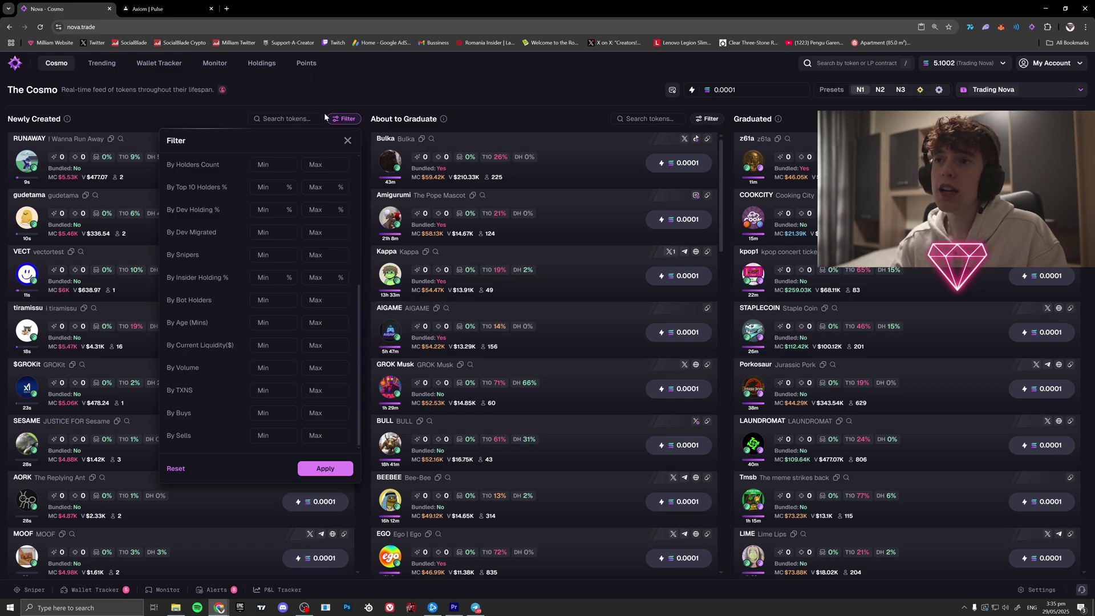
pyautogui.click(345, 119)
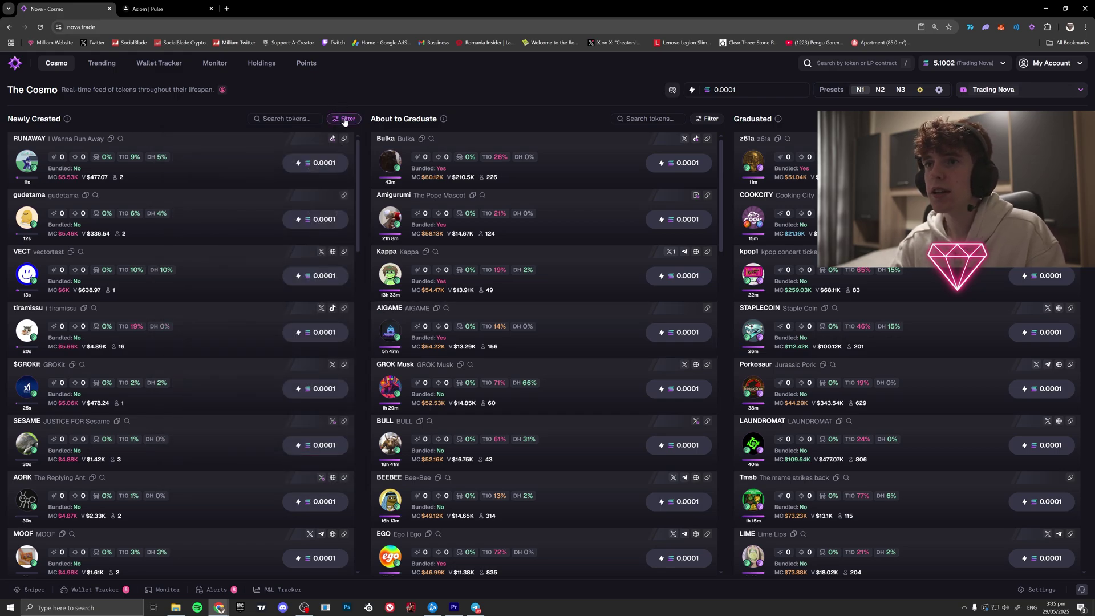
pyautogui.click(345, 119)
pyautogui.scroll(-8, 299, 379)
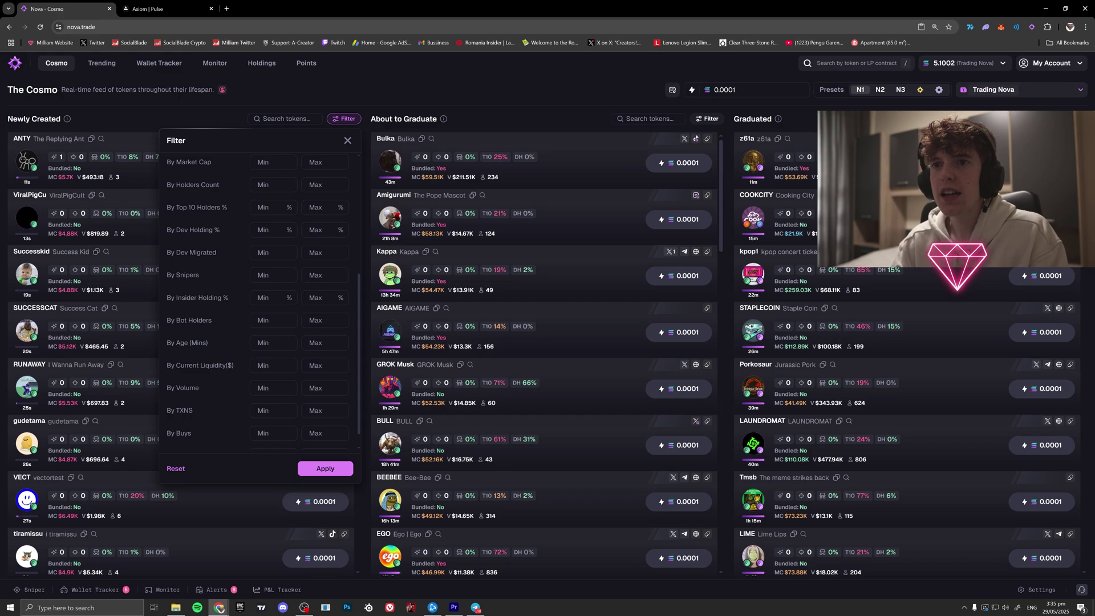
pyautogui.scroll(2, 268, 290)
pyautogui.click(271, 234)
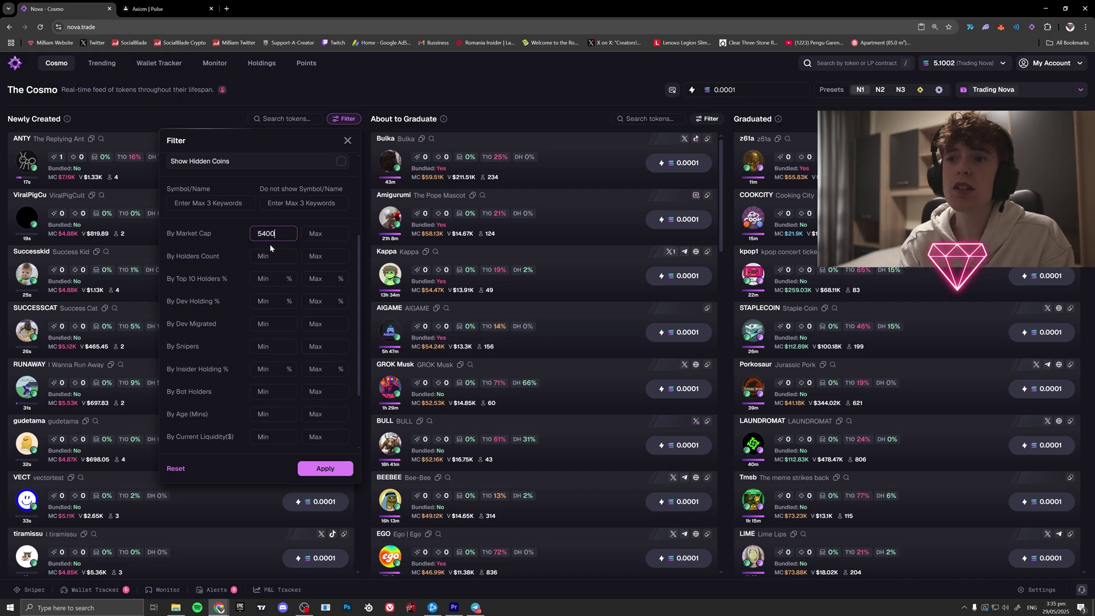
pyautogui.write('5400')
pyautogui.click(324, 469)
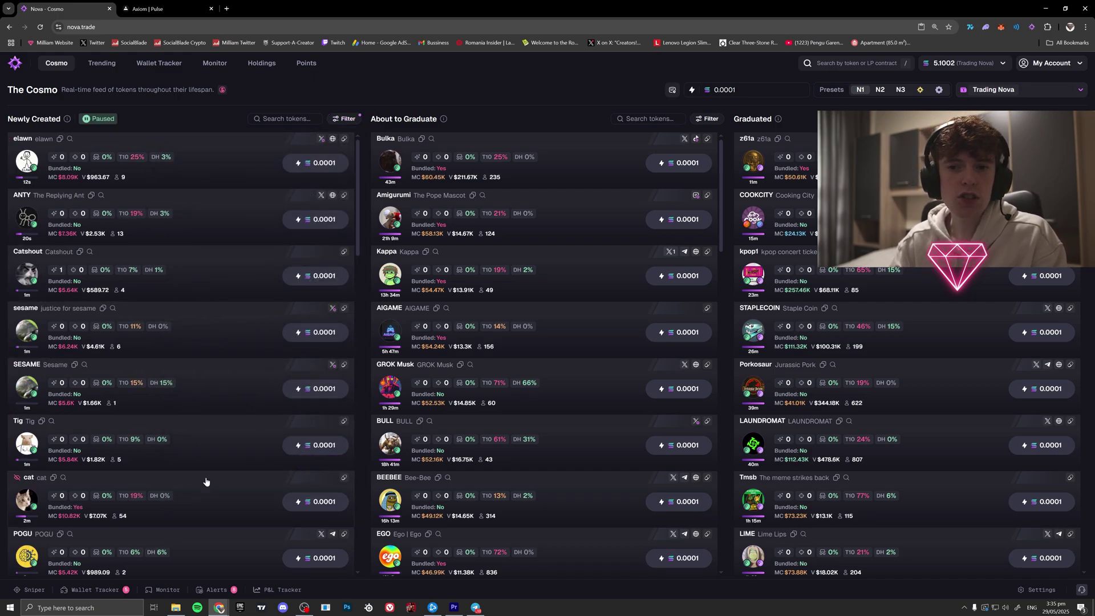
# - Change the Newly Created minimum market cap to 5700 and reapply the filter
pyautogui.click(346, 118)
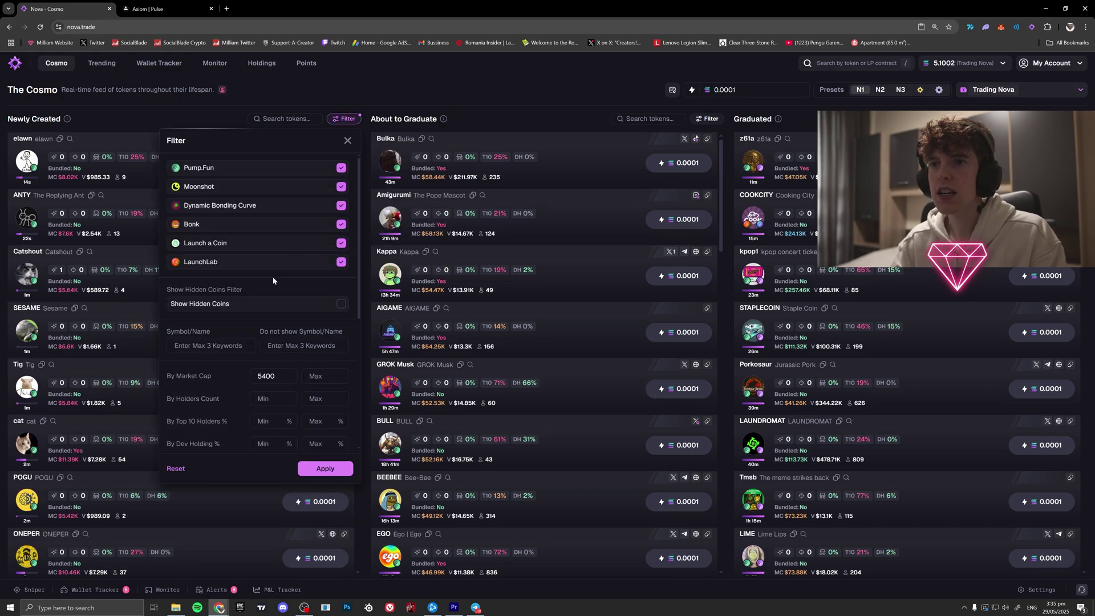
pyautogui.click(263, 376)
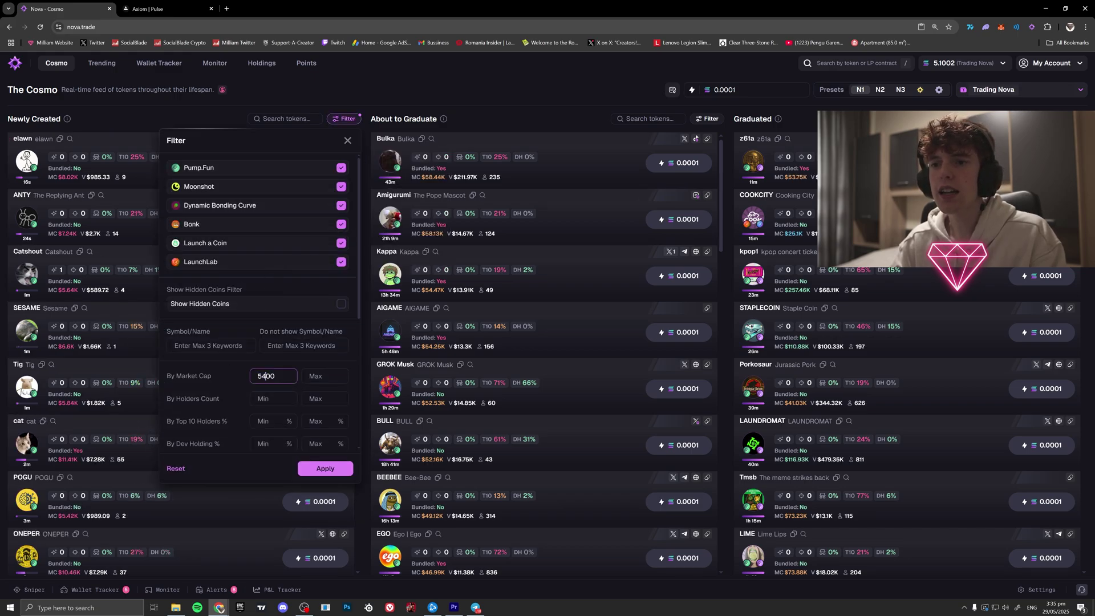
pyautogui.click(325, 468)
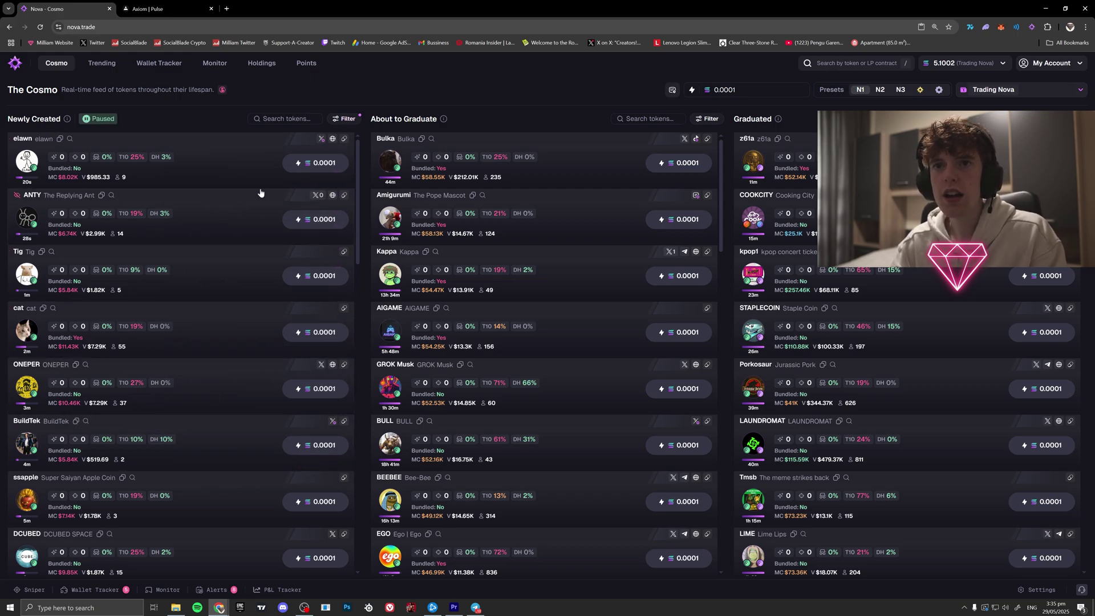
pyautogui.click(352, 122)
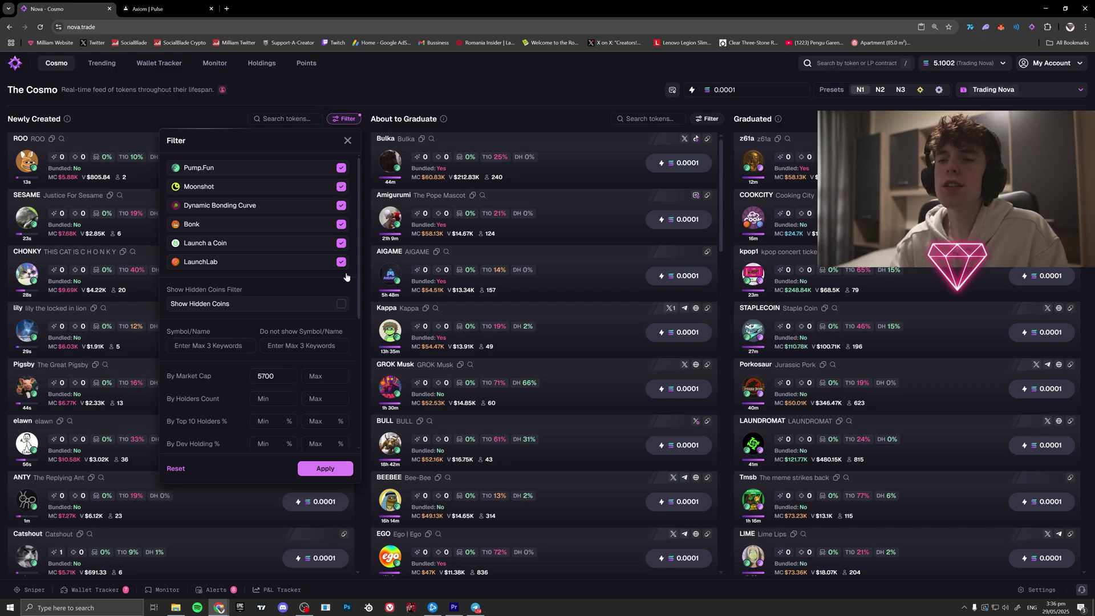
pyautogui.click(248, 92)
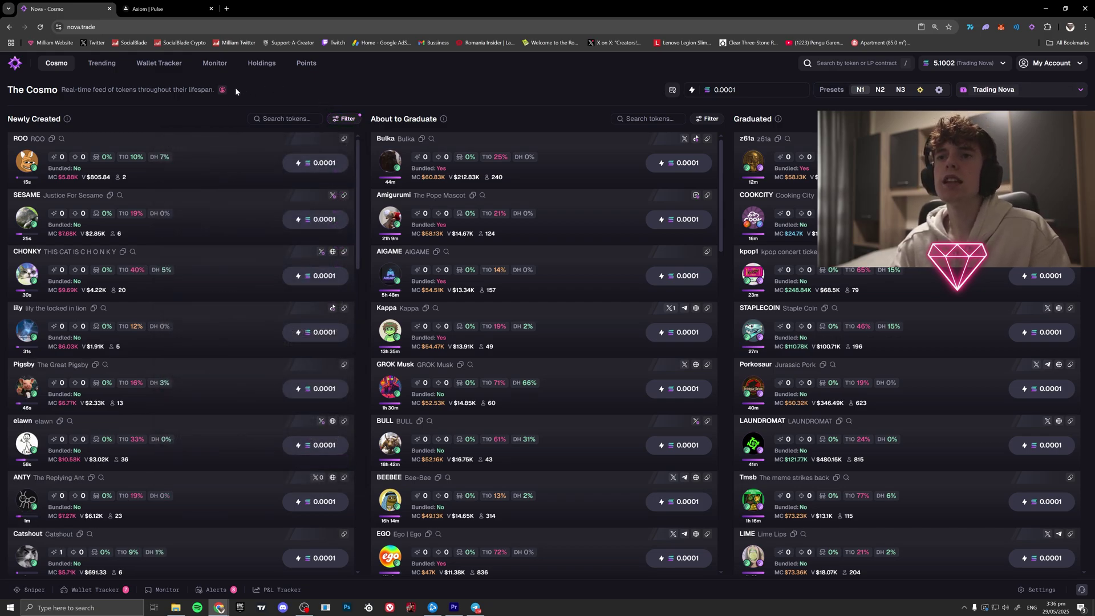
pyautogui.click(222, 92)
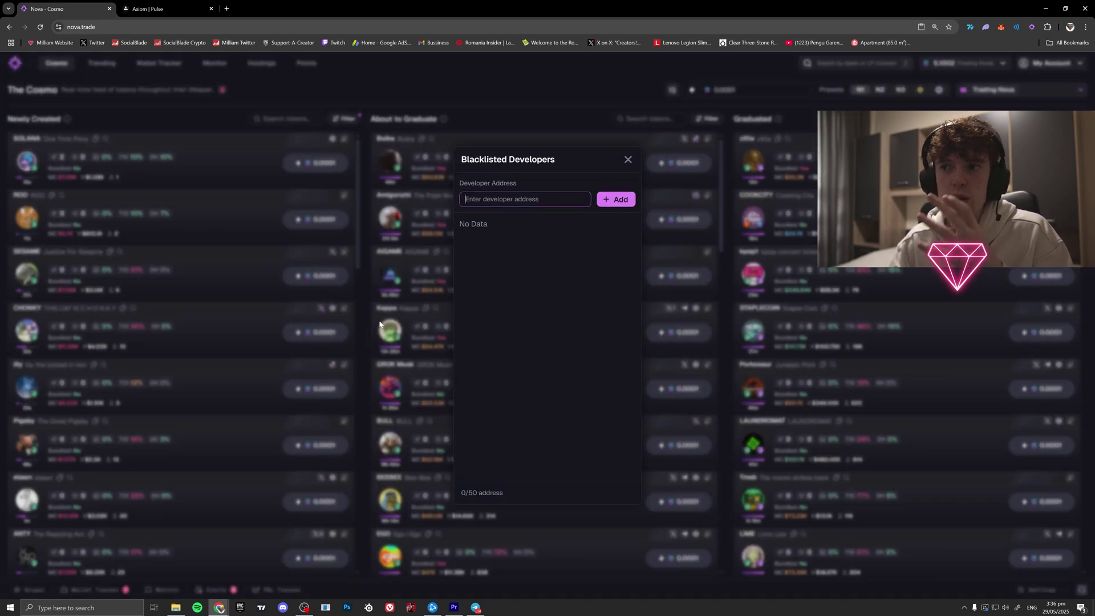
pyautogui.click(627, 161)
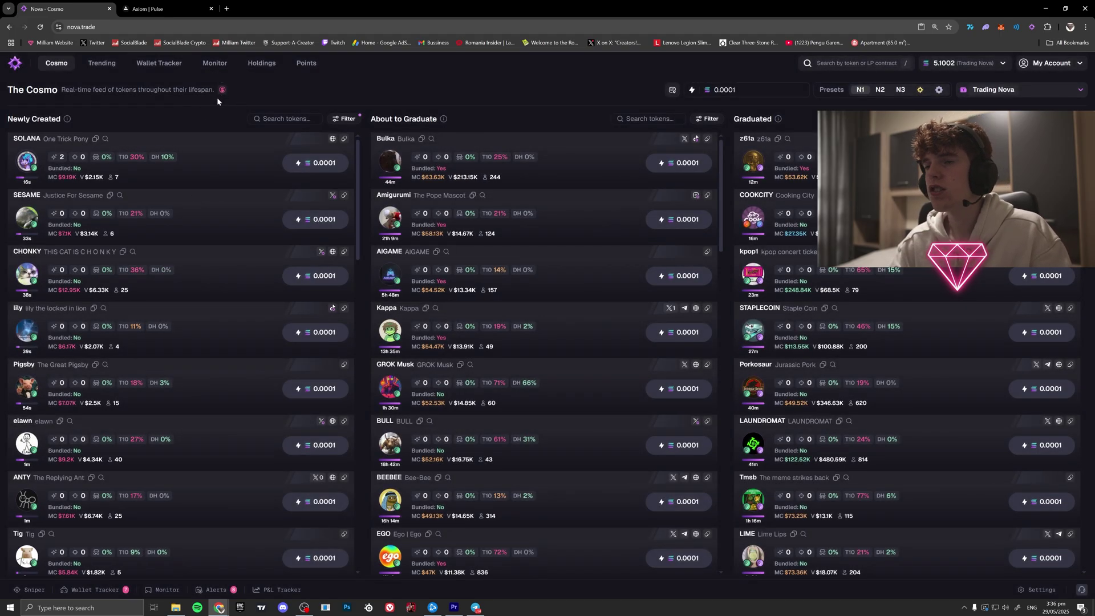
pyautogui.click(221, 90)
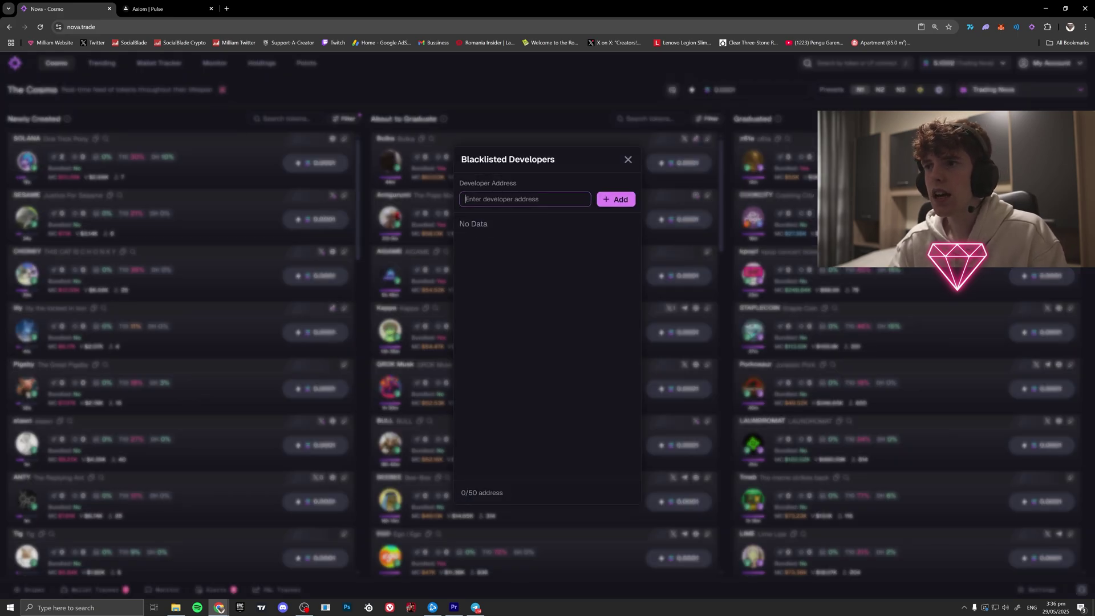
pyautogui.click(627, 162)
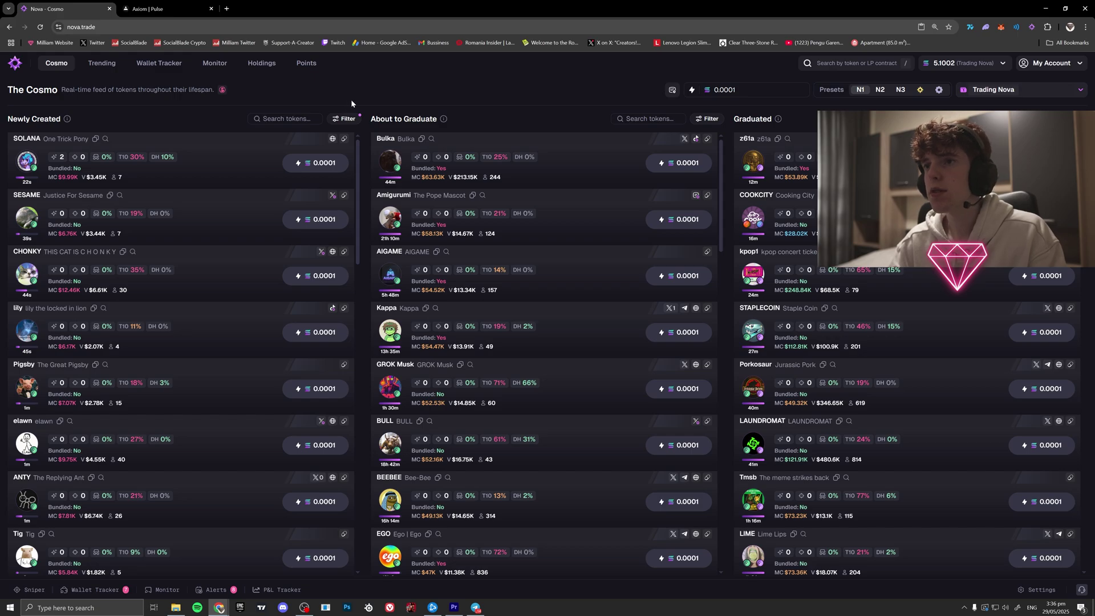
pyautogui.moveTo(118, 267)
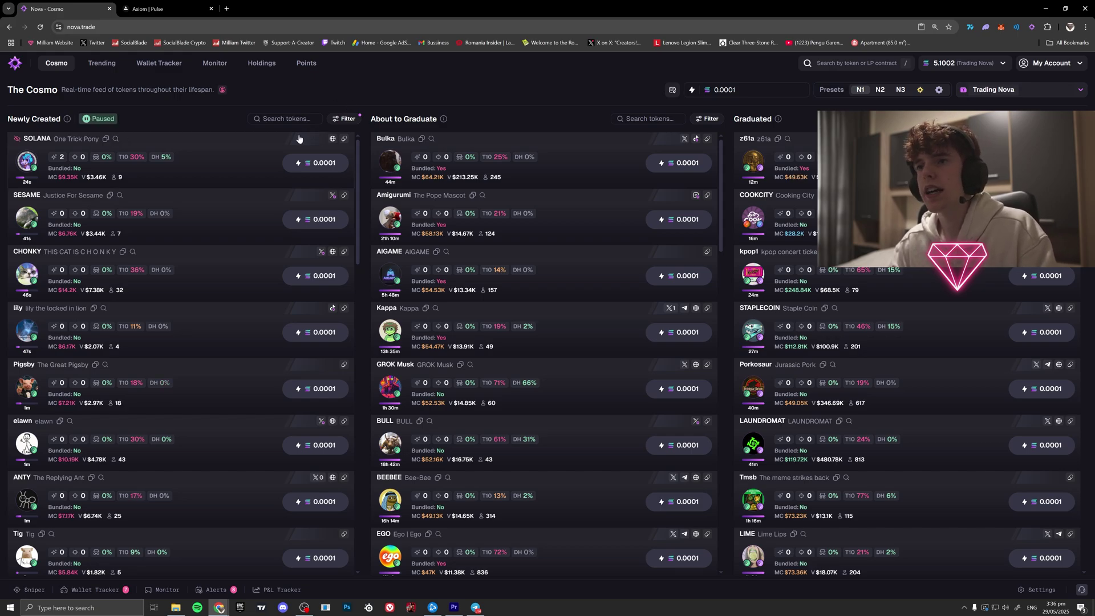
# - Set the About to Graduate filter's maximum age to 60 minutes and apply it
pyautogui.click(708, 119)
pyautogui.scroll(-2, 611, 370)
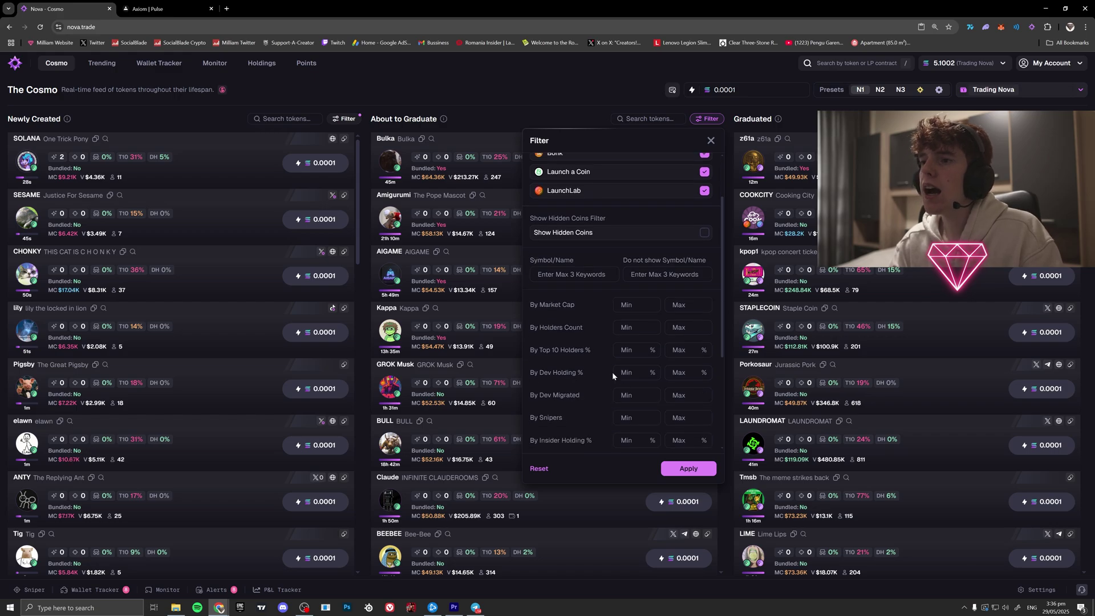
pyautogui.scroll(-4, 636, 359)
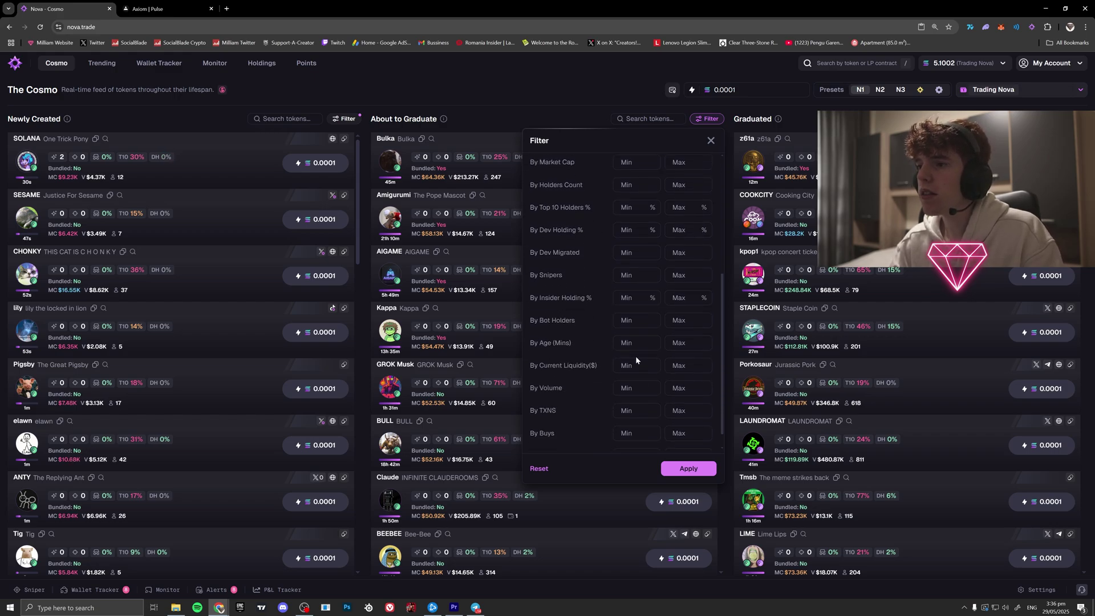
pyautogui.click(688, 342)
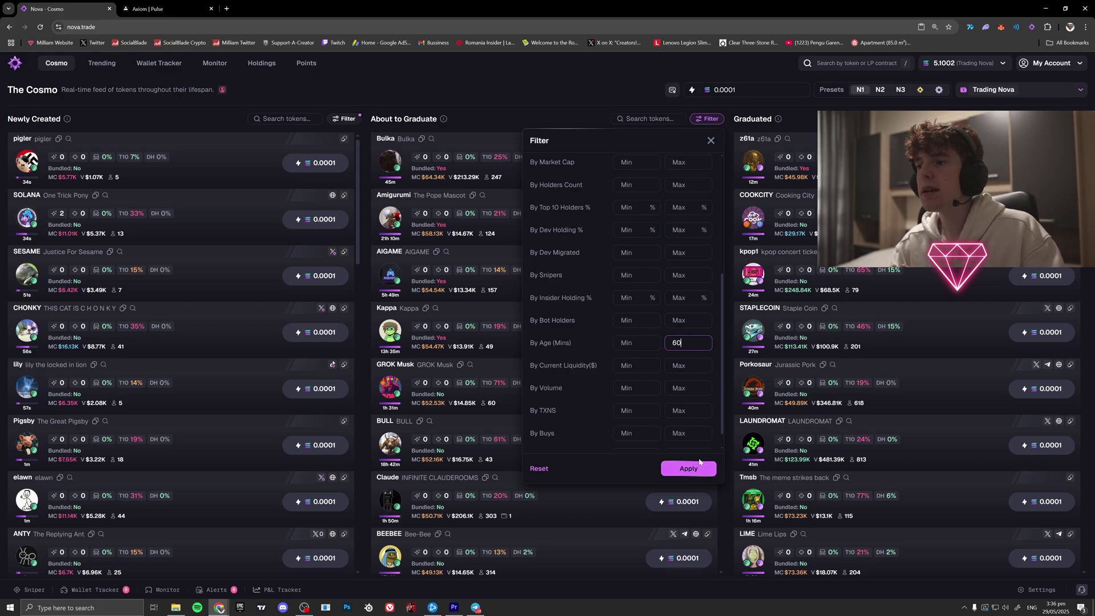
pyautogui.write('12')
pyautogui.press('BackSpace')
pyautogui.press('BackSpace')
pyautogui.write('60')
pyautogui.click(689, 470)
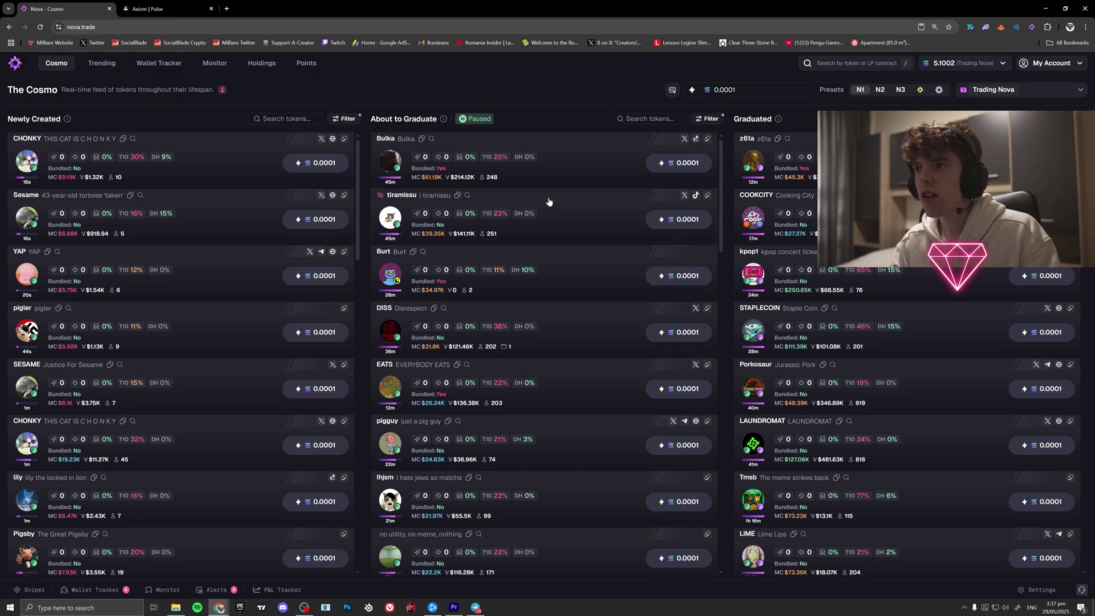
pyautogui.click(710, 120)
pyautogui.click(670, 124)
pyautogui.moveTo(694, 139)
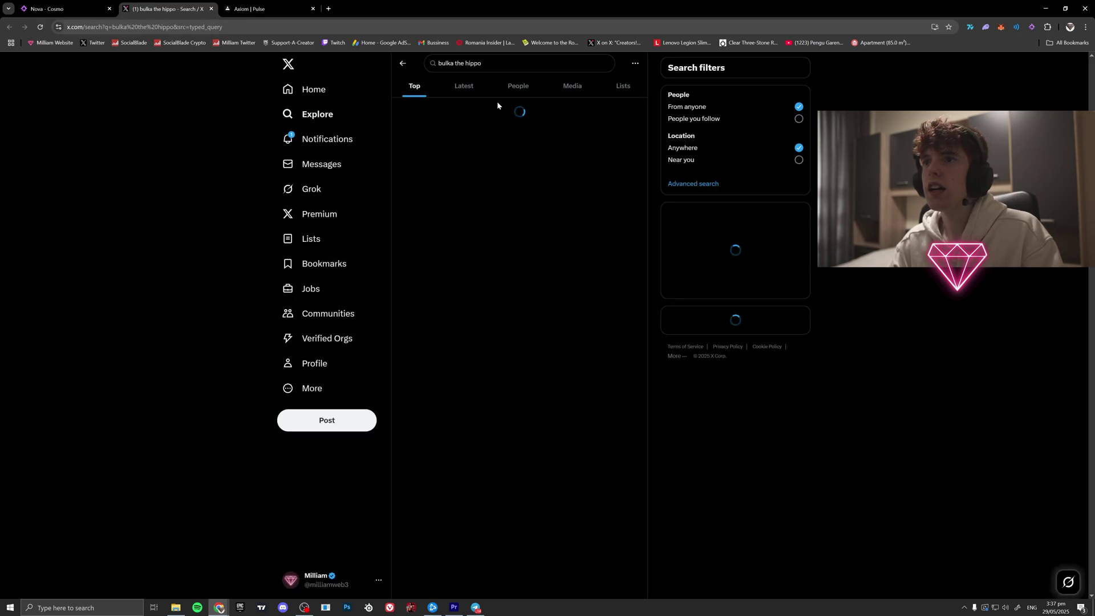
pyautogui.hotkey('ctrl', 'w')
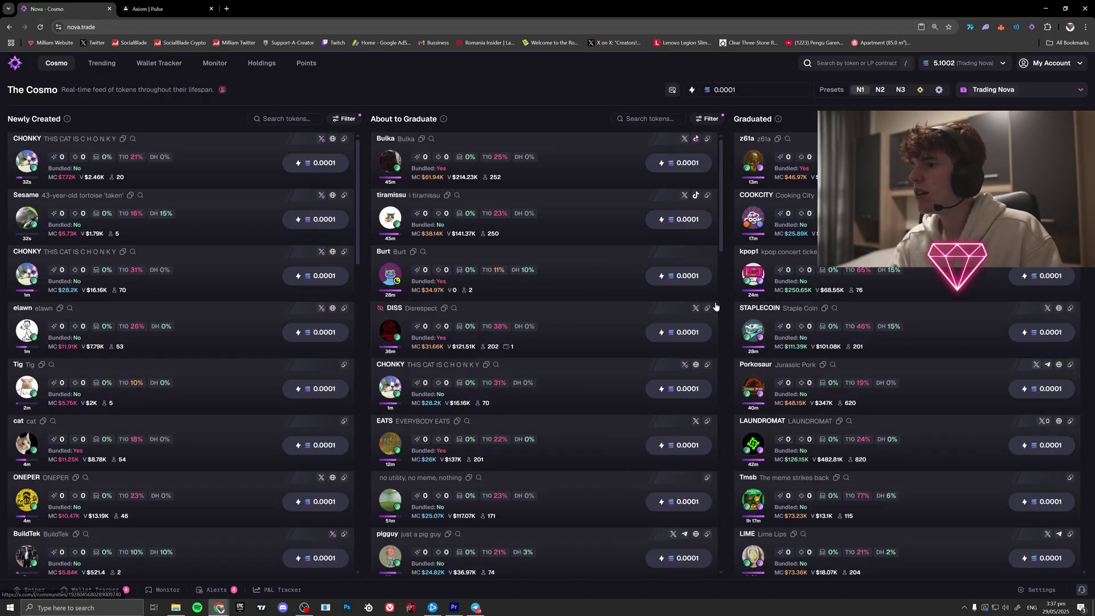
pyautogui.moveTo(689, 366)
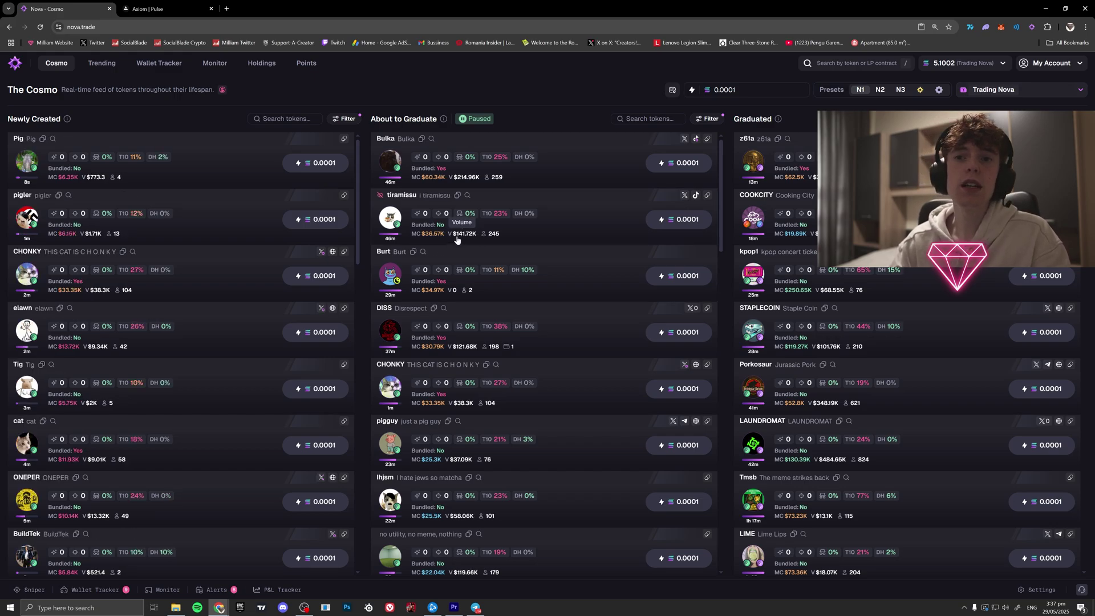
# - Remove the 60-minute maximum age from the About to Graduate filter and apply
pyautogui.click(713, 119)
pyautogui.scroll(-5, 657, 336)
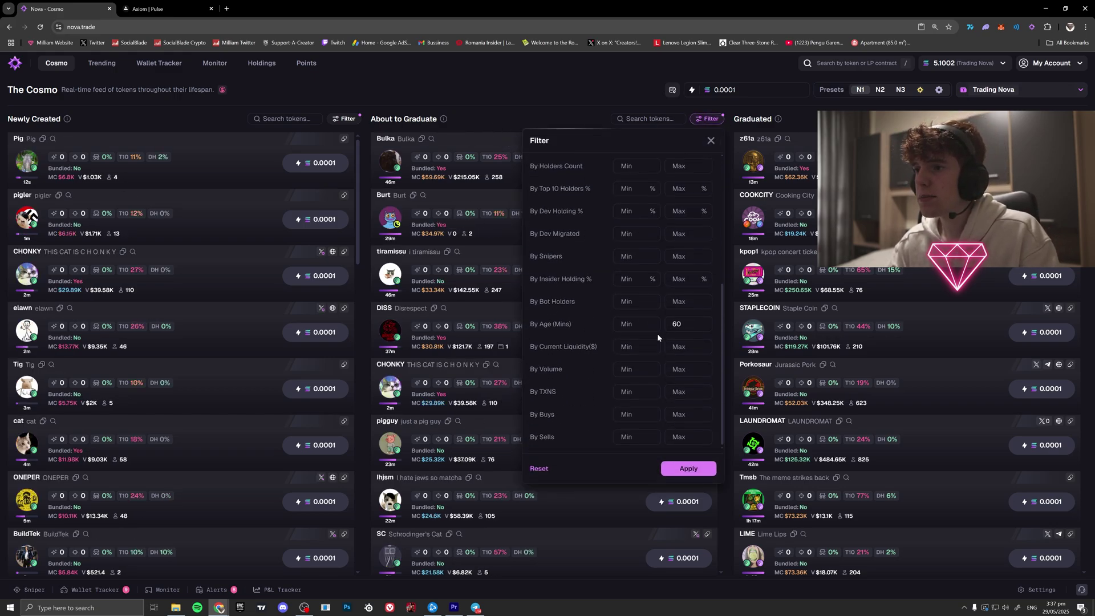
pyautogui.scroll(5, 657, 333)
pyautogui.click(637, 284)
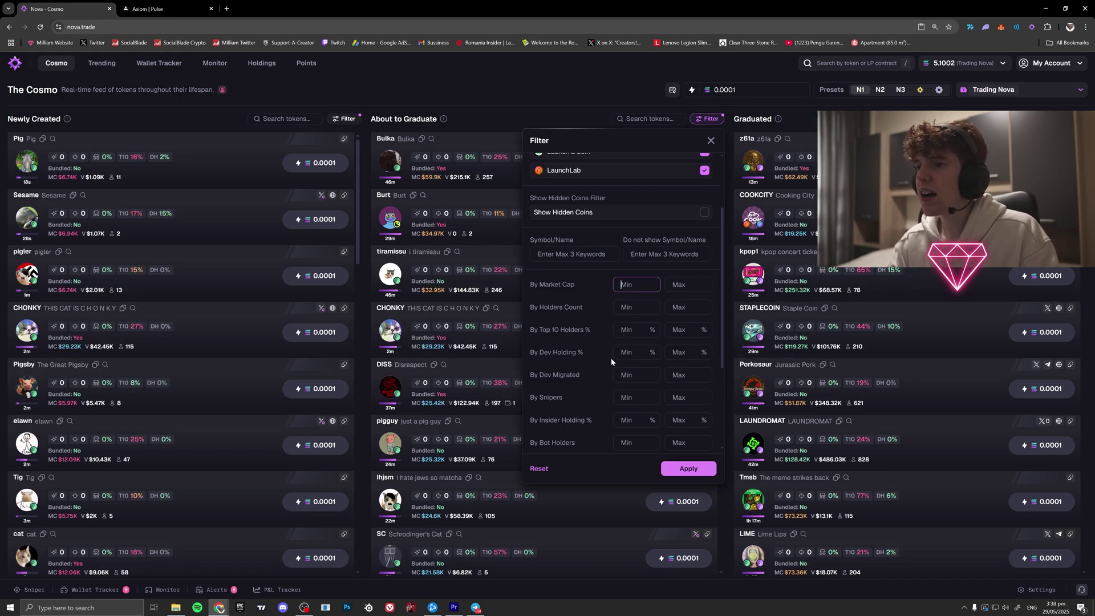
pyautogui.scroll(-3, 610, 357)
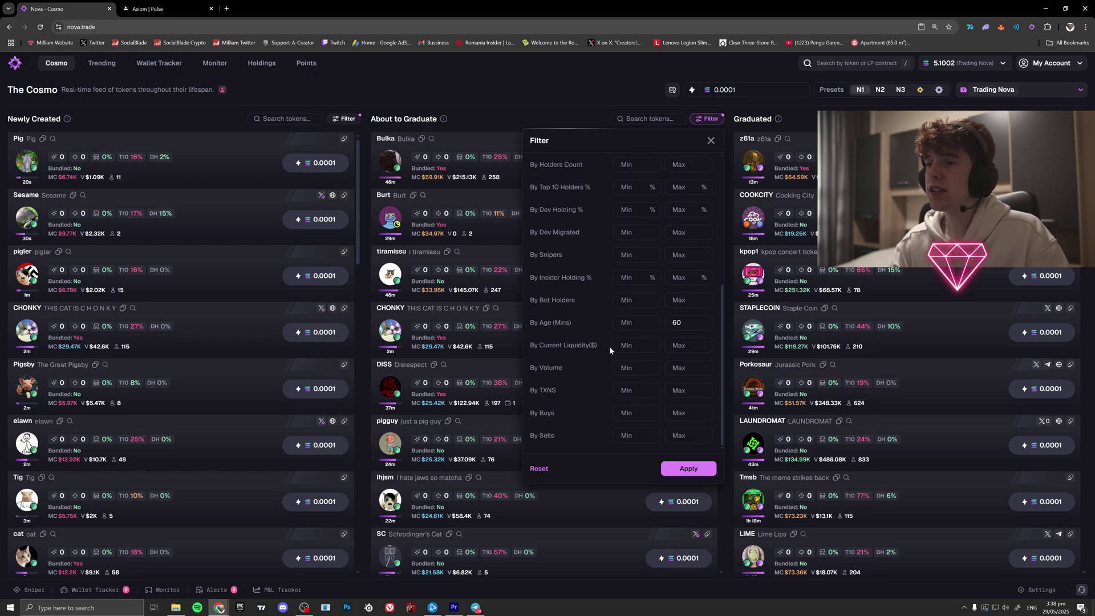
pyautogui.scroll(2, 631, 363)
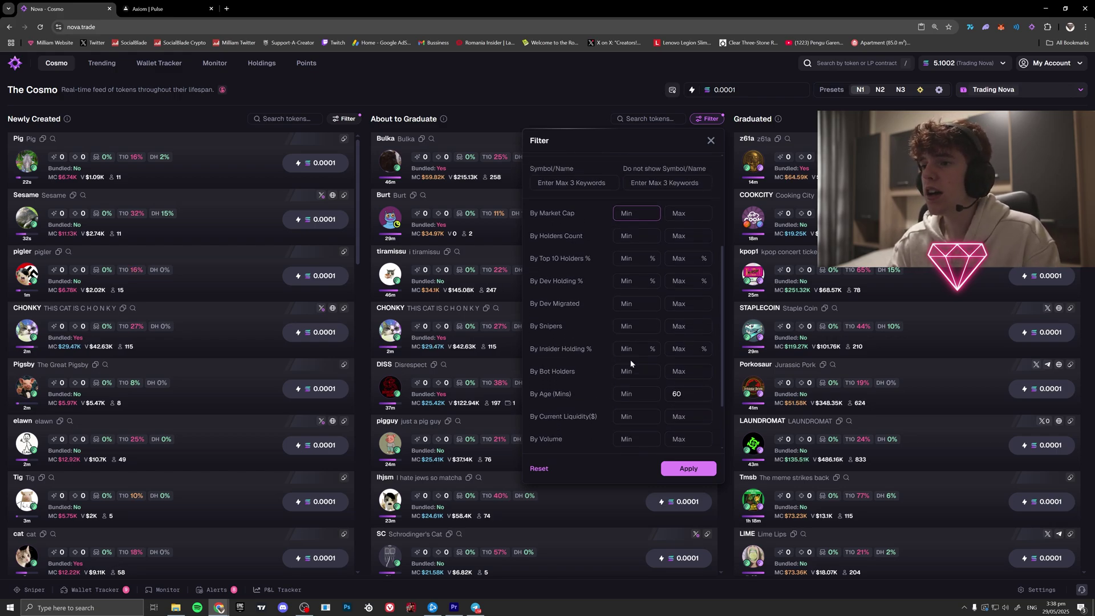
pyautogui.click(676, 213)
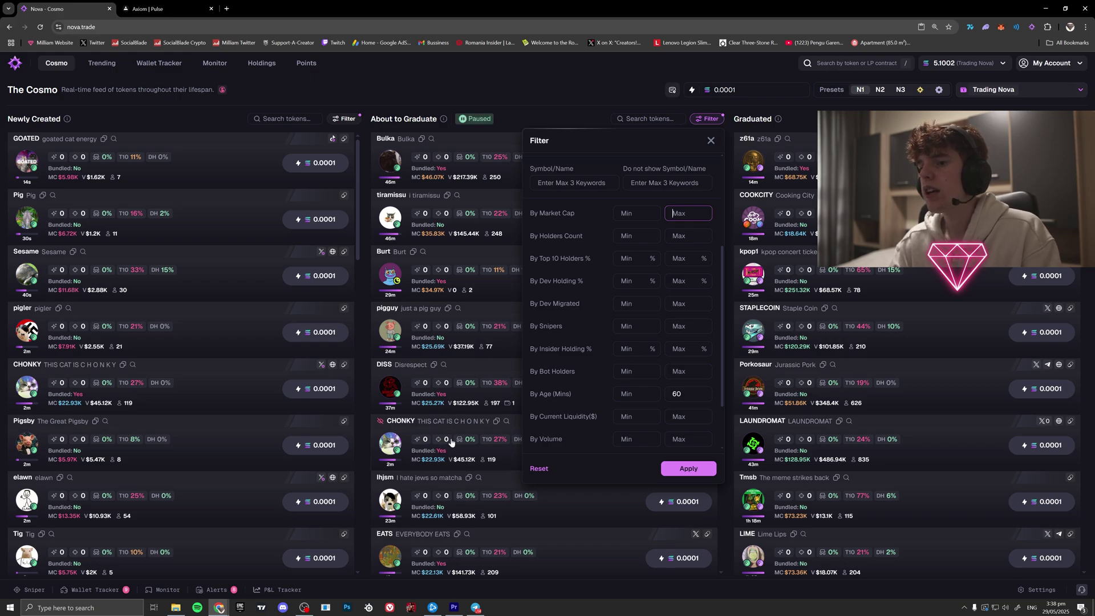
pyautogui.doubleClick(676, 393)
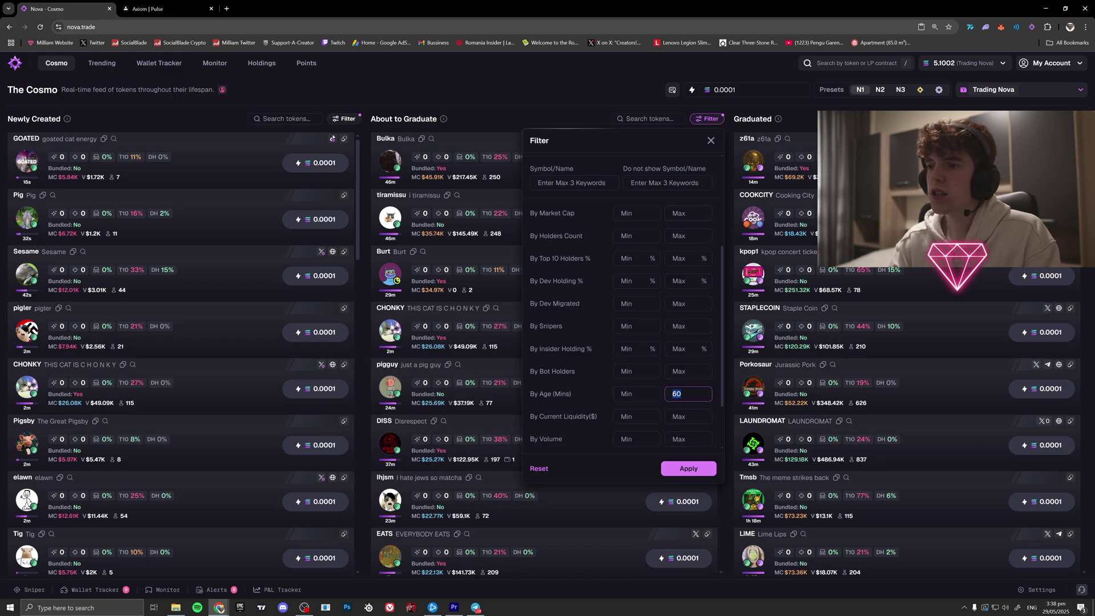
pyautogui.press('BackSpace')
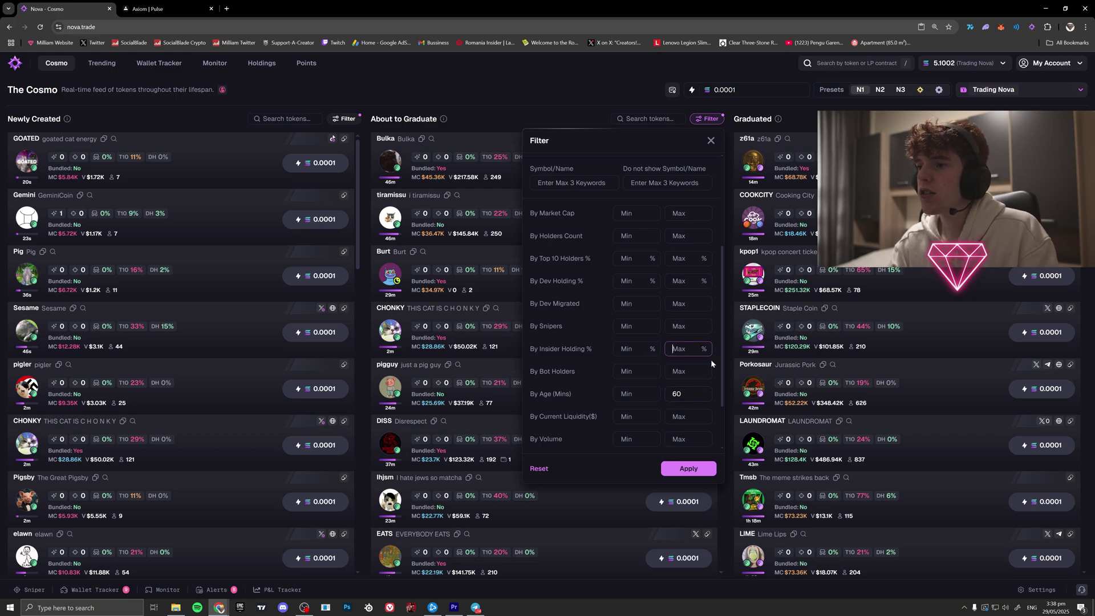
pyautogui.click(666, 473)
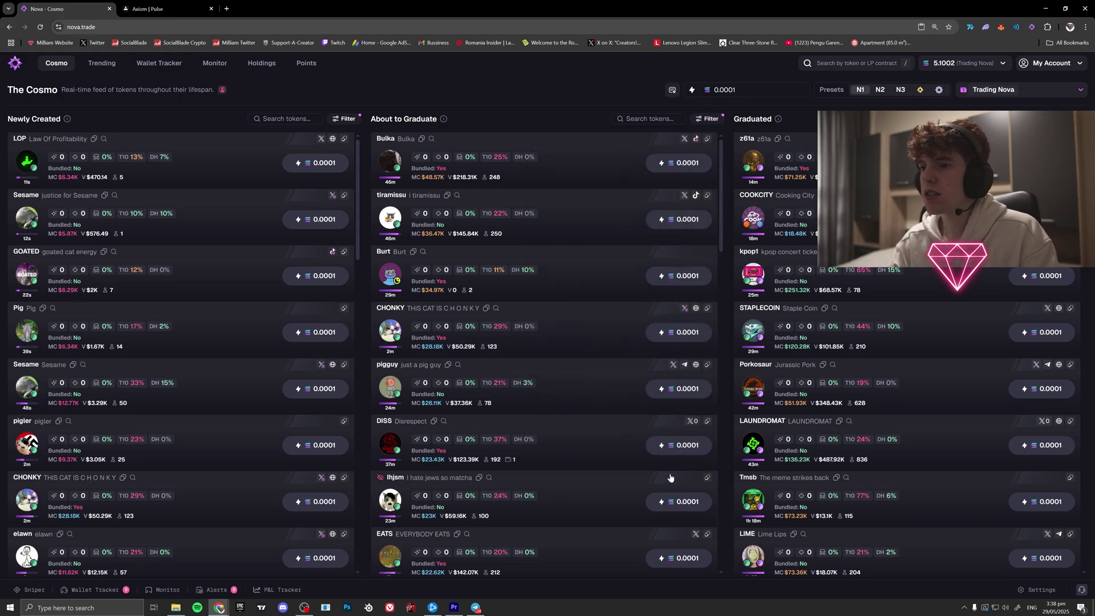
# - Apply a 25% insider-holding cap, then add a maximum dev holding limit
pyautogui.click(708, 119)
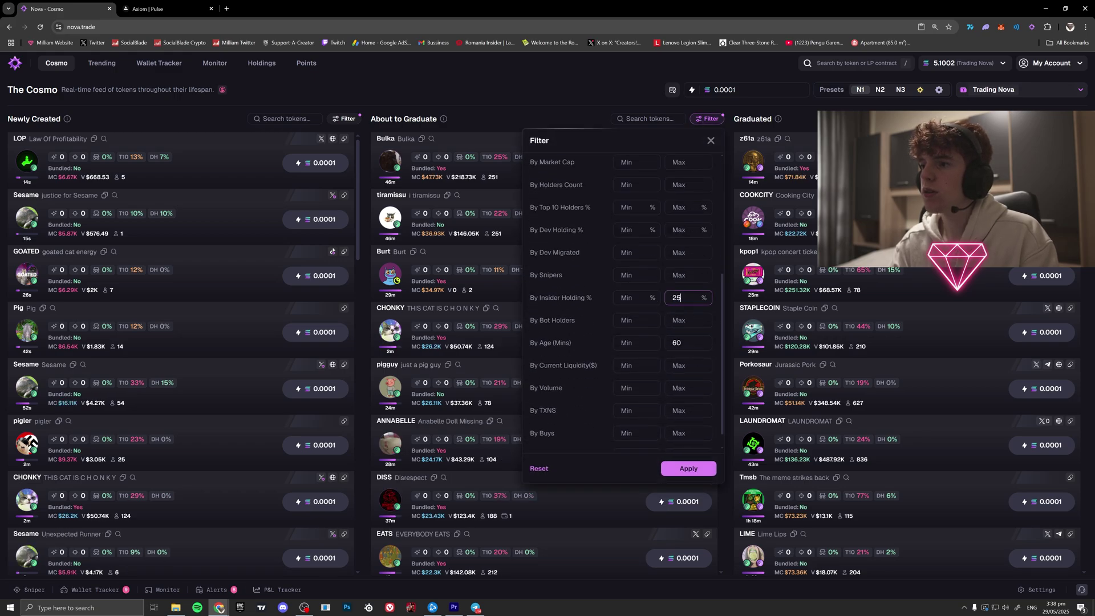
pyautogui.click(689, 468)
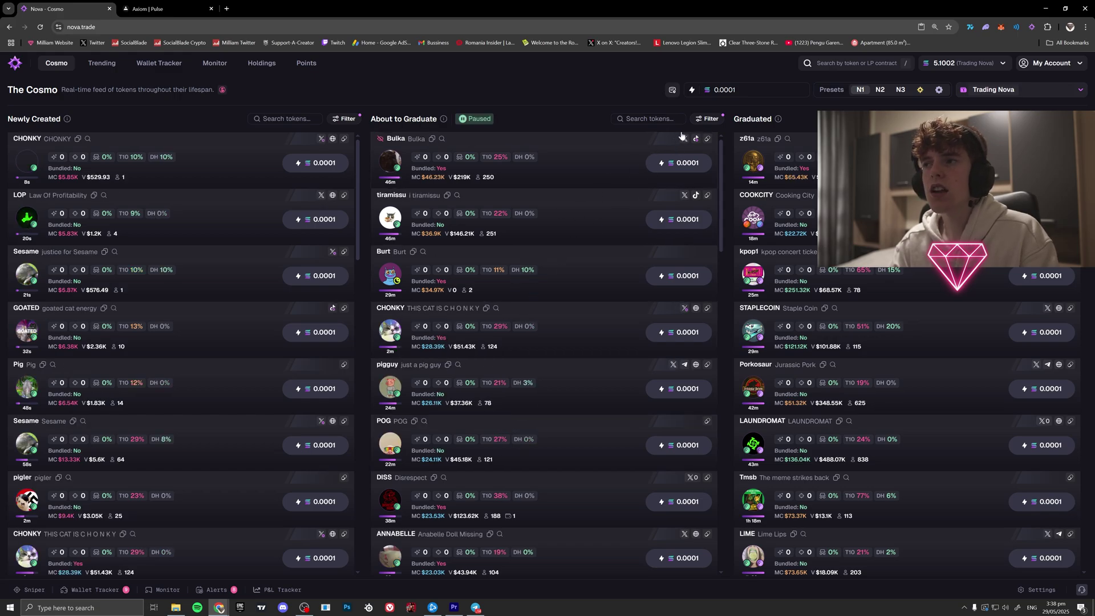
pyautogui.click(708, 119)
pyautogui.scroll(-1, 632, 382)
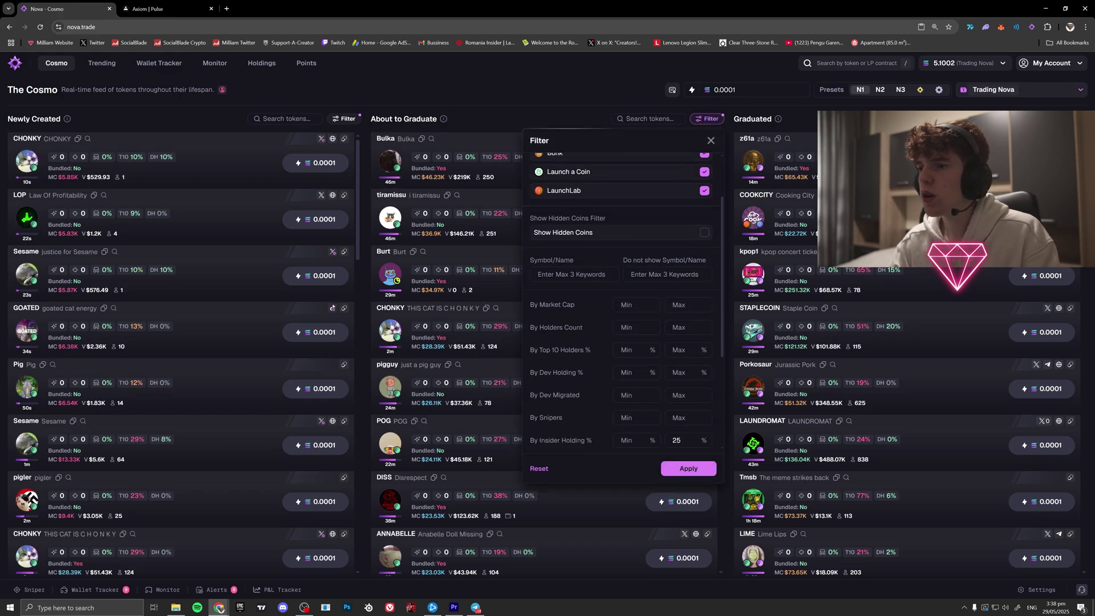
pyautogui.click(679, 374)
pyautogui.write('1')
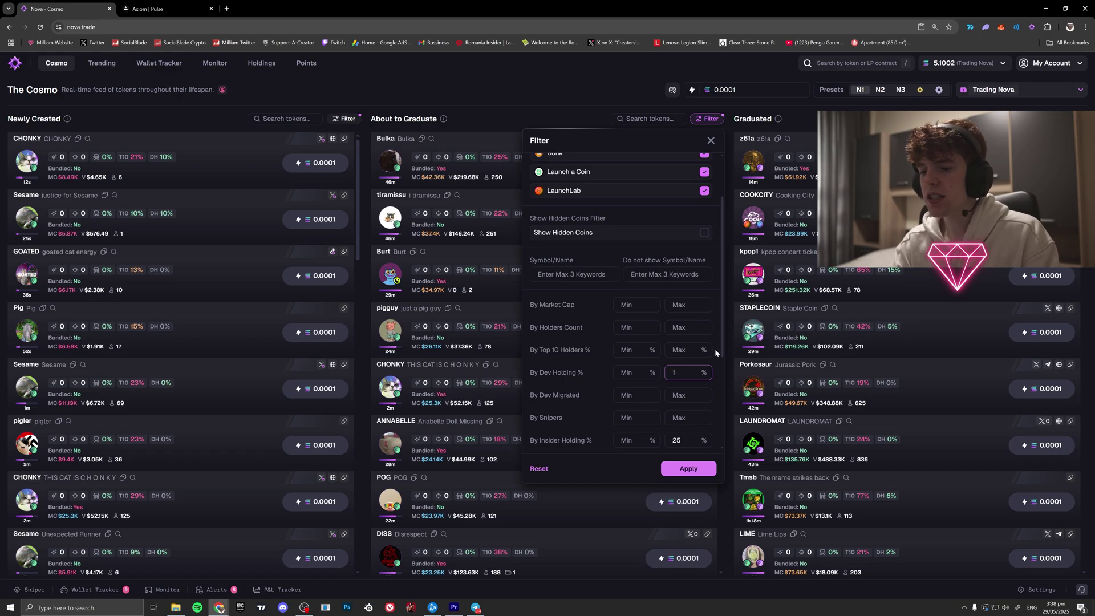
pyautogui.press('BackSpace')
pyautogui.write('25')
pyautogui.click(686, 466)
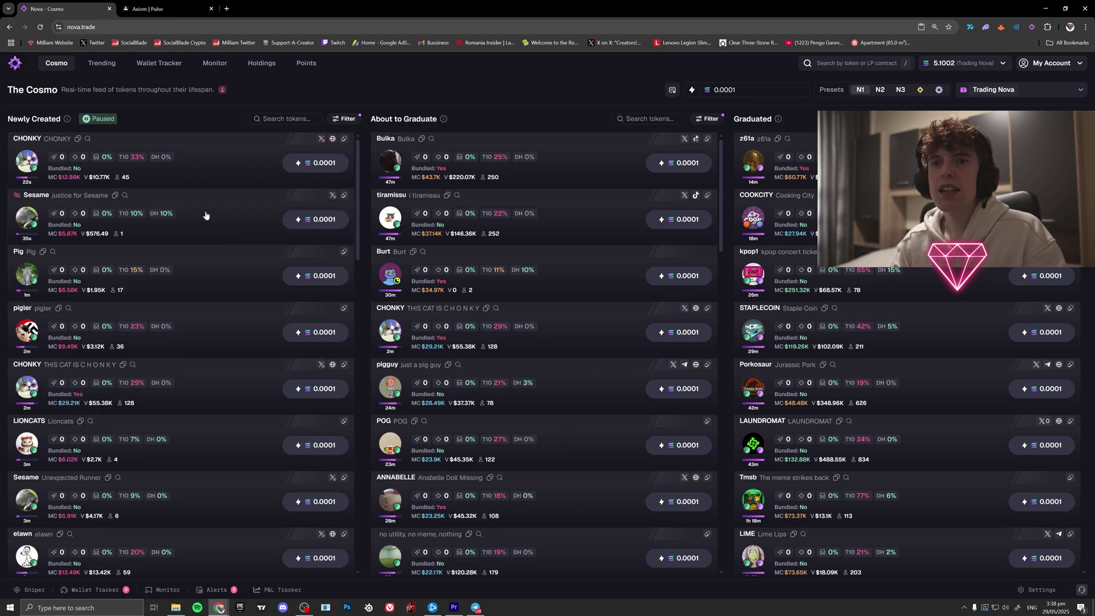
pyautogui.click(345, 119)
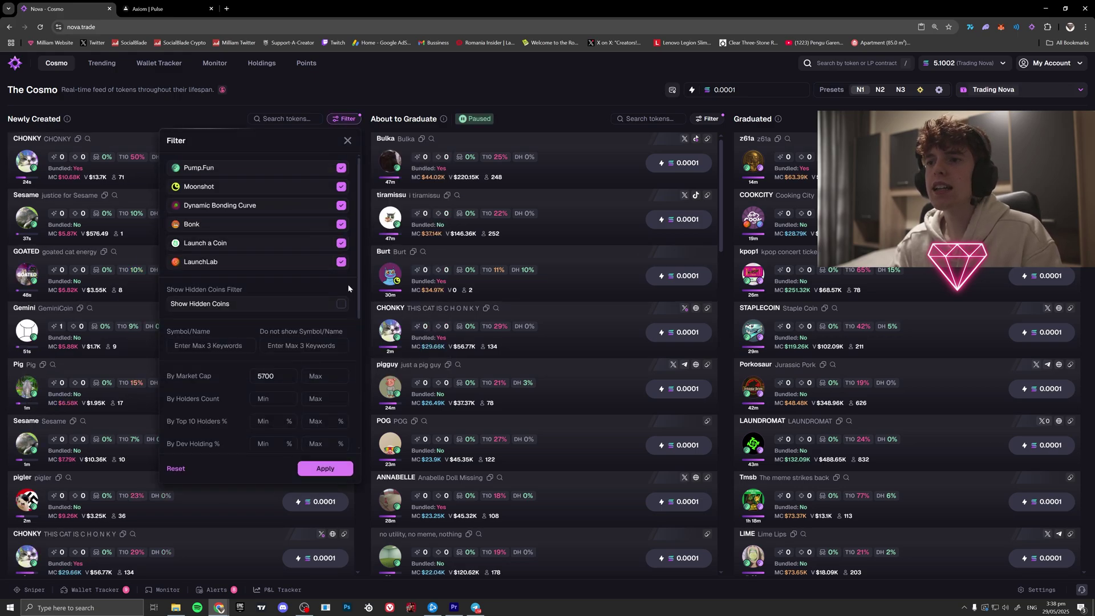
pyautogui.click(531, 98)
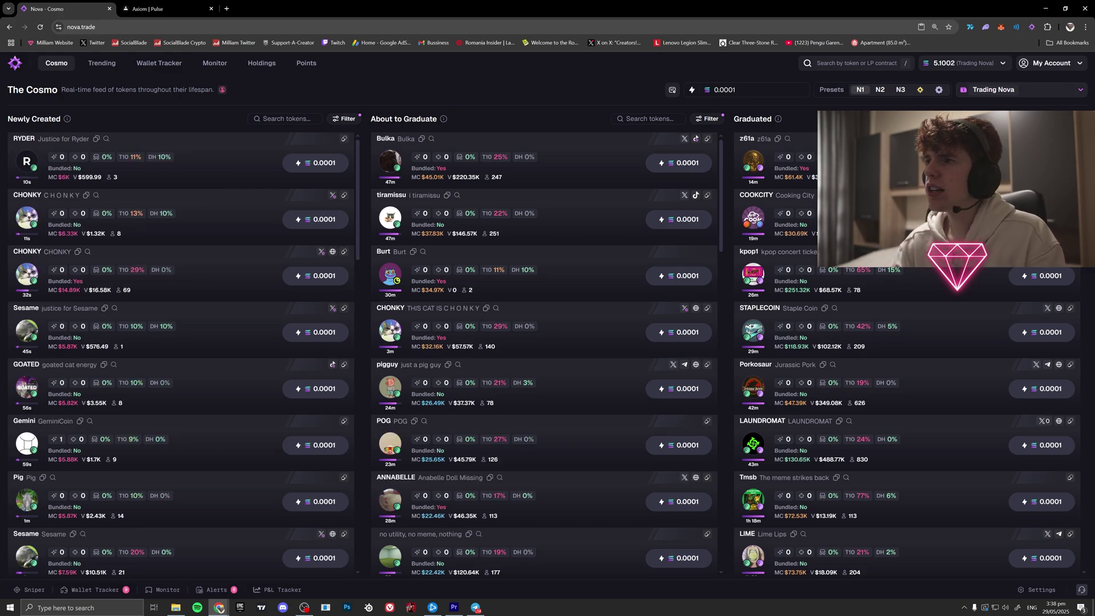
pyautogui.click(1071, 118)
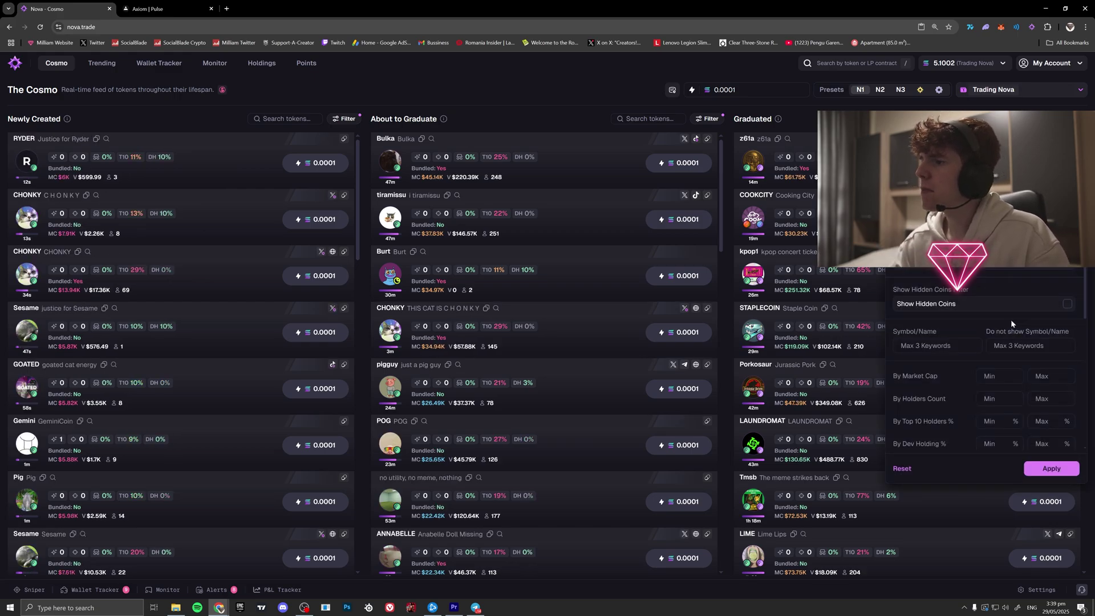
pyautogui.click(832, 111)
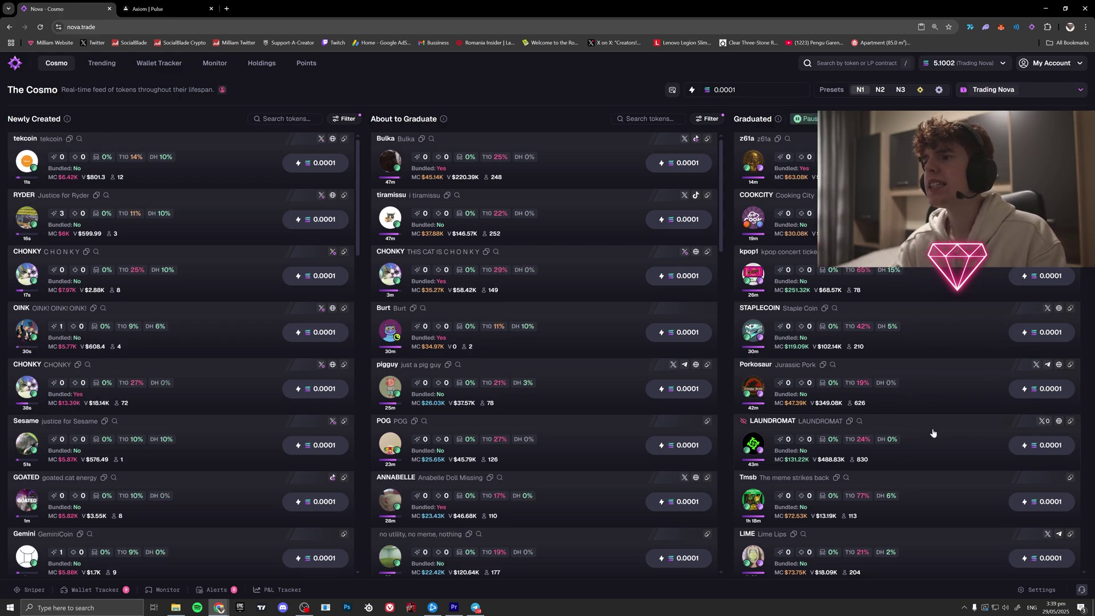
pyautogui.scroll(-4, 934, 434)
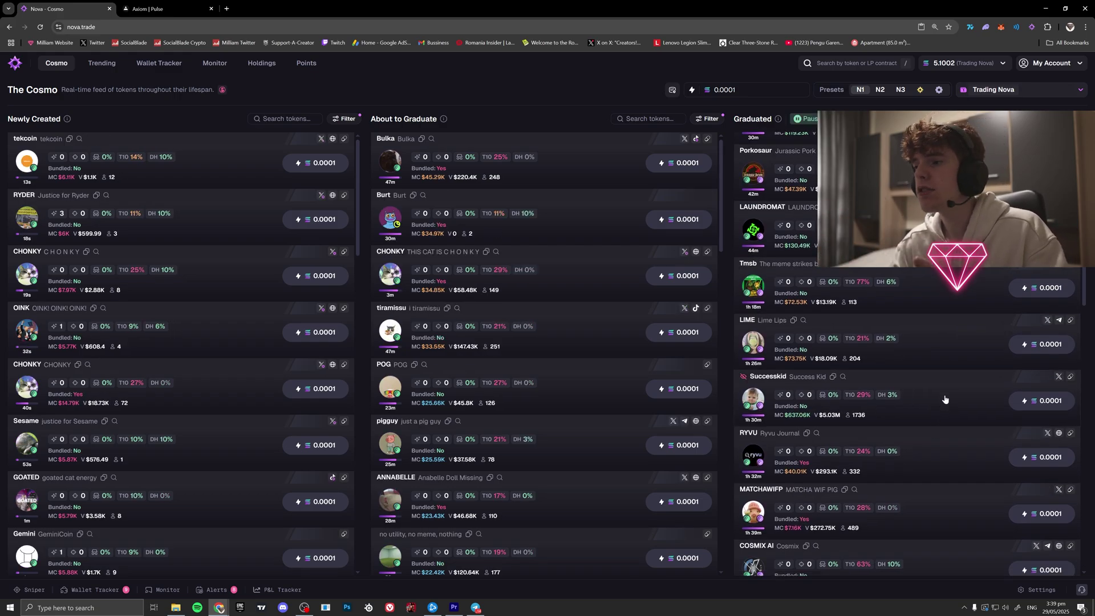
pyautogui.scroll(-4, 912, 311)
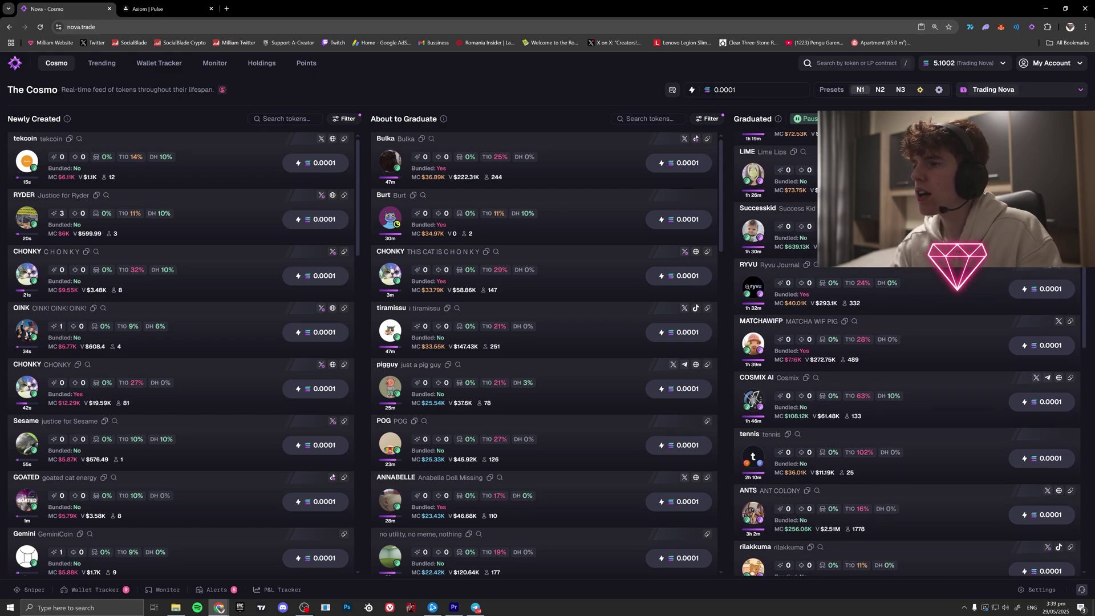
pyautogui.scroll(-4, 1007, 284)
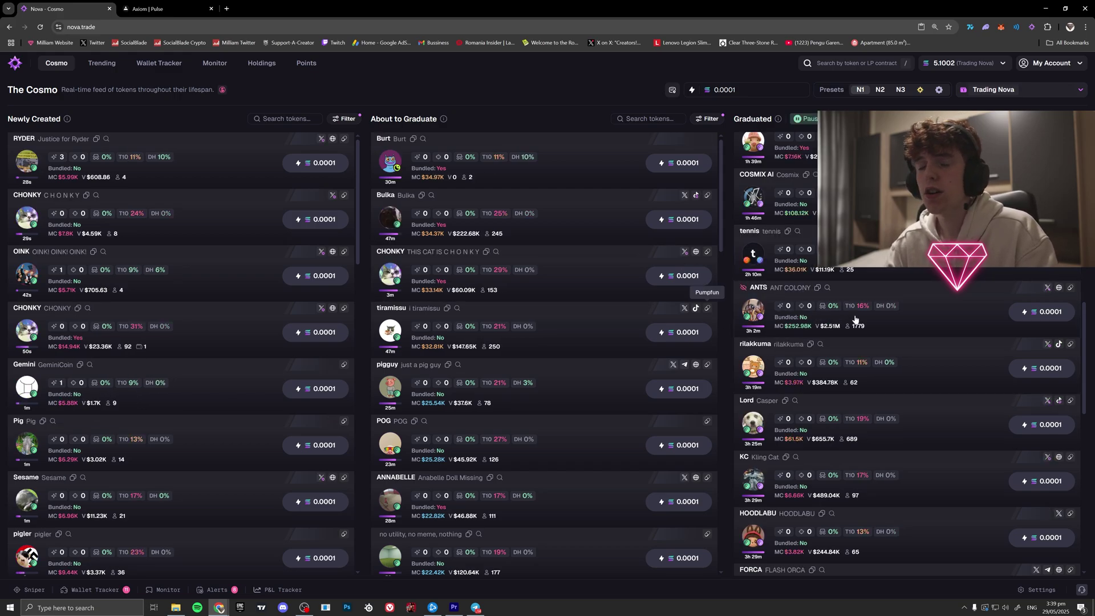
pyautogui.scroll(5, 985, 319)
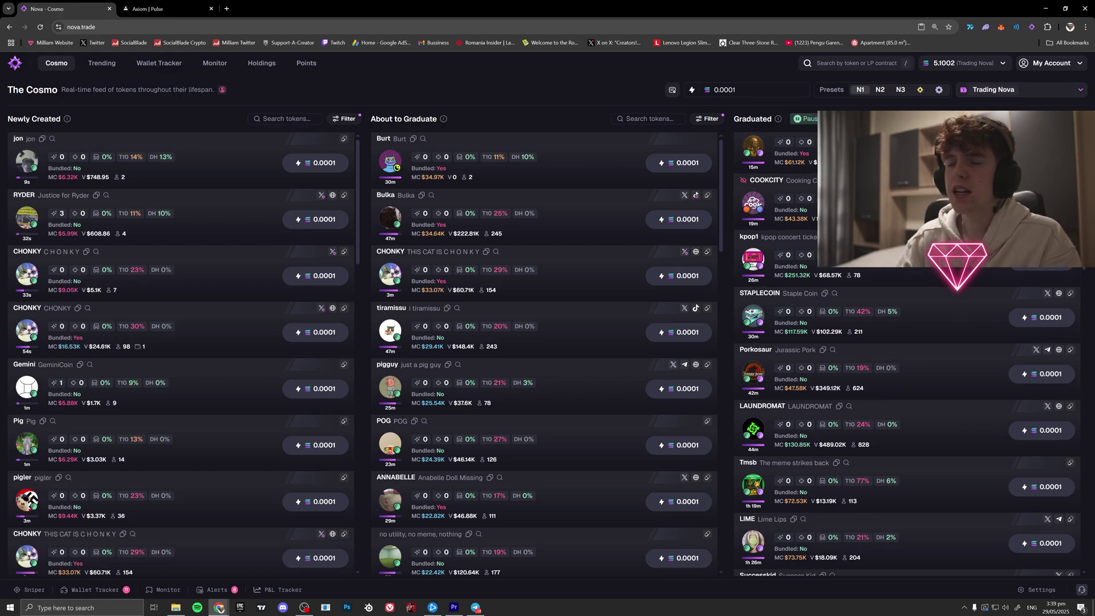
pyautogui.scroll(-10, 920, 316)
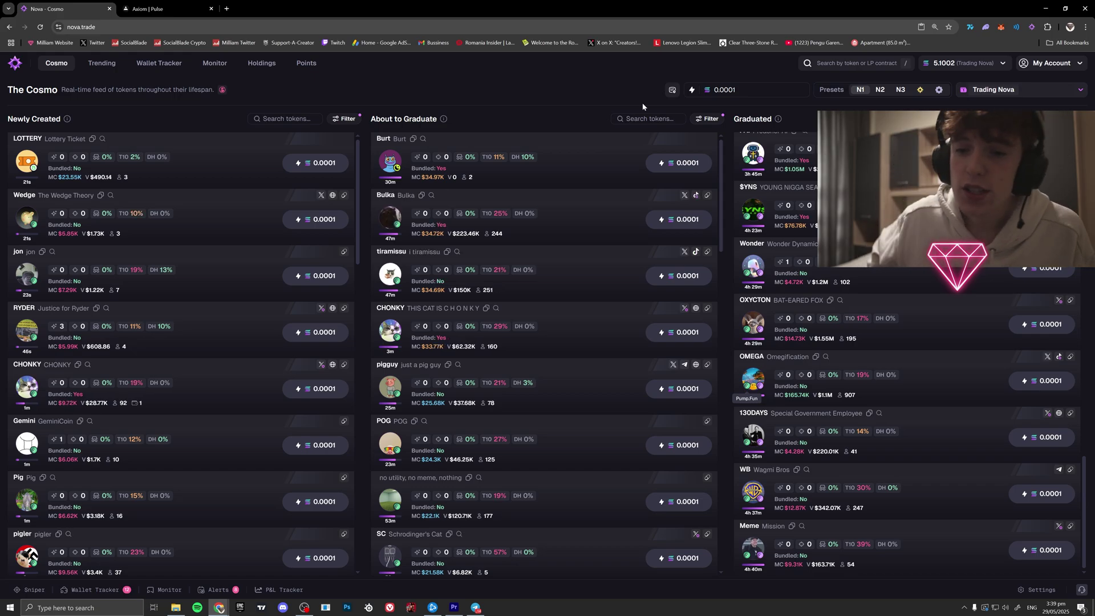
# - Open Nova's Wallet Tracker page, view Axiom's tracked wallet list, then return to Nova
pyautogui.click(90, 590)
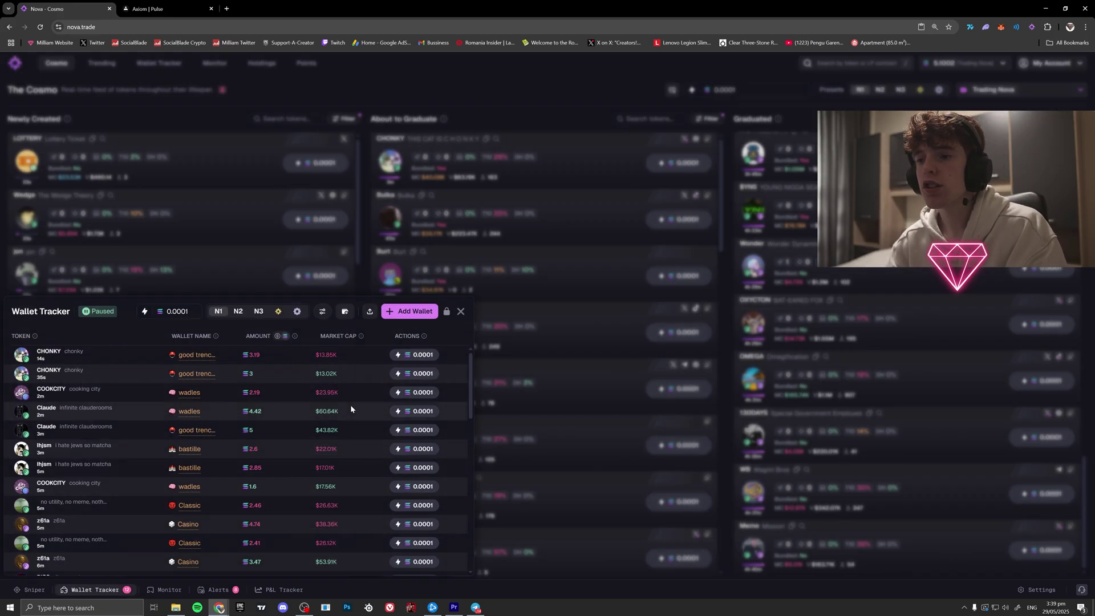
pyautogui.click(461, 312)
pyautogui.click(158, 63)
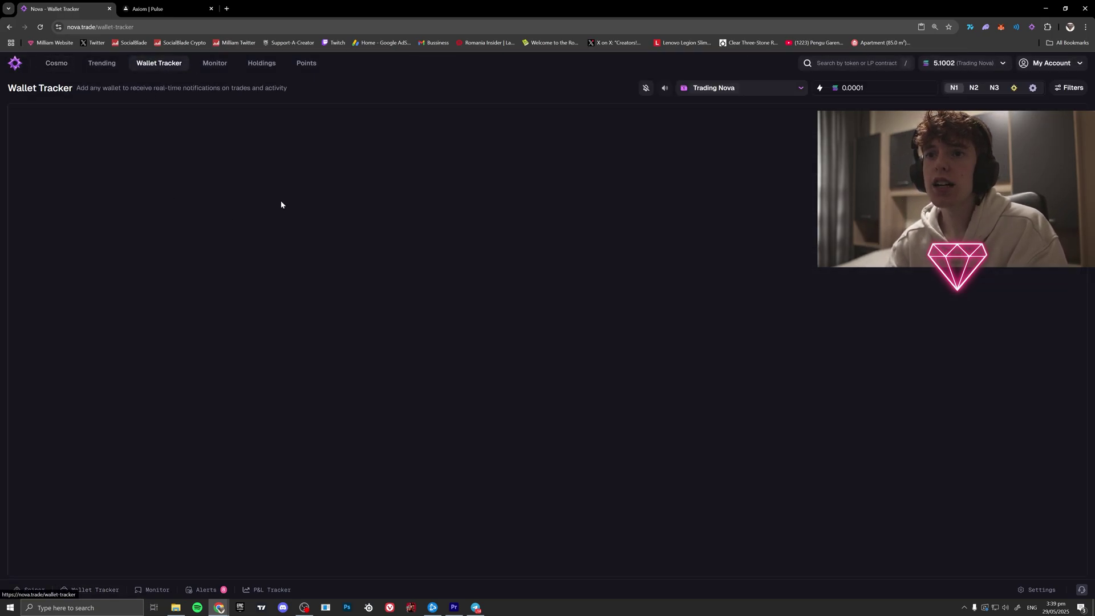
pyautogui.click(160, 9)
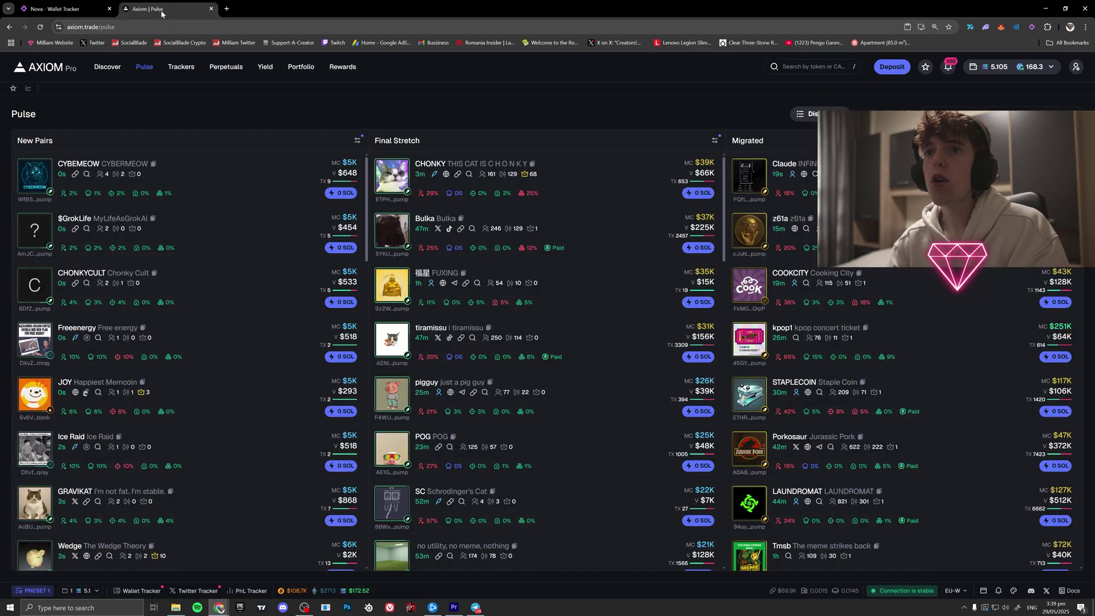
pyautogui.click(181, 66)
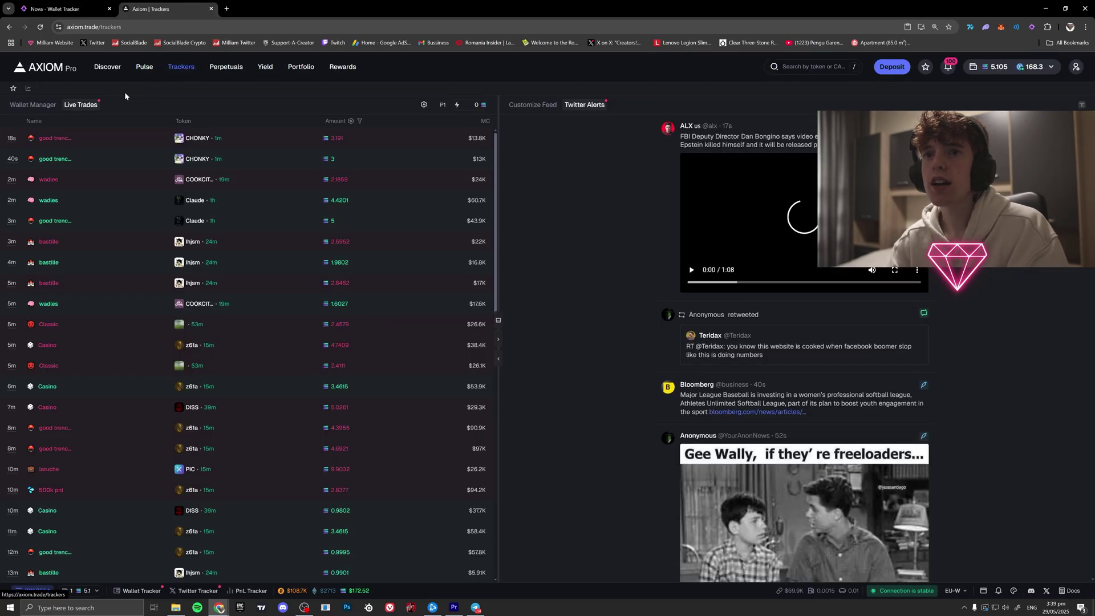
pyautogui.click(35, 106)
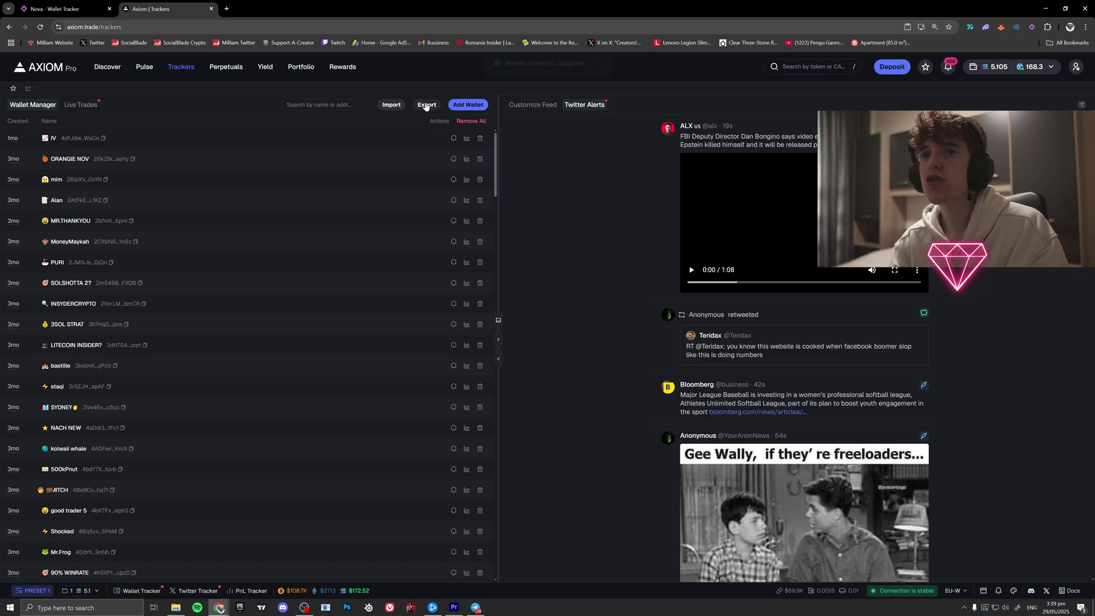
pyautogui.click(63, 9)
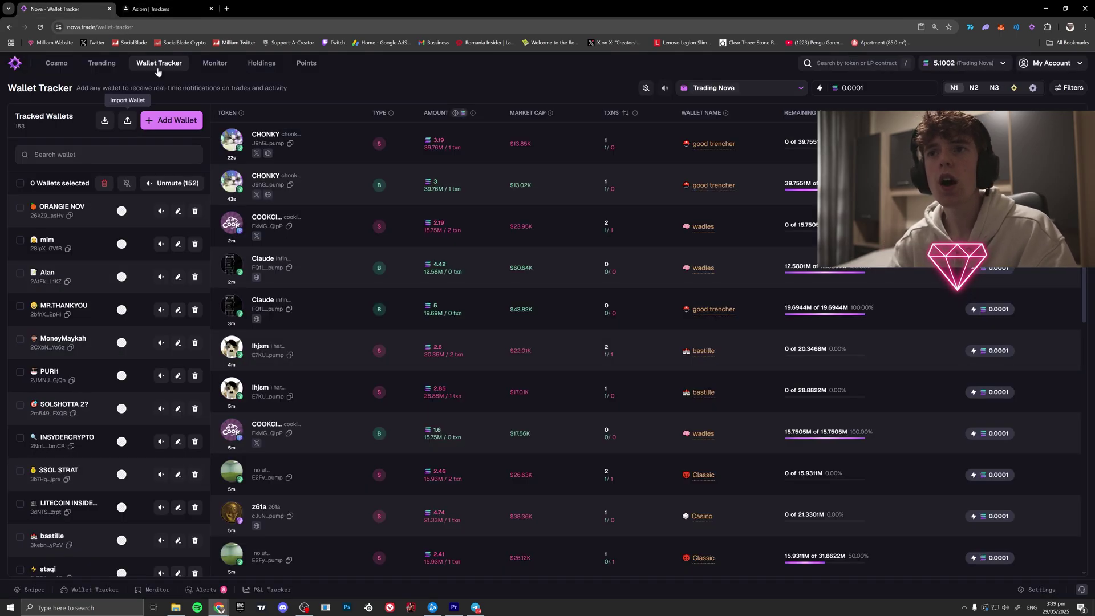
pyautogui.click(128, 120)
pyautogui.hotkey('ctrl', 'v')
pyautogui.hotkey('ctrl', 'a')
pyautogui.click(255, 146)
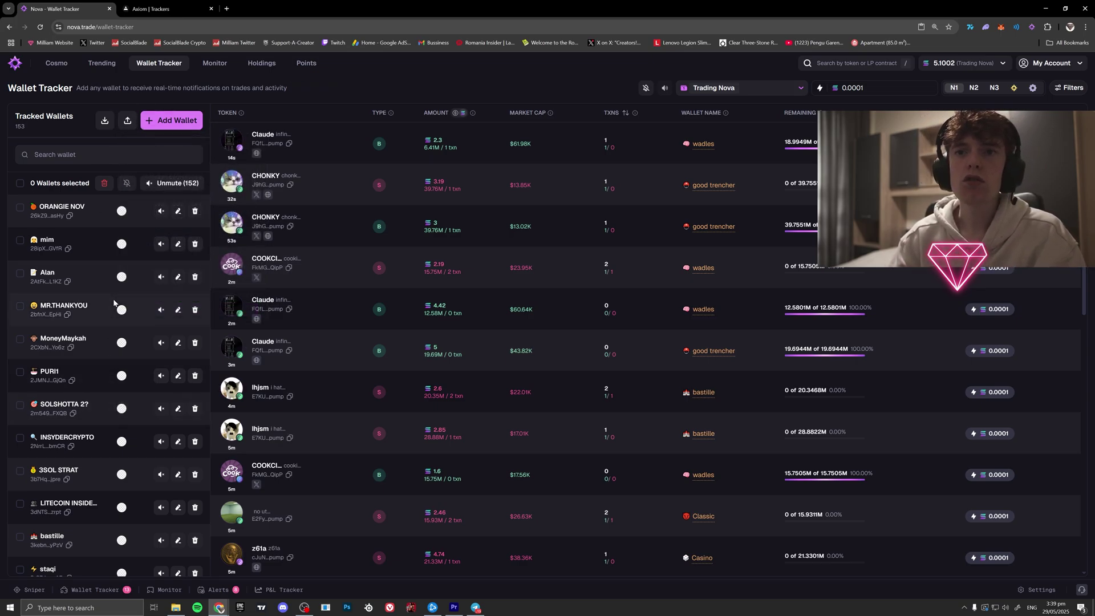
pyautogui.click(145, 10)
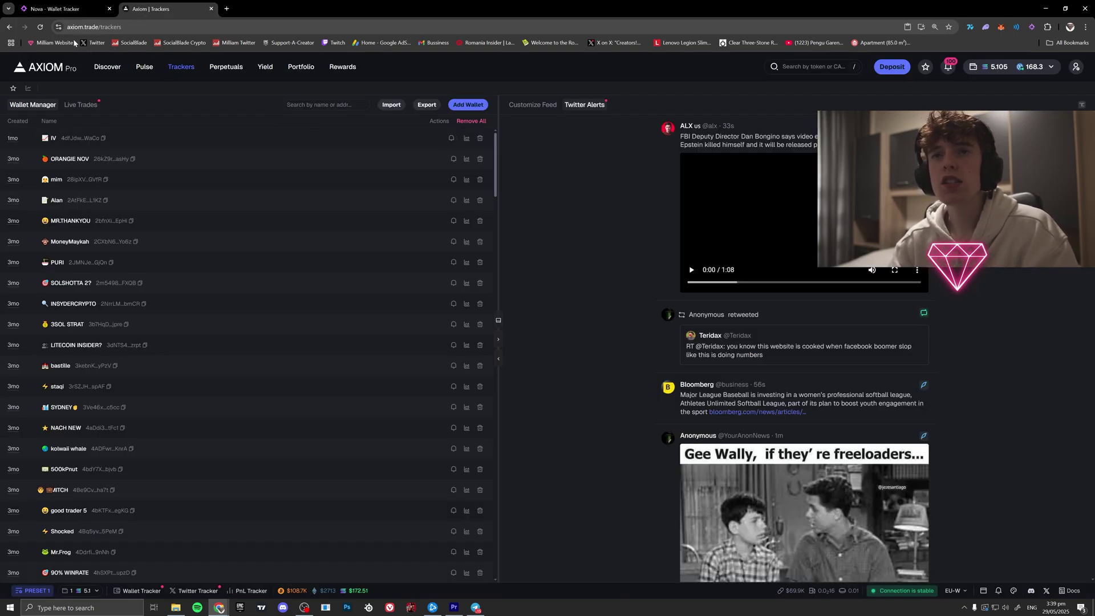
pyautogui.click(60, 11)
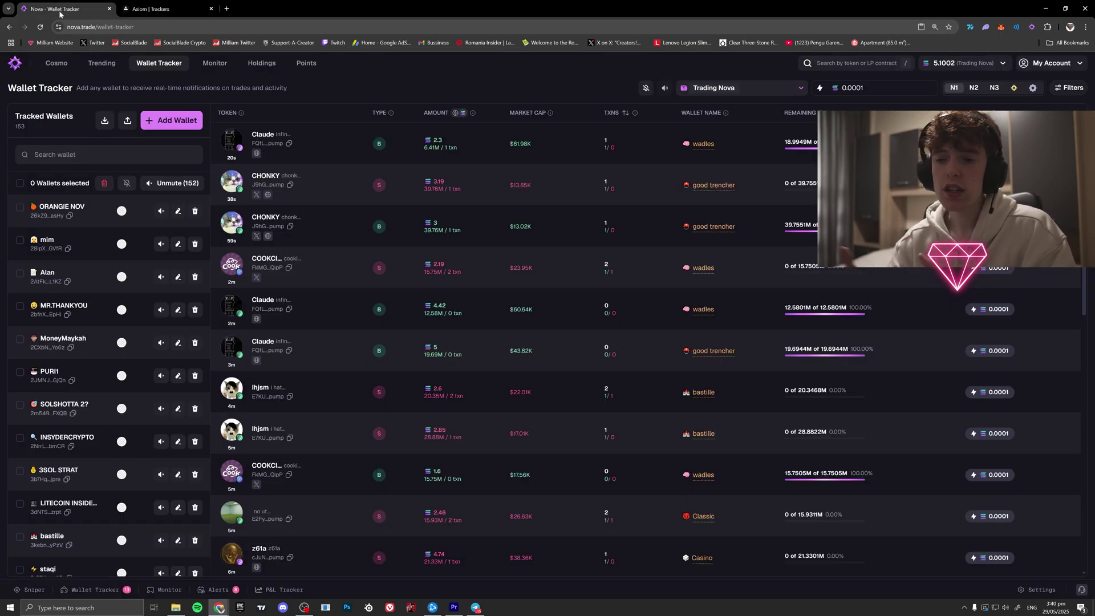
# - Paste the exported wallet list unsent into the Telegram channel's message box, then return to Chrome
pyautogui.click(476, 607)
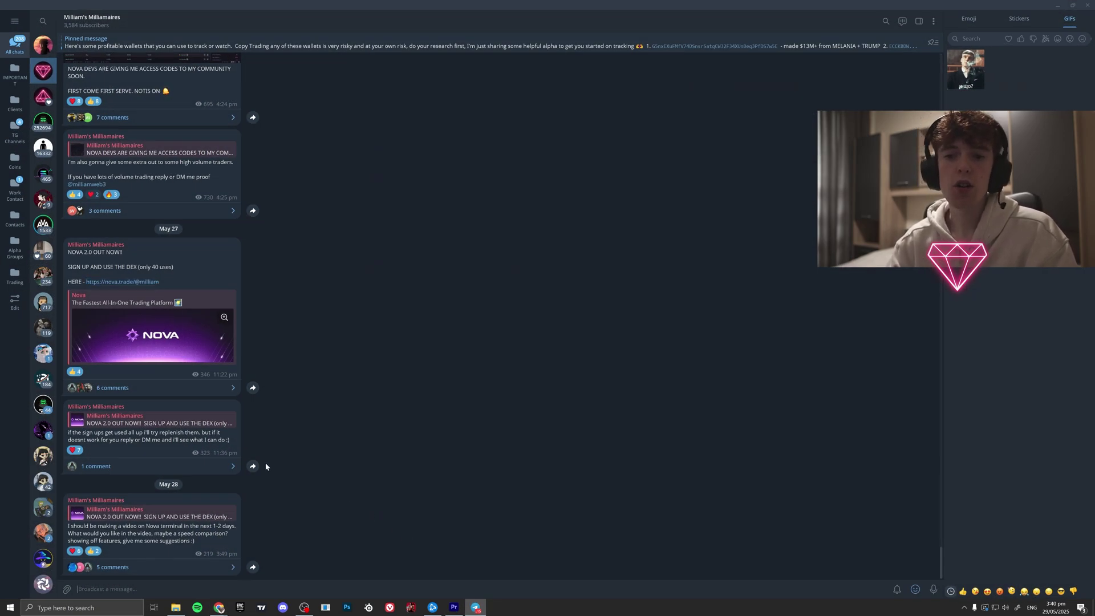
pyautogui.hotkey('ctrl', 'v')
pyautogui.hotkey('ctrl', 'a')
pyautogui.scroll(3, 188, 547)
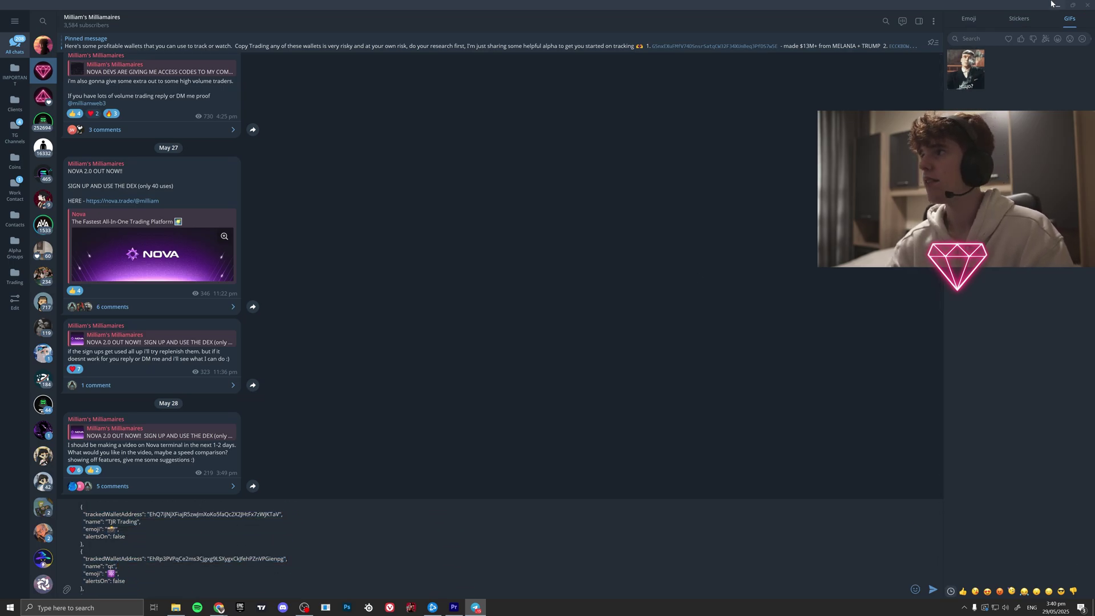
pyautogui.hotkey('alt', 'Tab')
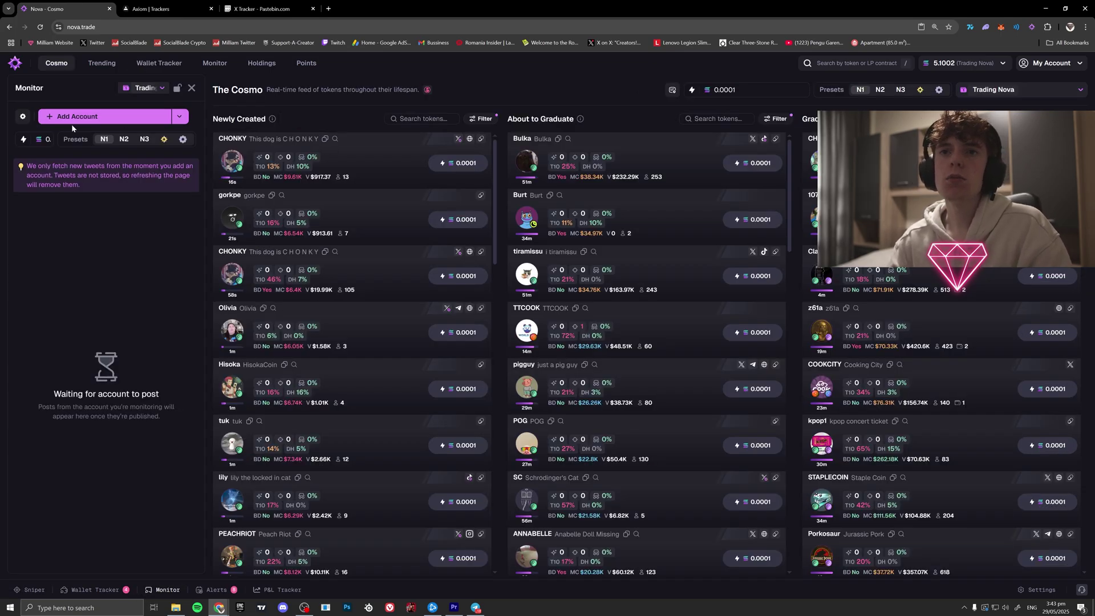
# - Toggle the Monitor panel, pop it out as a floating window and adjust its position
pyautogui.click(149, 590)
pyautogui.click(149, 590)
pyautogui.click(178, 89)
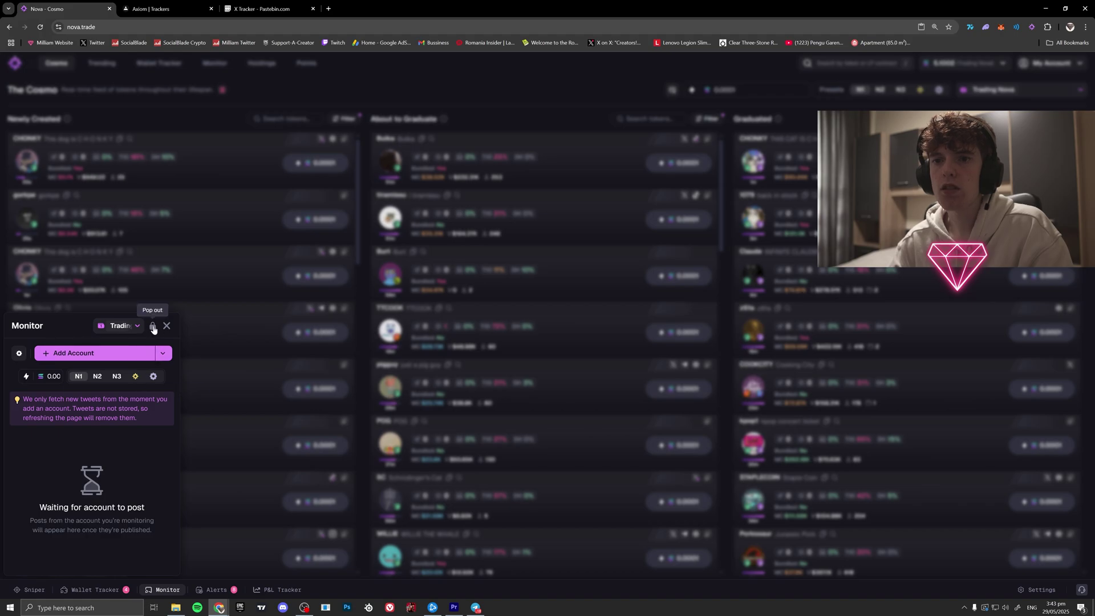
pyautogui.moveTo(114, 326); pyautogui.dragTo(63, 204)
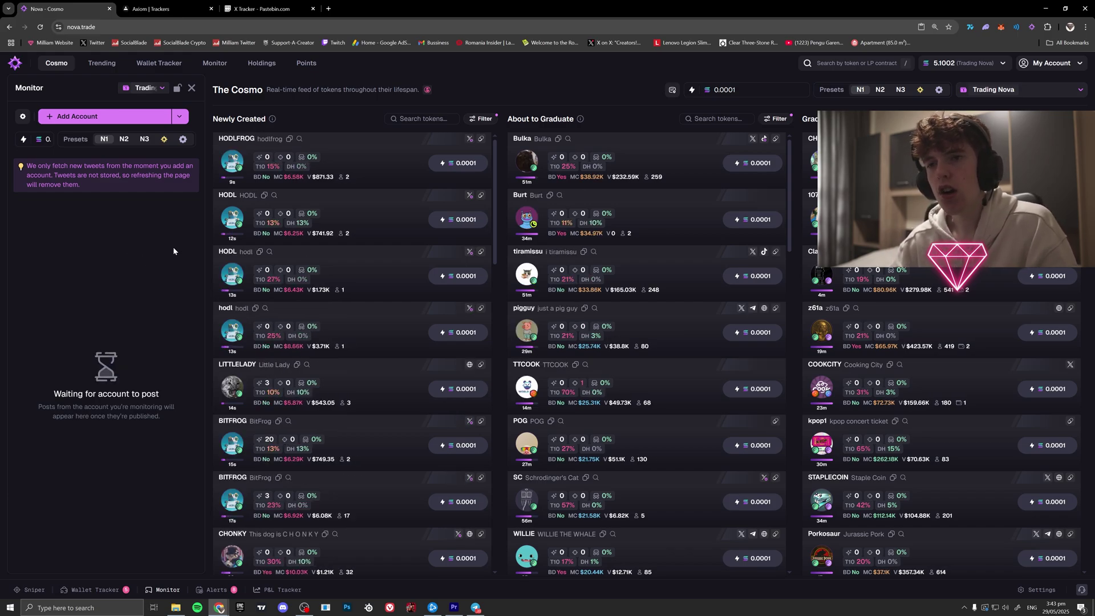
pyautogui.moveTo(204, 245); pyautogui.dragTo(206, 246)
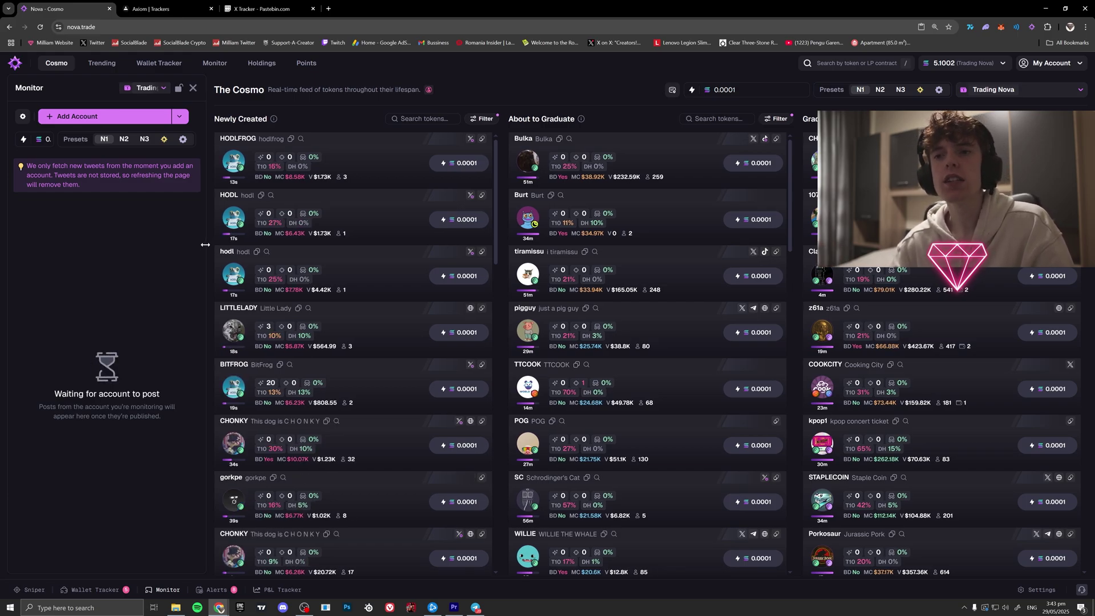
pyautogui.moveTo(205, 245); pyautogui.dragTo(202, 245)
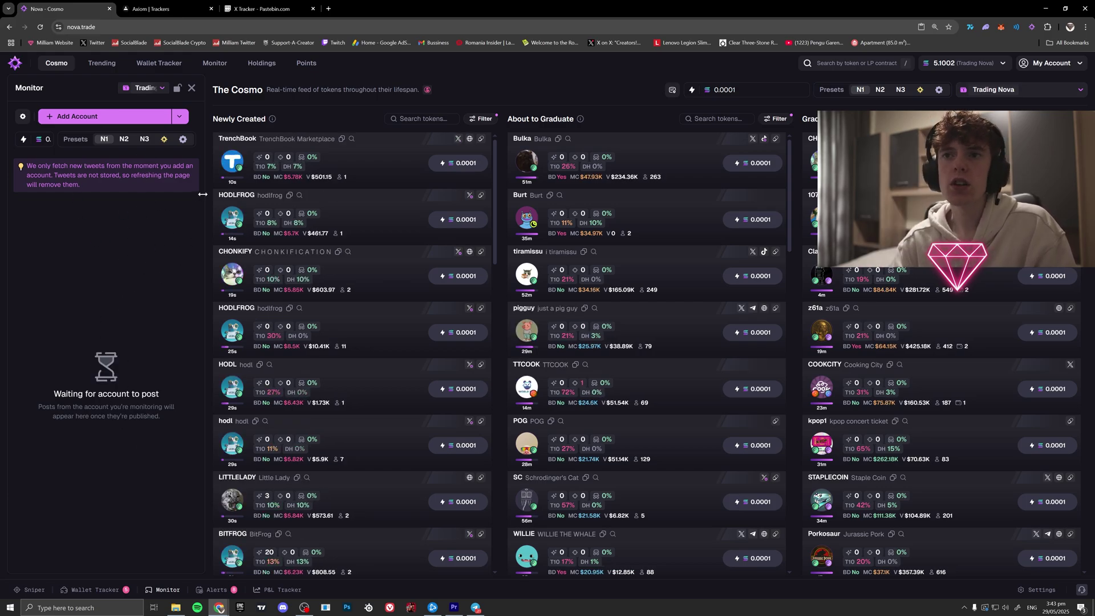
# - Check the list of monitored Twitter accounts in the Monitor settings
pyautogui.click(23, 118)
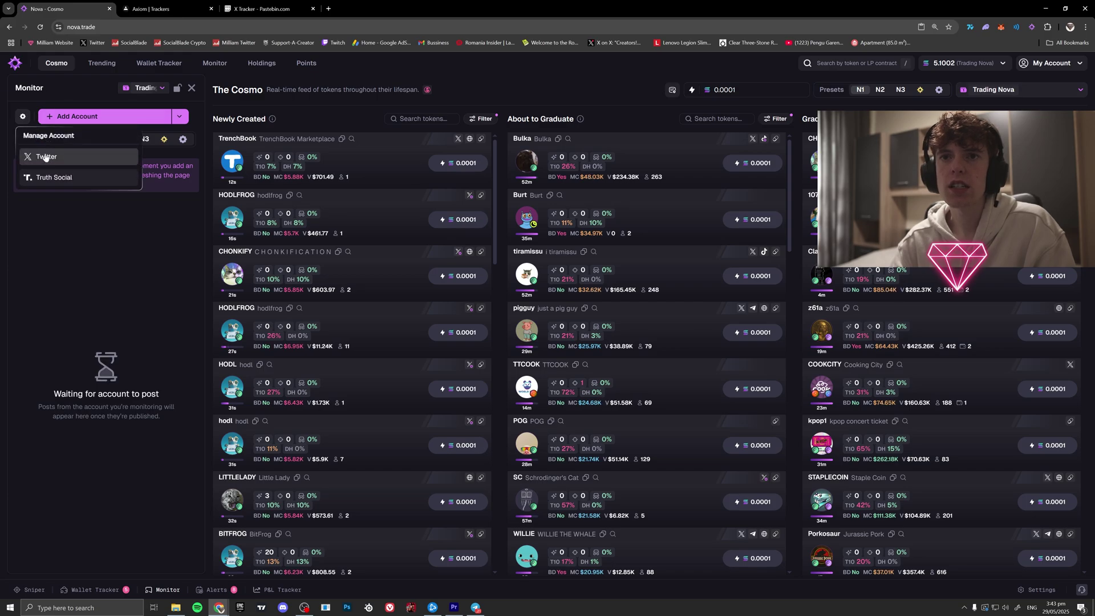
pyautogui.click(46, 156)
pyautogui.scroll(-5, 71, 297)
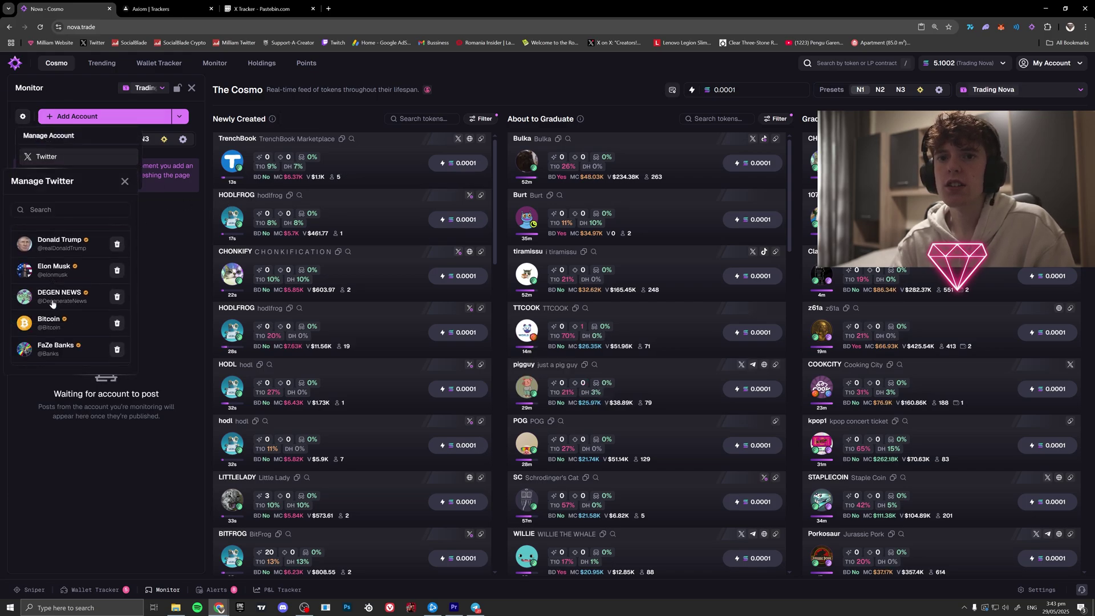
pyautogui.click(124, 182)
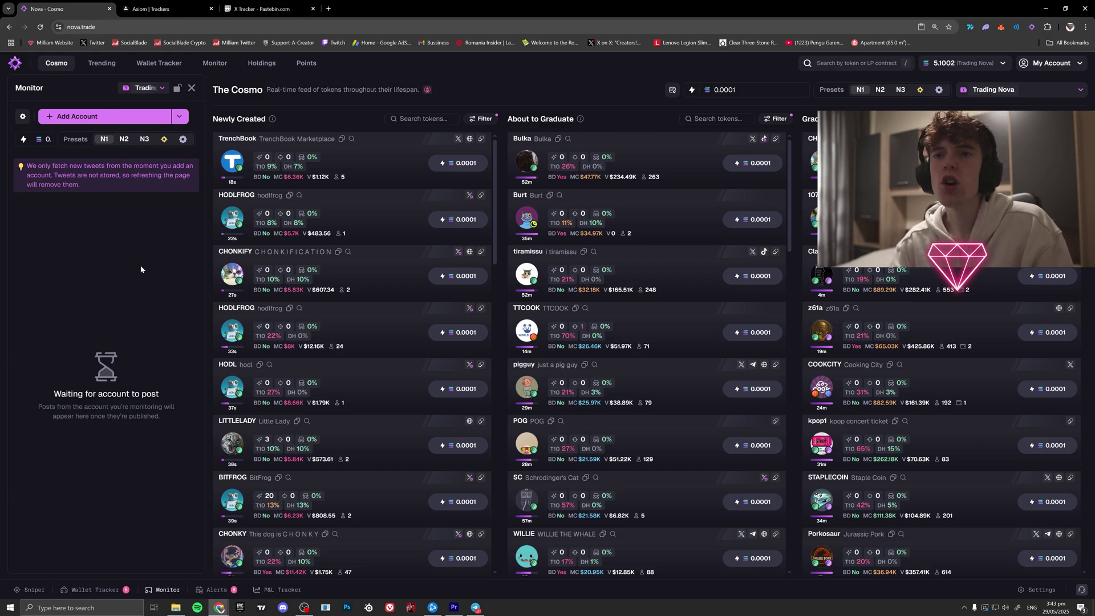
# - Open x.com in a new tab and view the profile's replies and notifications
pyautogui.click(329, 8)
pyautogui.write('x.com')
pyautogui.press('Return')
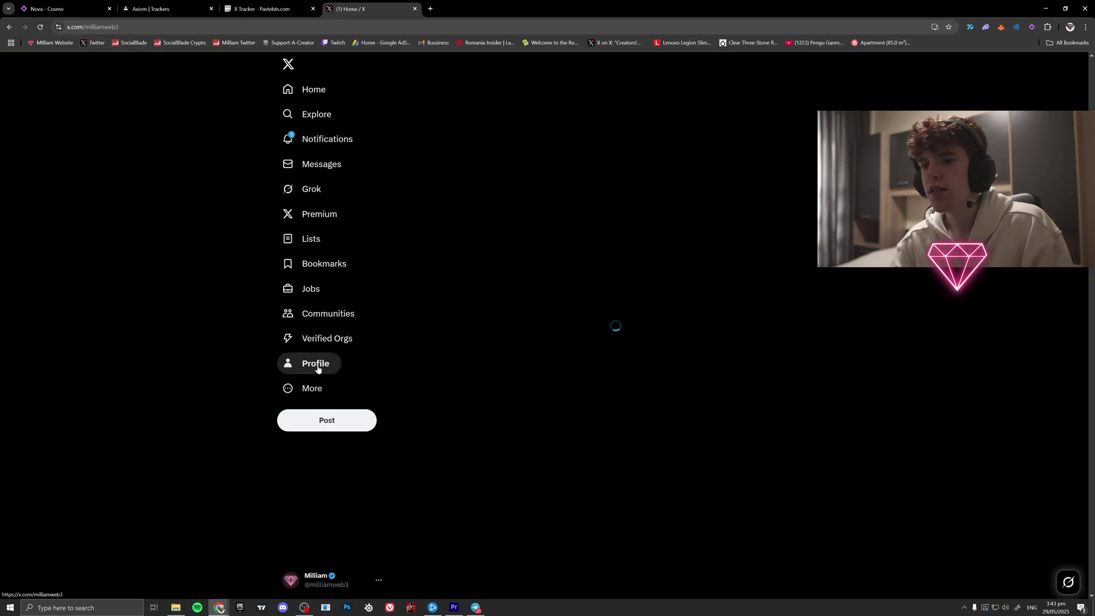
pyautogui.click(317, 365)
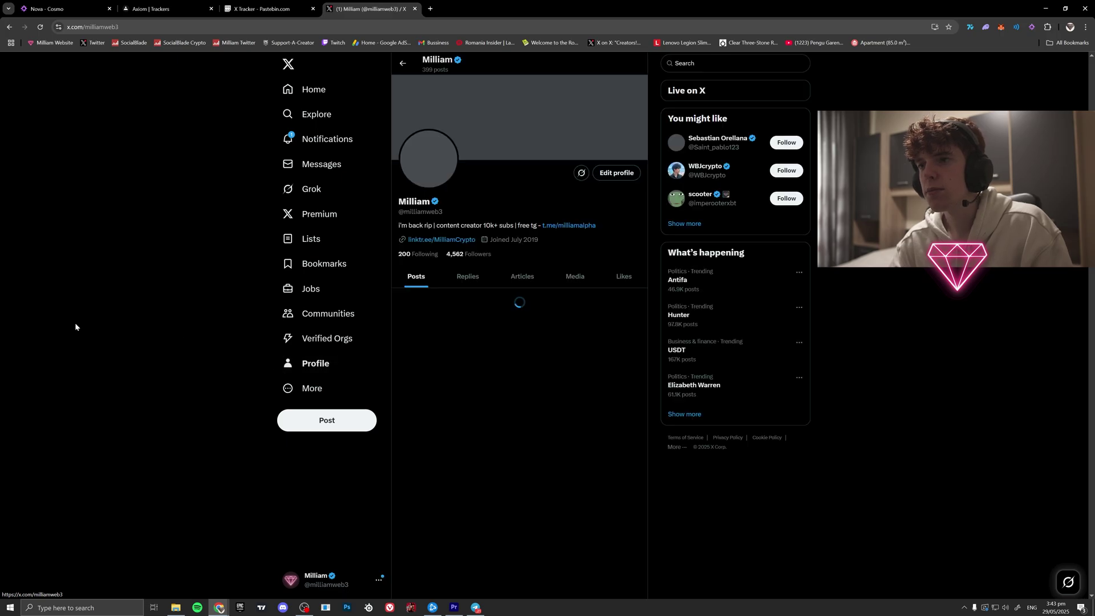
pyautogui.click(451, 276)
pyautogui.click(332, 142)
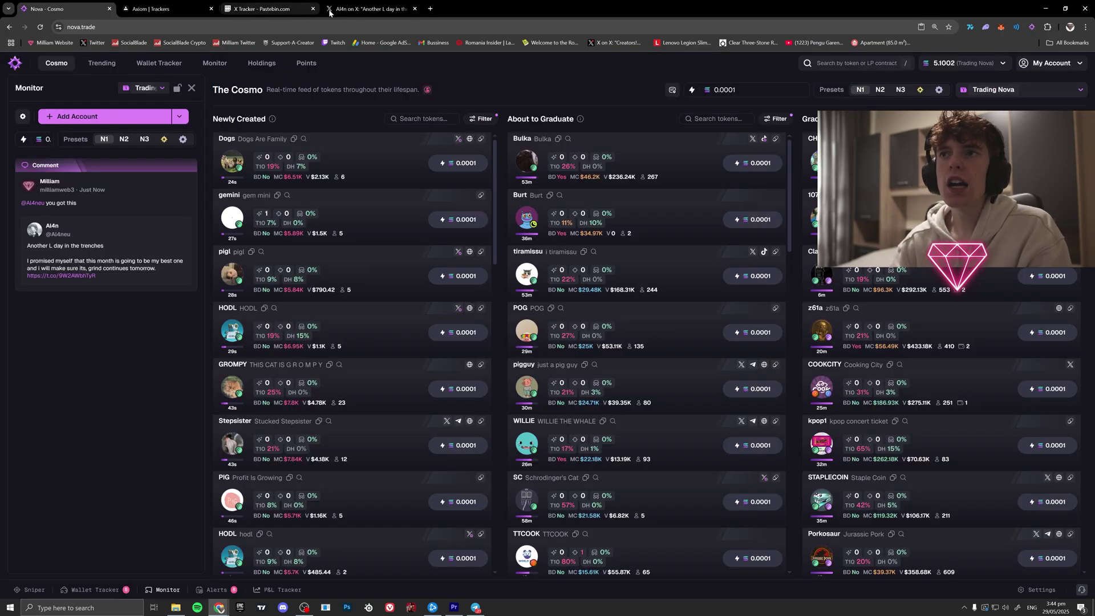
# - Go back to Nova's Cosmo feed, then switch to the Telegram channel window
pyautogui.click(371, 9)
pyautogui.click(48, 8)
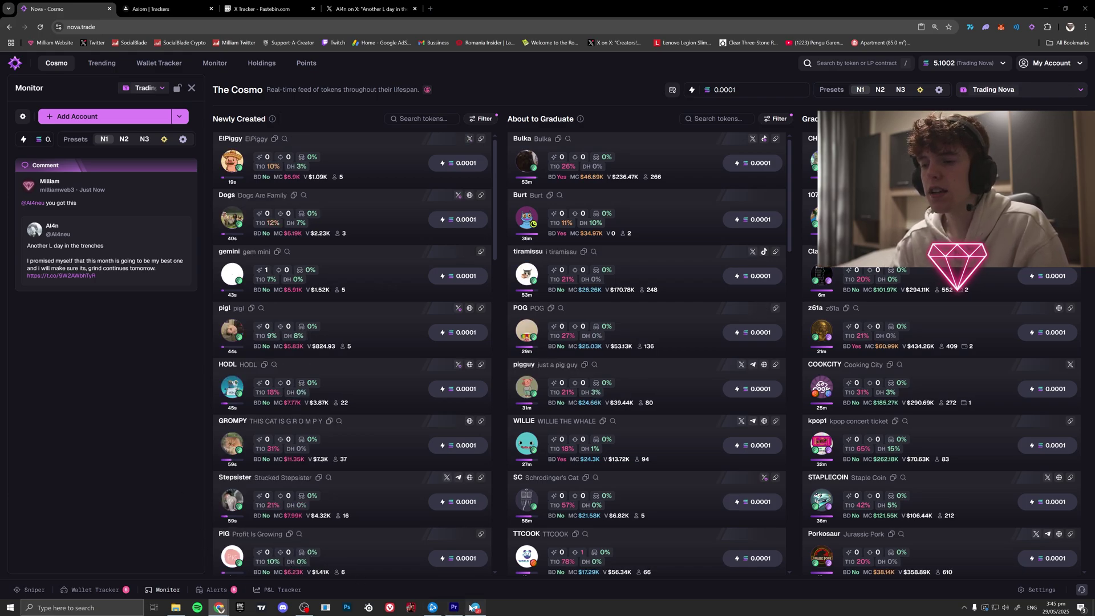
pyautogui.hotkey('alt', 'Tab')
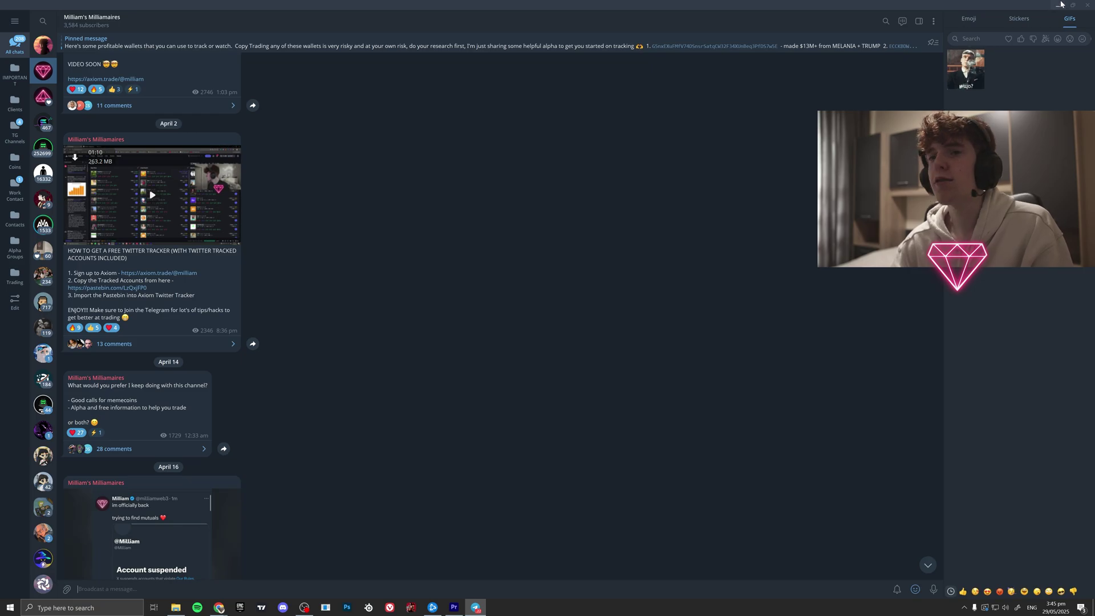
# - Minimize the Telegram window to bring Chrome with Nova's Cosmo feed back to the front
pyautogui.click(1059, 4)
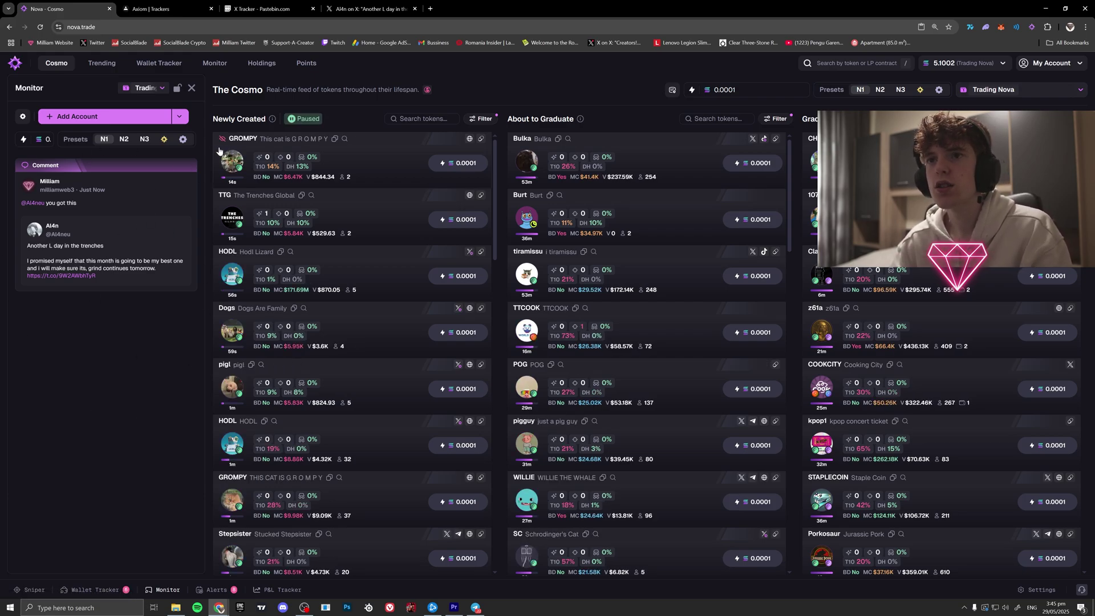
# - Close the Monitor panel and set the Cosmo quick-buy amount to 1
pyautogui.click(672, 90)
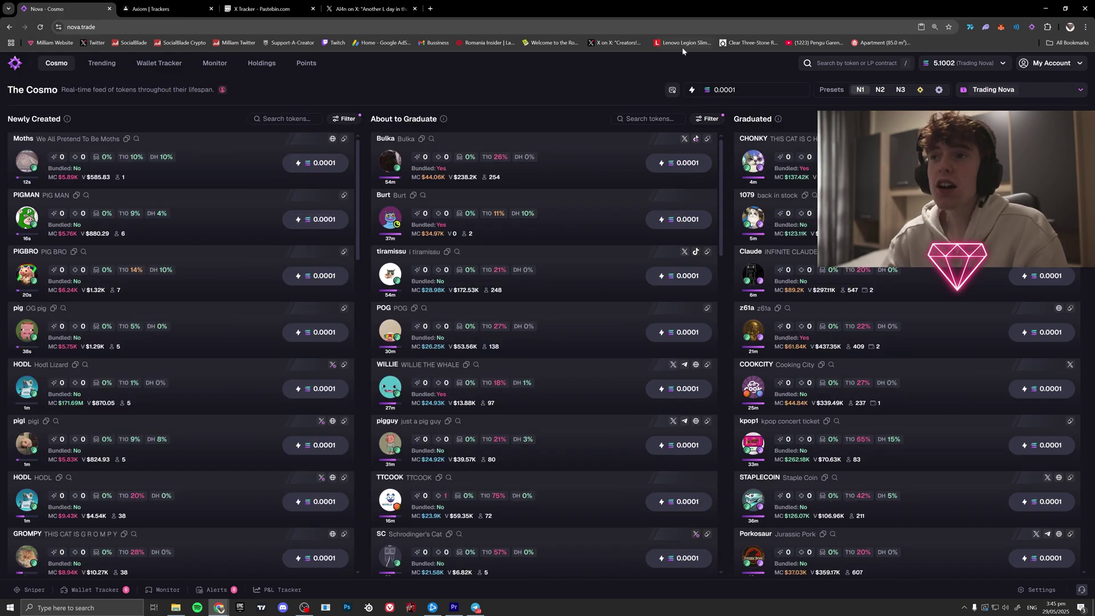
pyautogui.doubleClick(725, 89)
pyautogui.write('1')
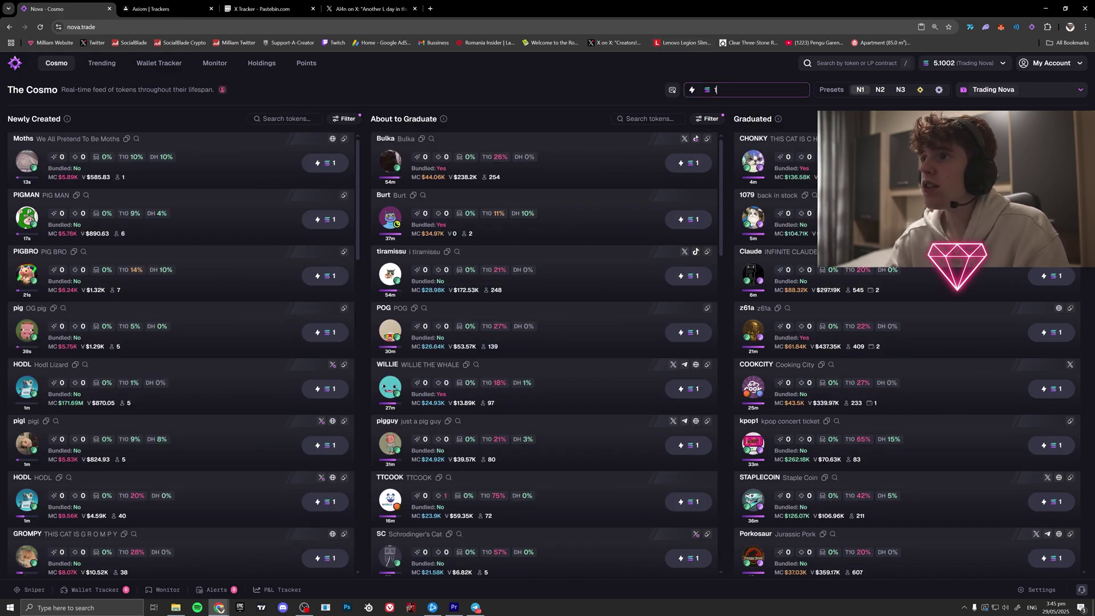
# - Look through the Quick Buy, Quick Sell and Buy Sniper preset tabs, then close the preset settings
pyautogui.click(939, 91)
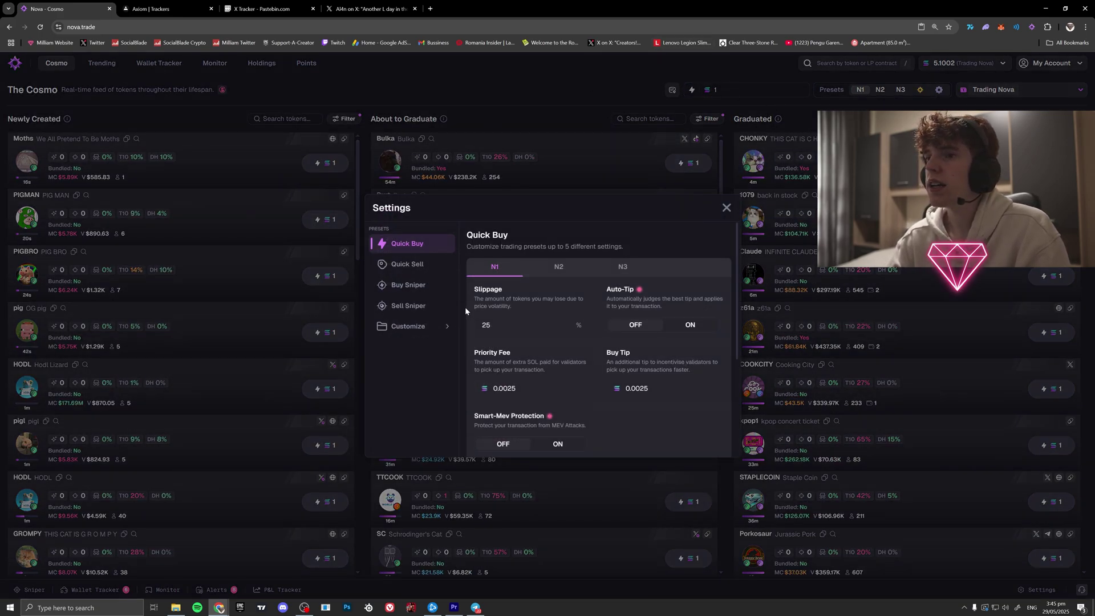
pyautogui.click(415, 265)
pyautogui.click(408, 244)
pyautogui.click(408, 264)
pyautogui.scroll(-2, 590, 381)
pyautogui.click(420, 262)
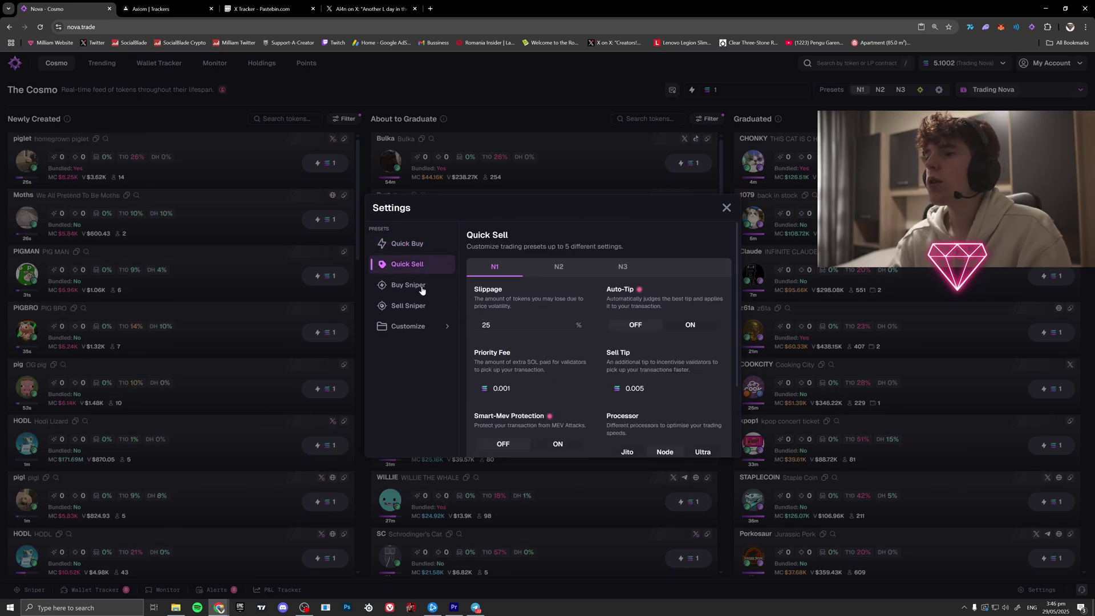
pyautogui.click(419, 285)
pyautogui.scroll(-2, 583, 377)
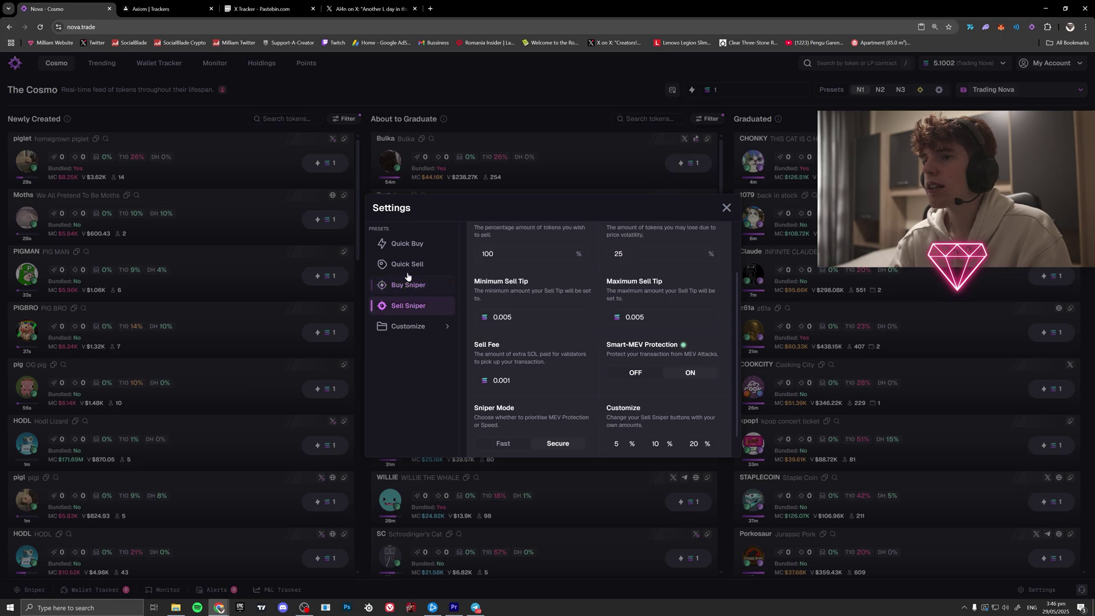
pyautogui.click(407, 244)
pyautogui.click(727, 207)
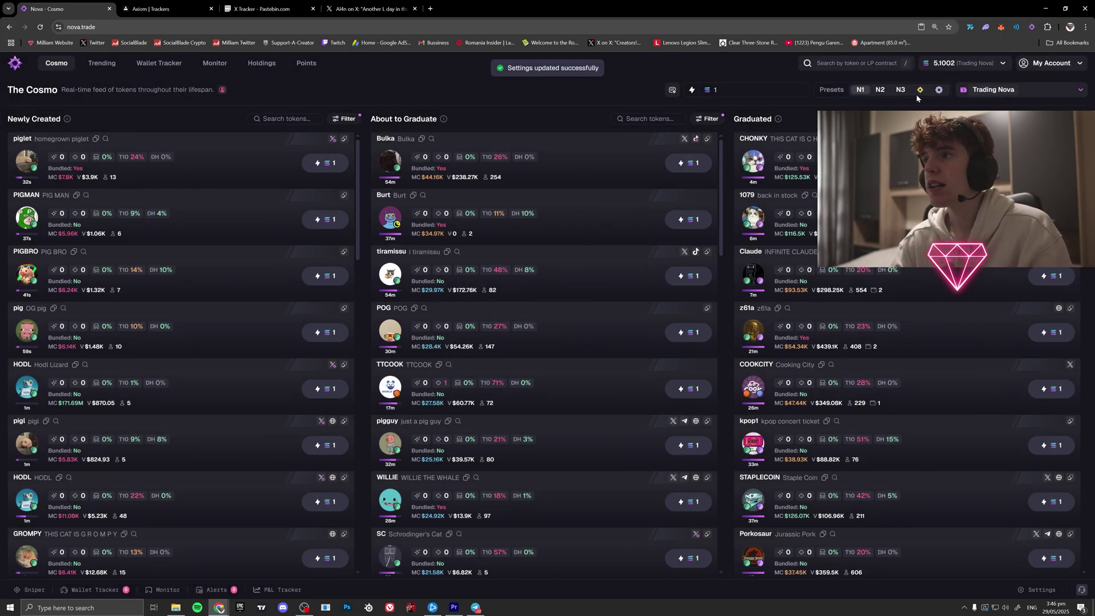
# - Open the Bulka token's trading page
pyautogui.click(478, 147)
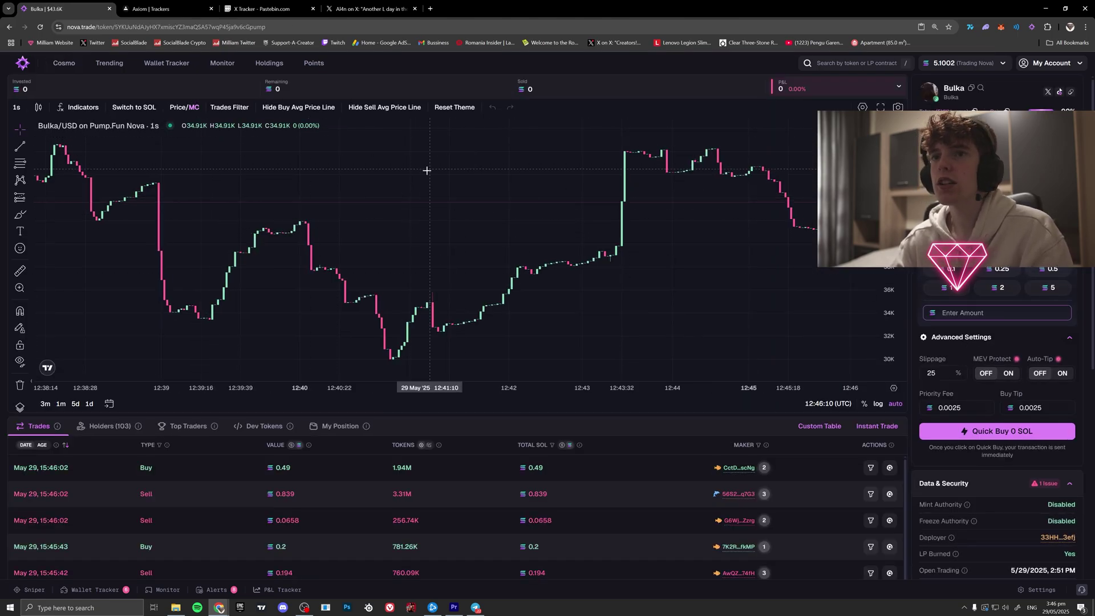
pyautogui.scroll(-5, 630, 276)
pyautogui.scroll(5, 816, 298)
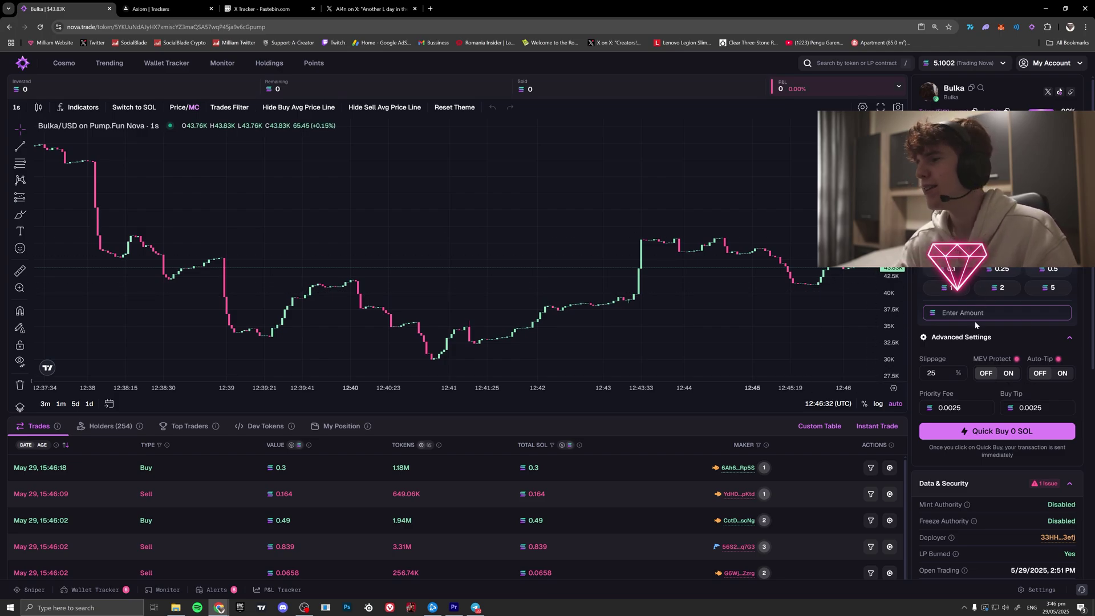
pyautogui.scroll(-5, 821, 287)
pyautogui.scroll(4, 821, 288)
# - Step through the advanced trade settings: slippage, then priority fee 0.001 and tip 0.005
pyautogui.click(1003, 337)
pyautogui.click(987, 337)
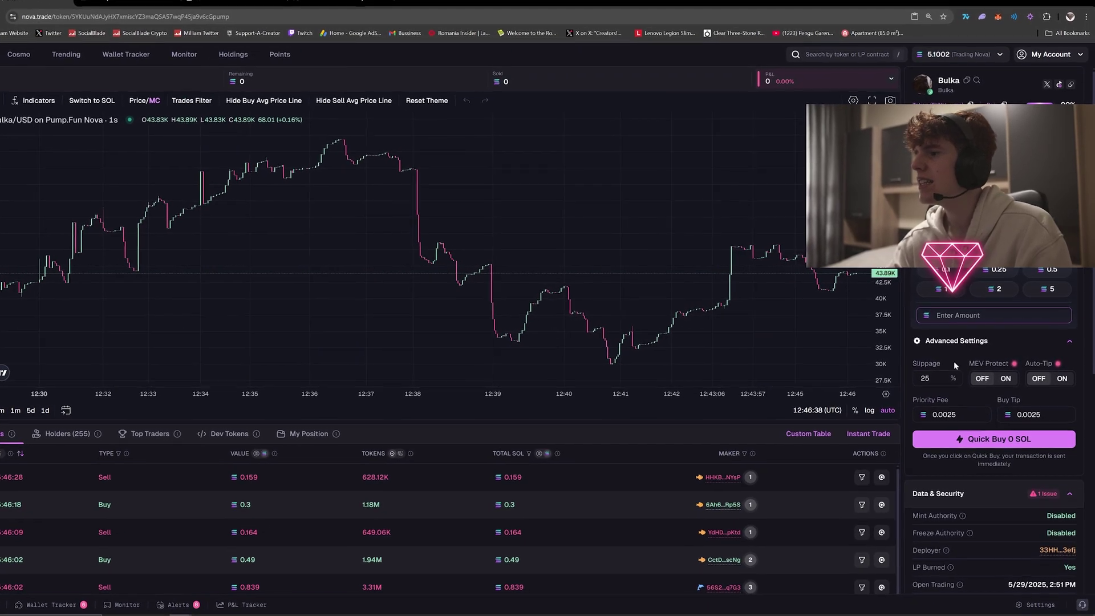
pyautogui.click(954, 364)
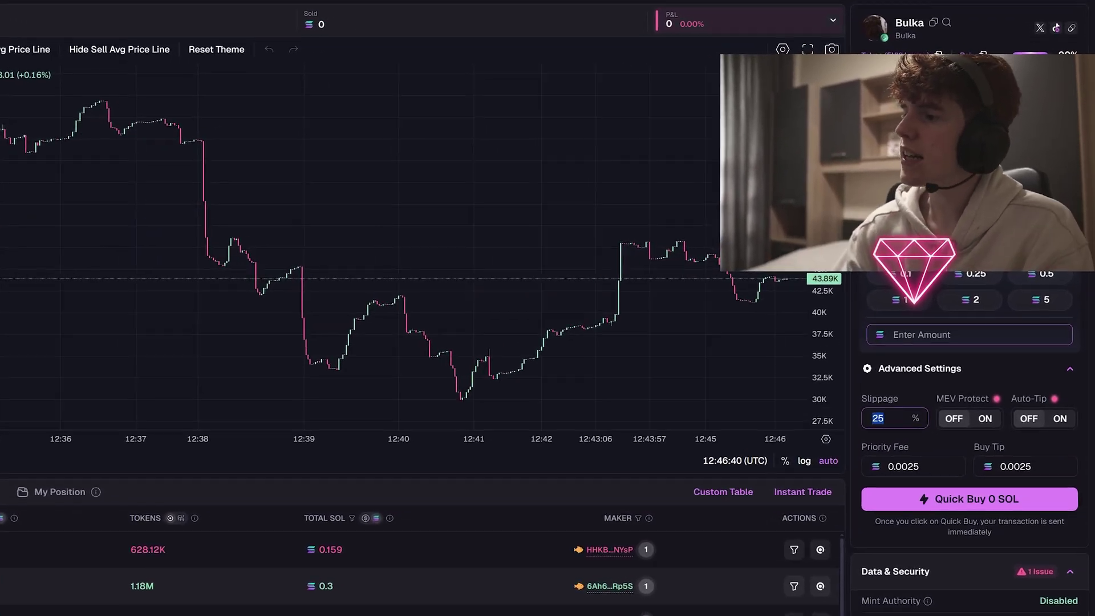
pyautogui.press('Tab')
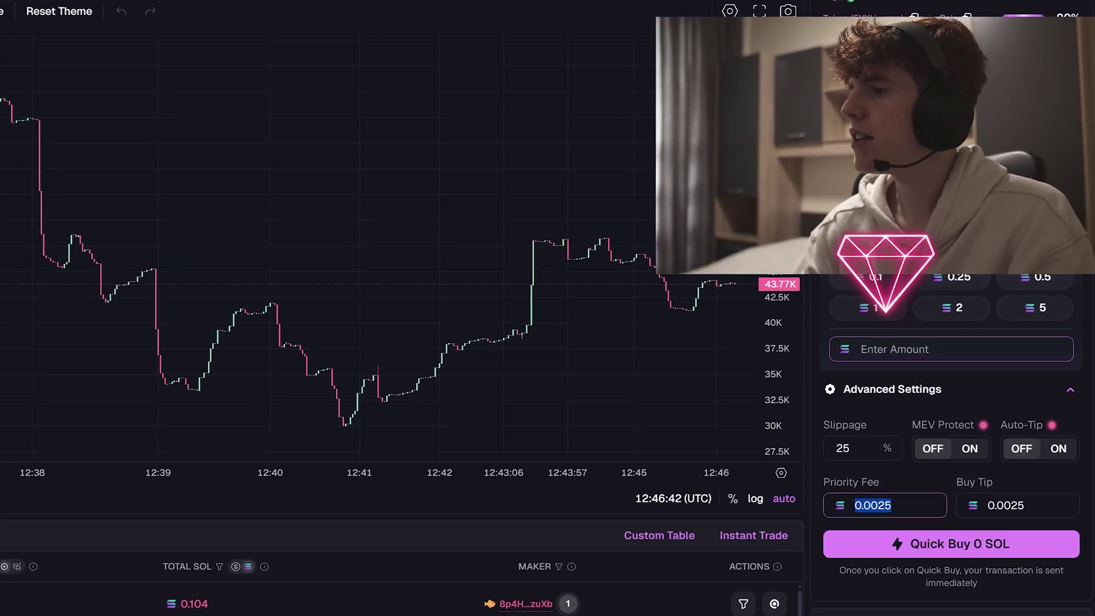
pyautogui.press('Tab')
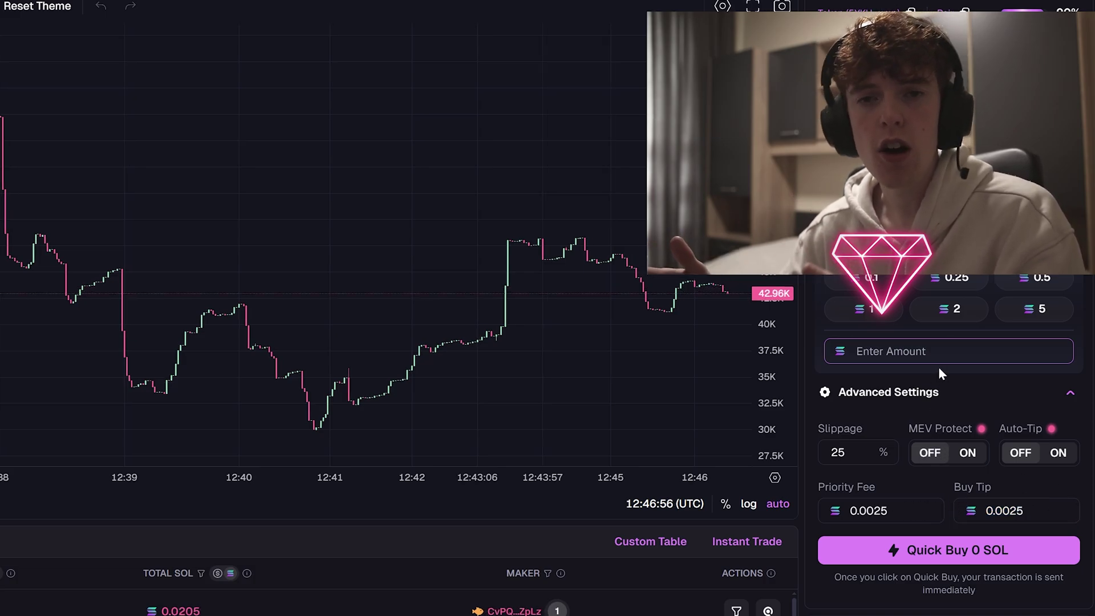
pyautogui.moveTo(552, 576)
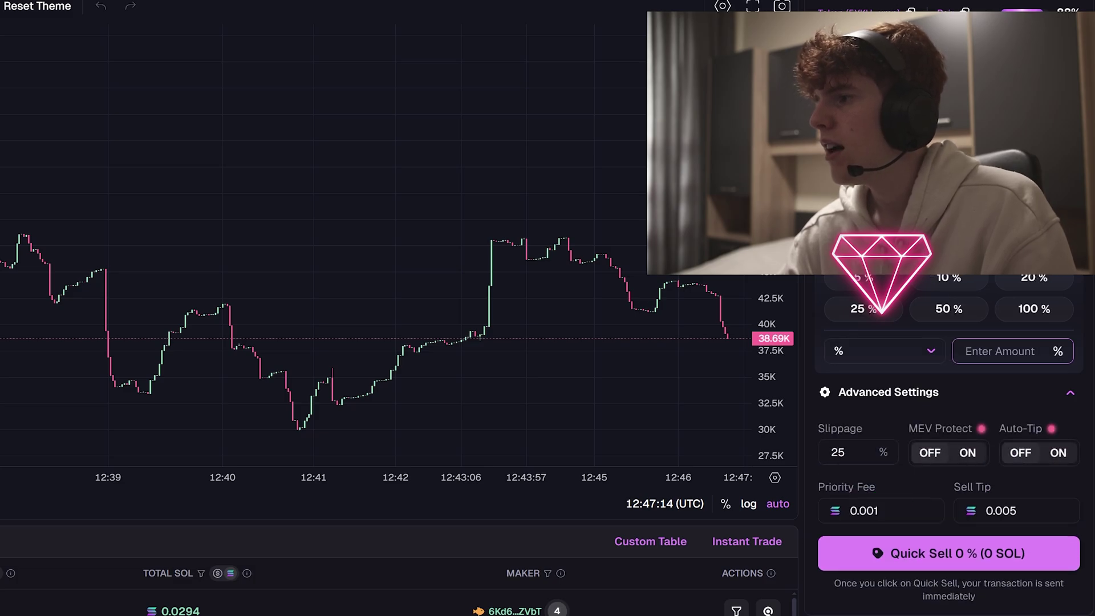
# - Set both the quick-sell priority fee and the sell tip to 0.0025
pyautogui.click(845, 452)
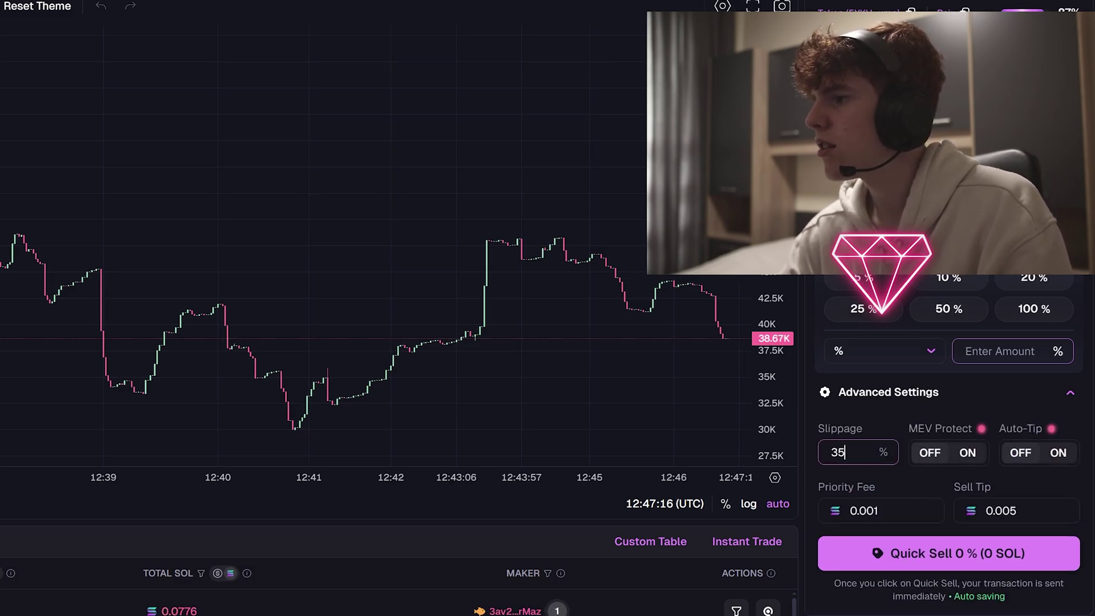
pyautogui.click(830, 505)
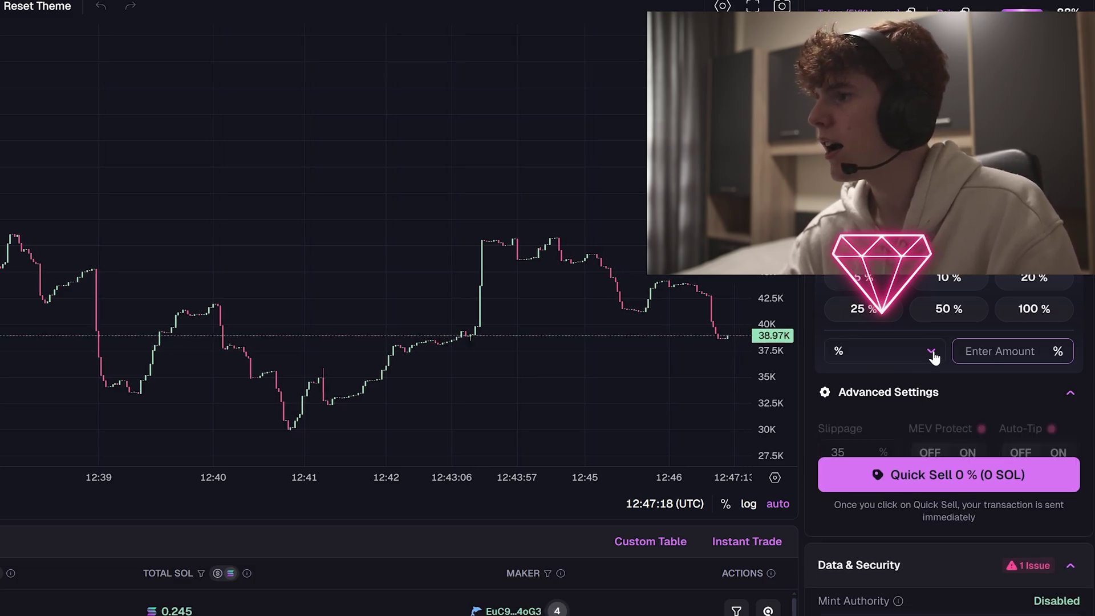
pyautogui.press('BackSpace')
pyautogui.write('25')
pyautogui.click(1021, 511)
pyautogui.press('BackSpace')
pyautogui.write('25')
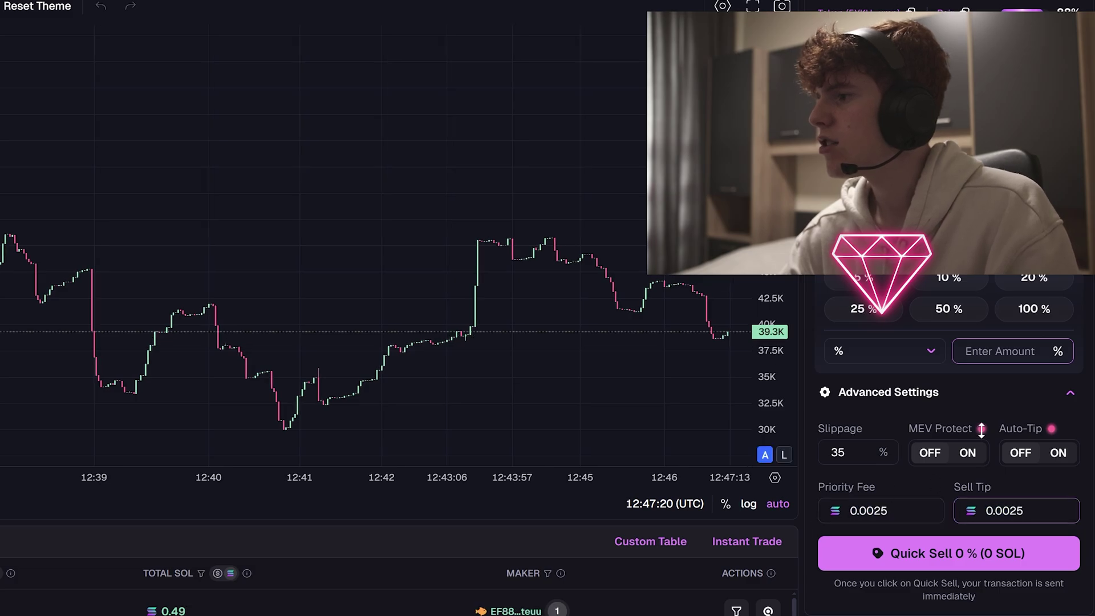
pyautogui.click(1039, 471)
pyautogui.moveTo(1026, 511); pyautogui.dragTo(964, 514)
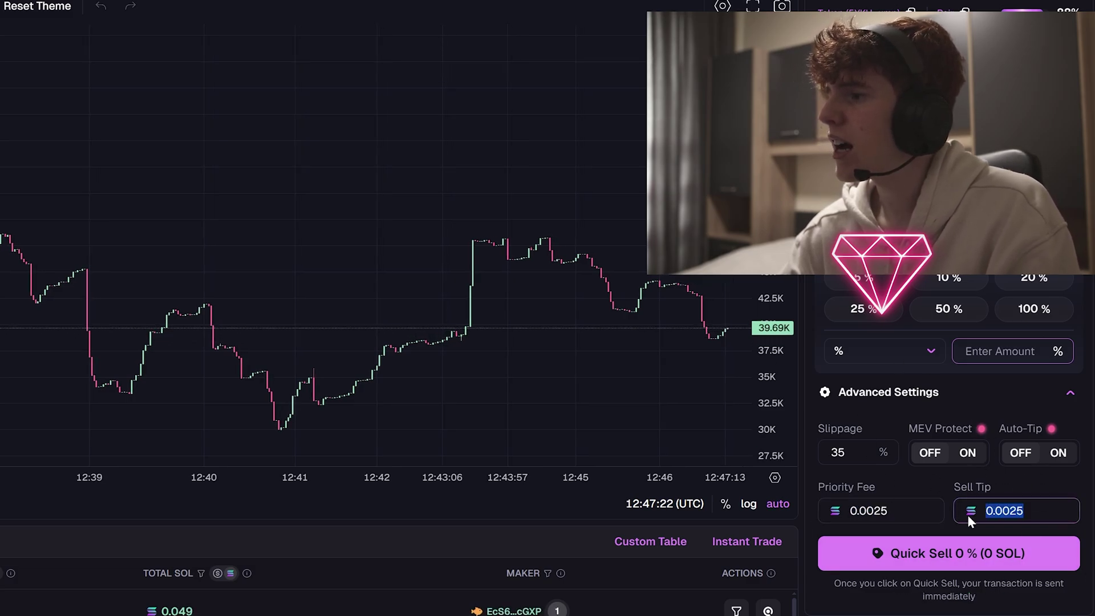
pyautogui.click(1047, 472)
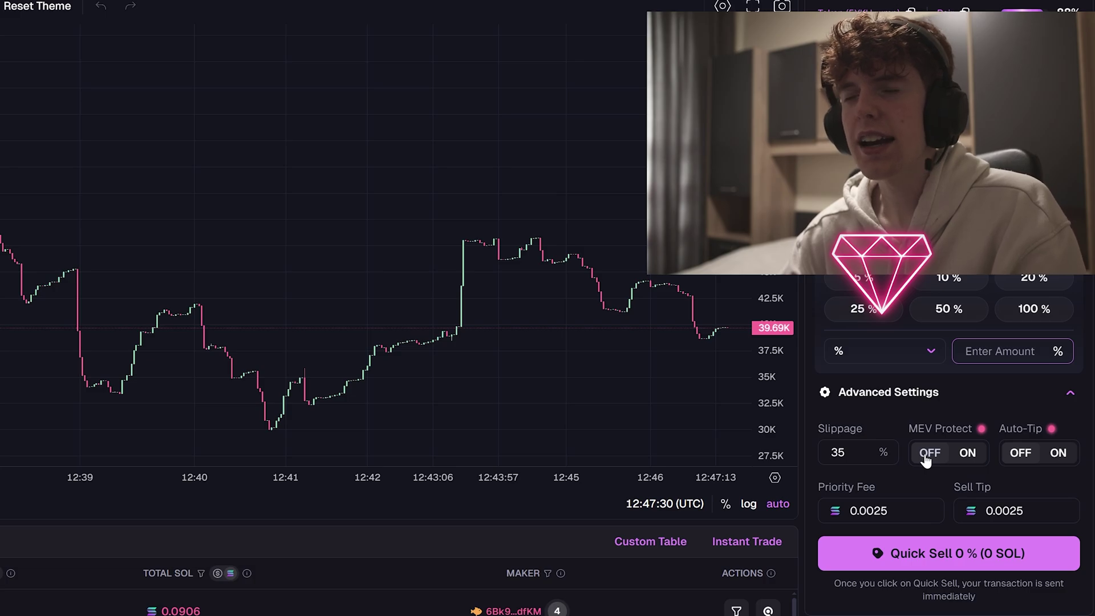
pyautogui.click(1024, 511)
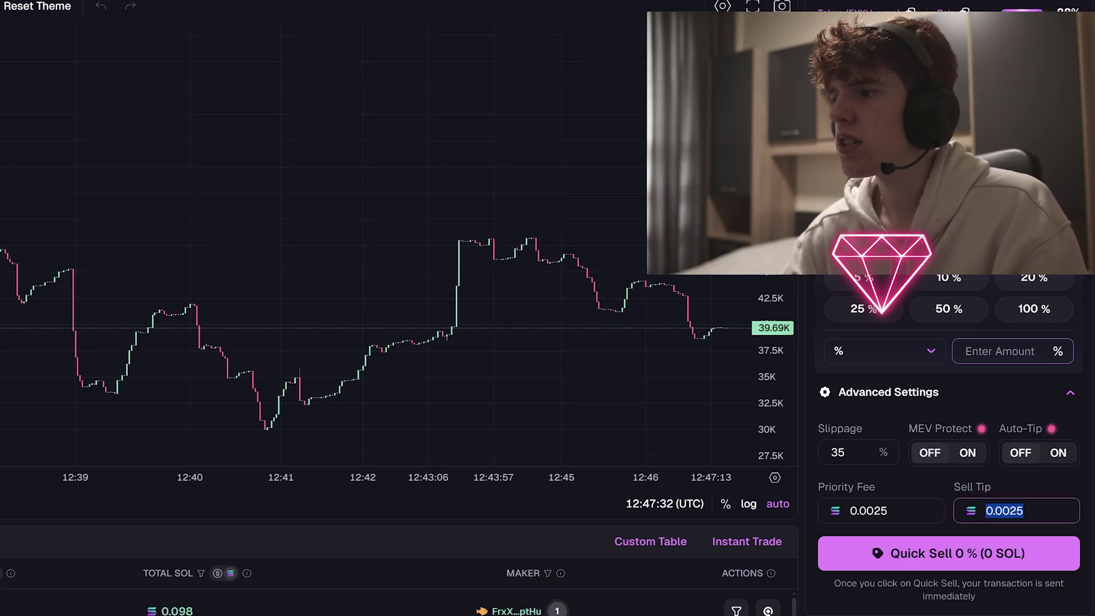
pyautogui.click(1023, 504)
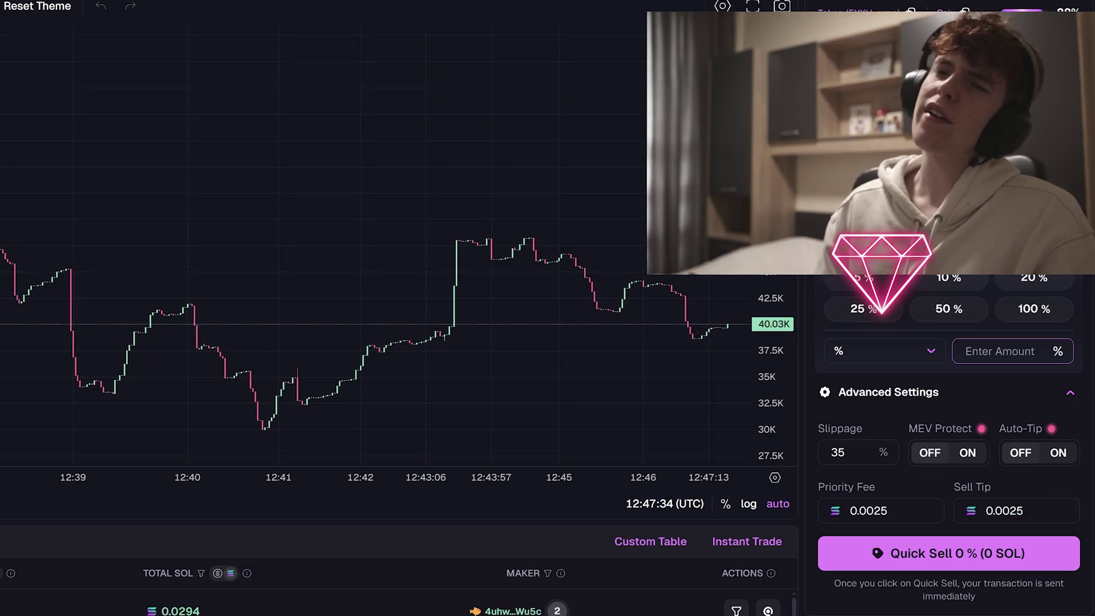
# - On the Buy side, turn MEV Protect on and then off again
pyautogui.click(890, 69)
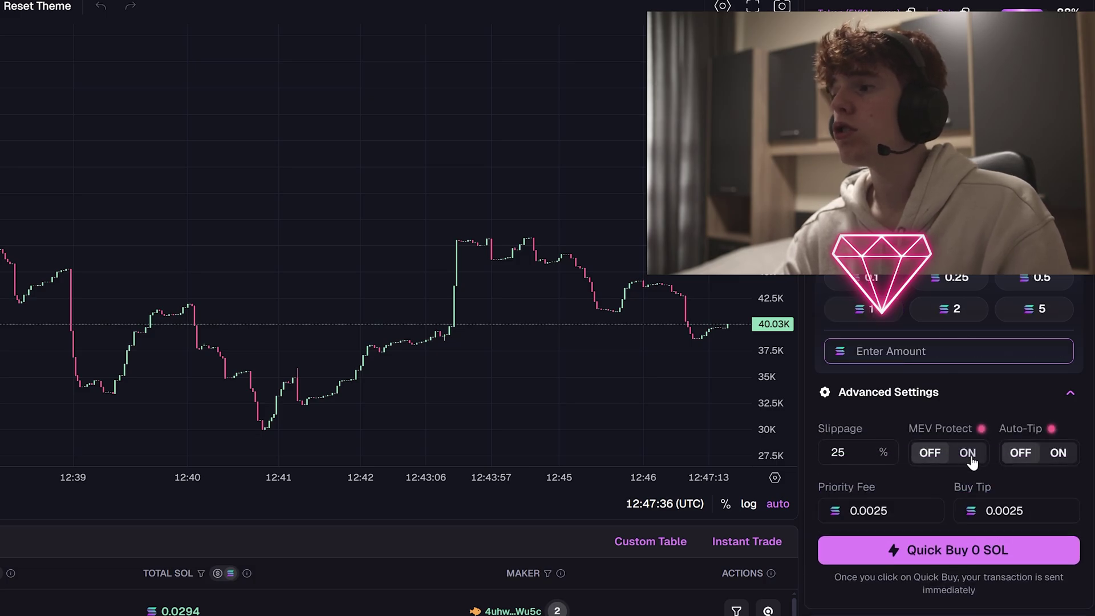
pyautogui.click(970, 460)
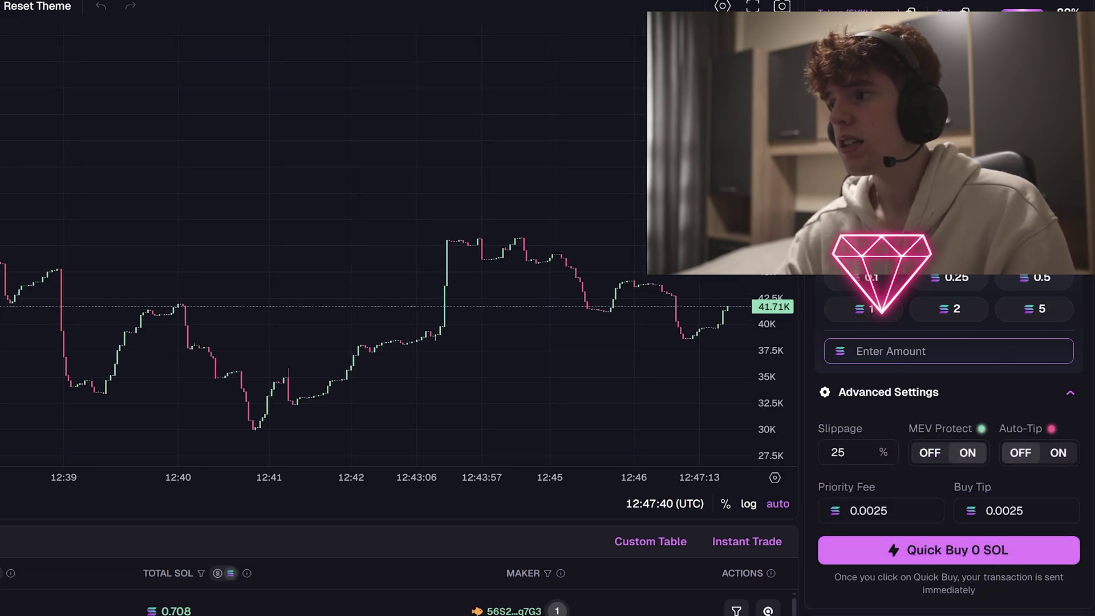
pyautogui.click(936, 453)
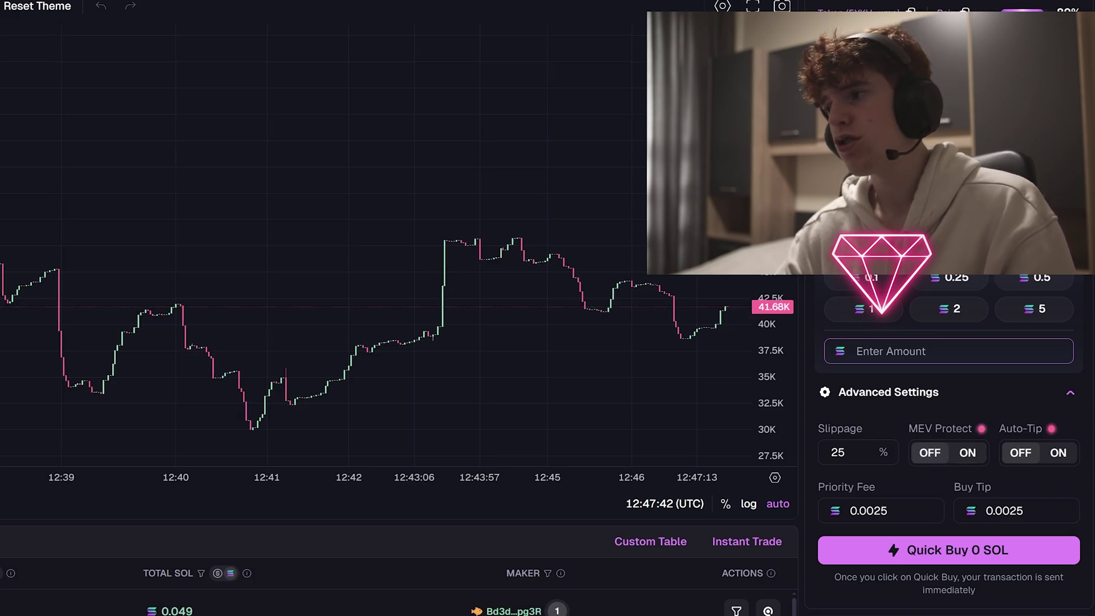
pyautogui.scroll(-5, 626, 337)
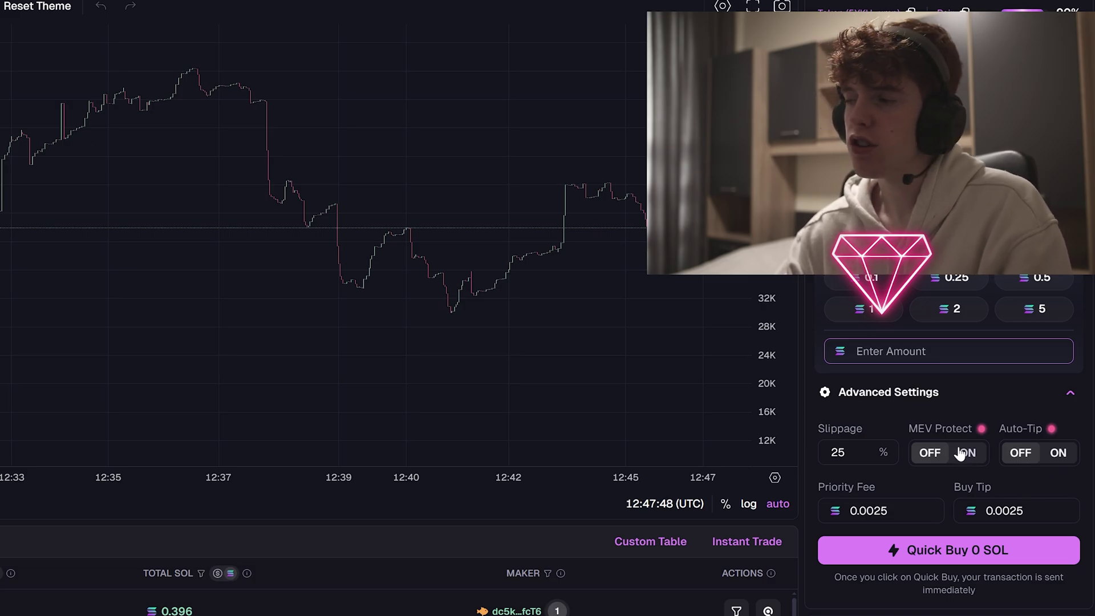
pyautogui.scroll(3, 661, 342)
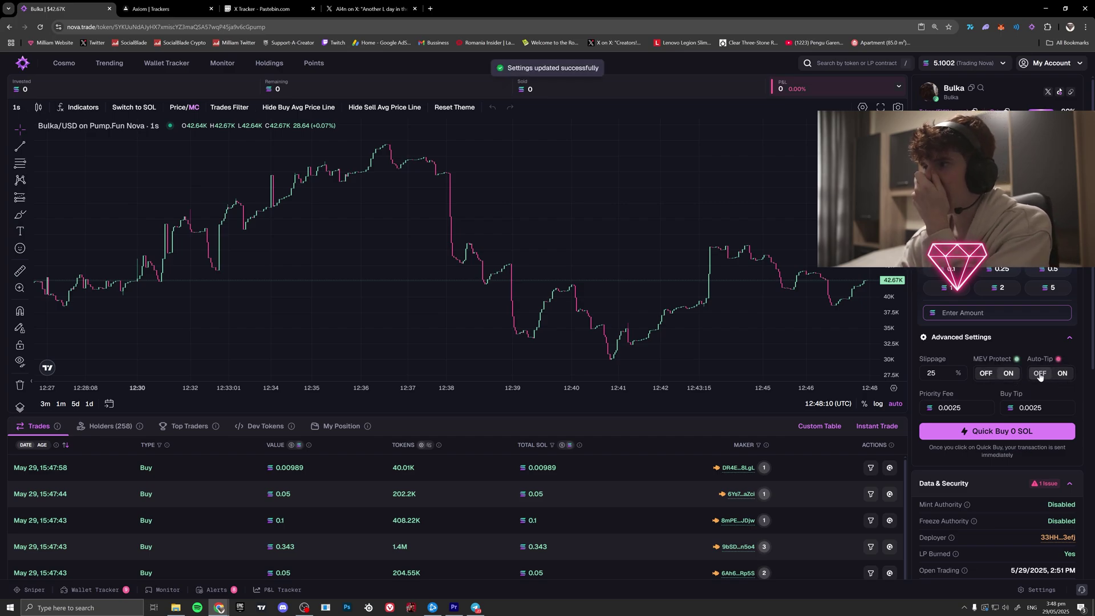
pyautogui.scroll(3, 714, 318)
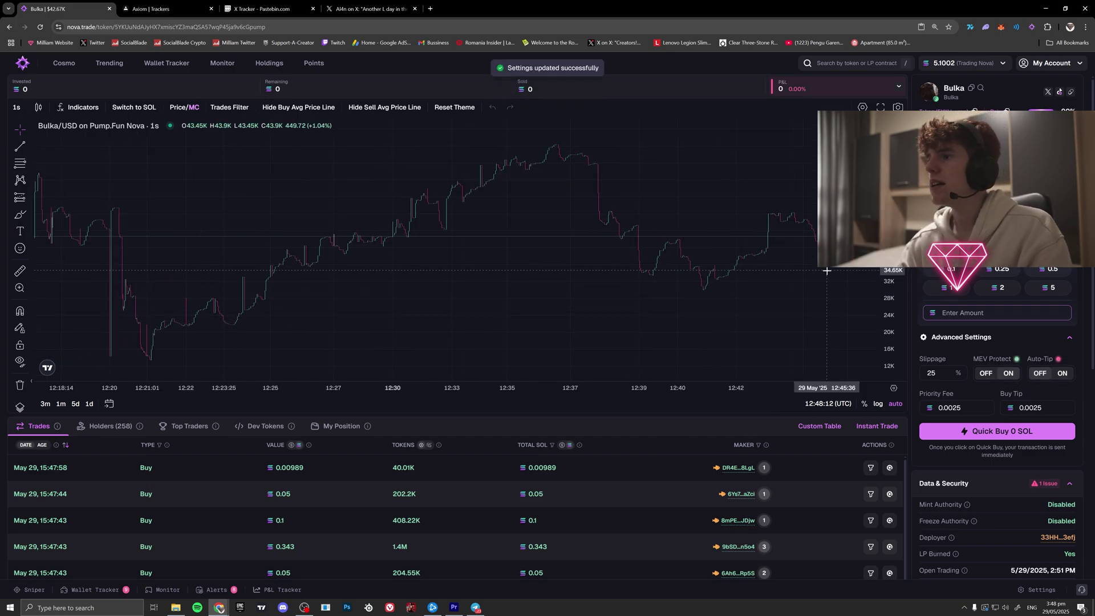
pyautogui.scroll(5, 310, 210)
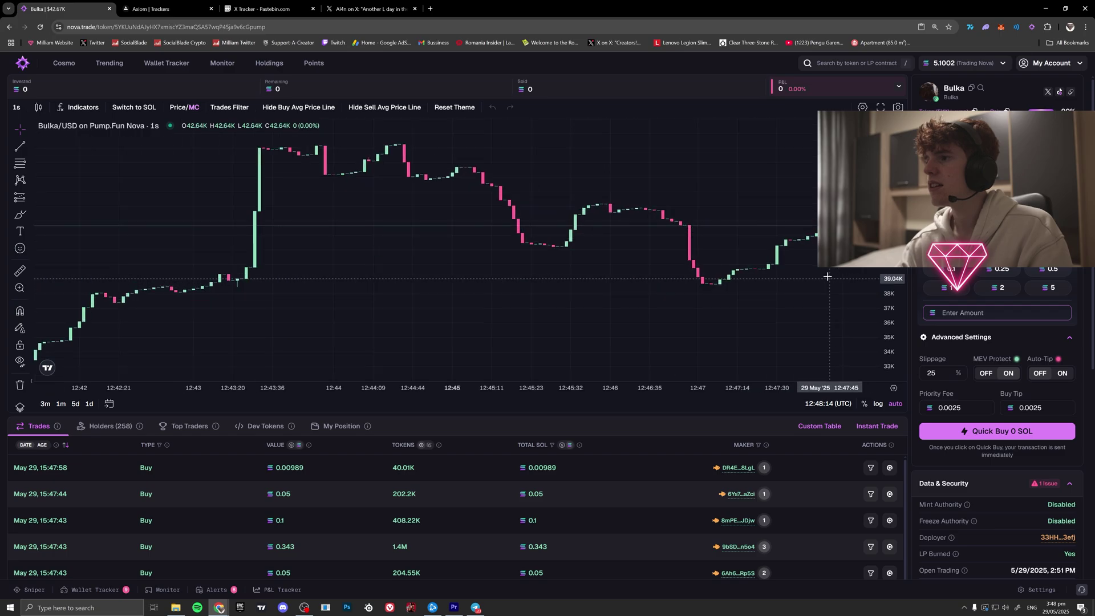
# - Open the CHONKY token from The Cosmo's Graduated column
pyautogui.click(55, 63)
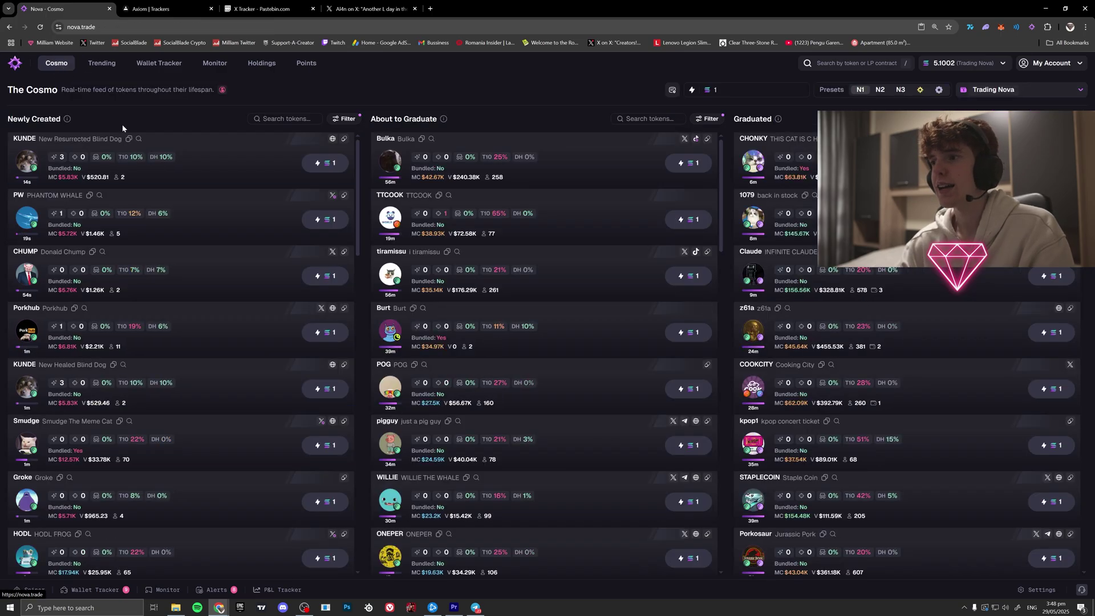
pyautogui.click(763, 140)
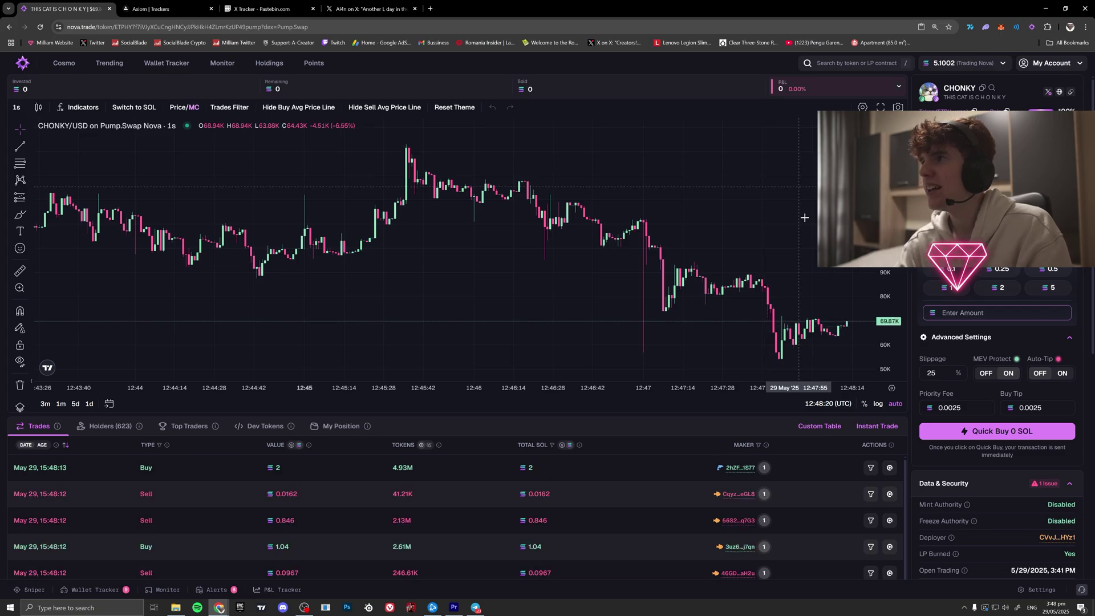
pyautogui.scroll(5, 799, 292)
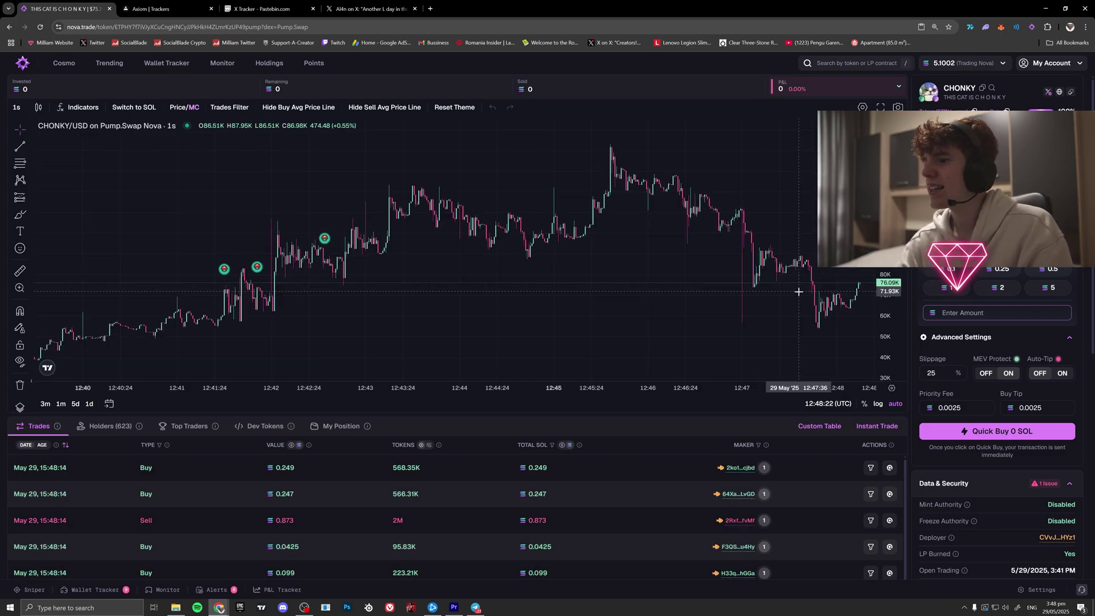
# - Review CHONKY's Dev Tokens list, then its Top Traders ranking
pyautogui.click(249, 436)
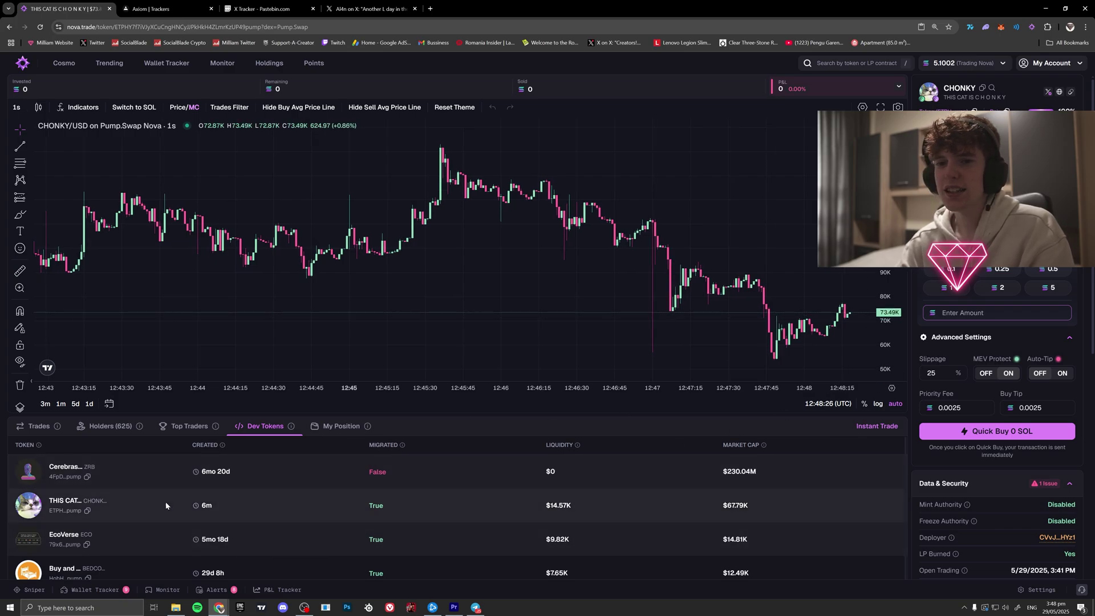
pyautogui.scroll(-10, 166, 508)
pyautogui.scroll(10, 205, 513)
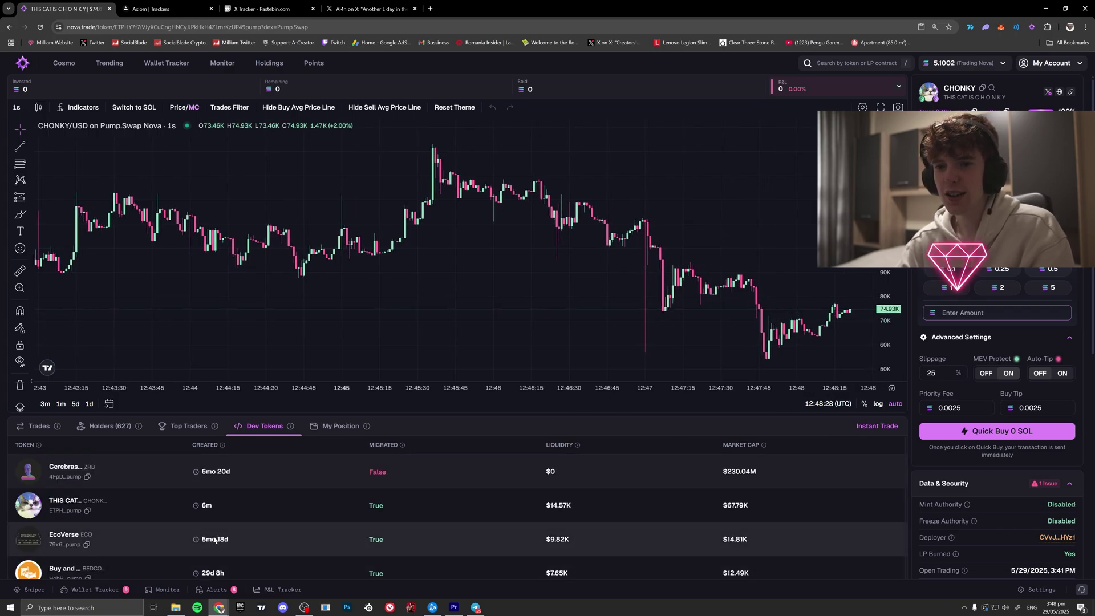
pyautogui.click(188, 426)
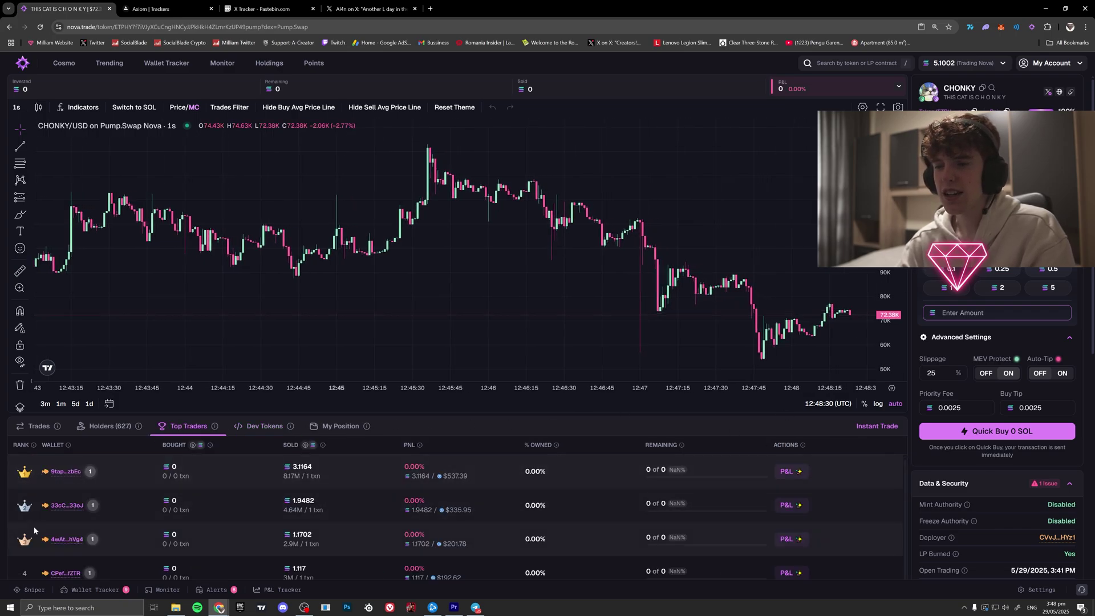
# - Set the browser page zoom to about 90%
pyautogui.hotkey('ctrl', '-')
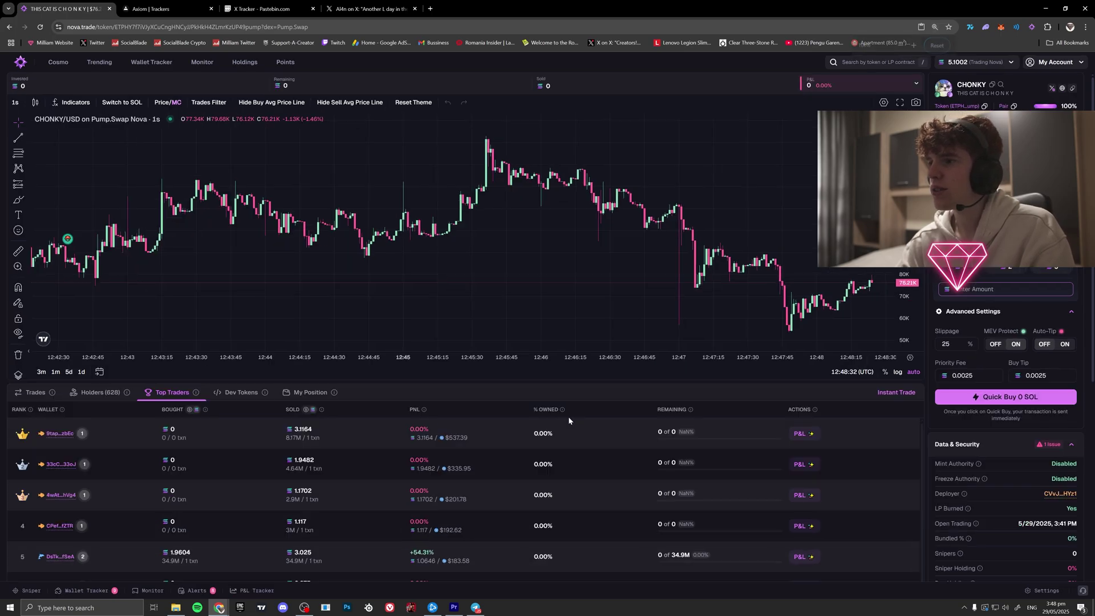
pyautogui.hotkey('ctrl', '-')
pyautogui.hotkey('ctrl', '+')
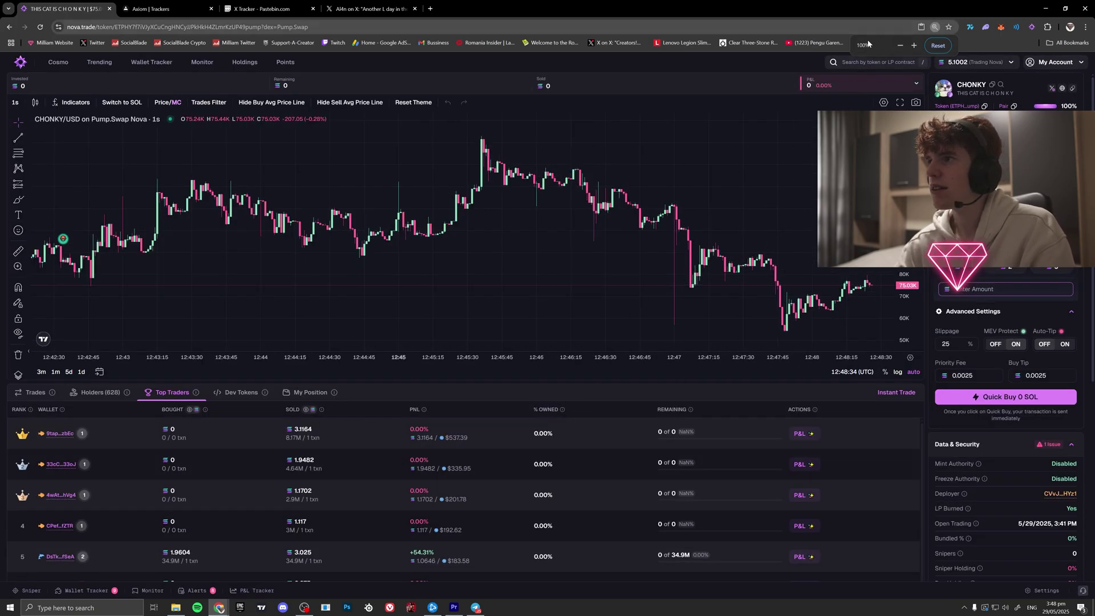
pyautogui.hotkey('ctrl', '-')
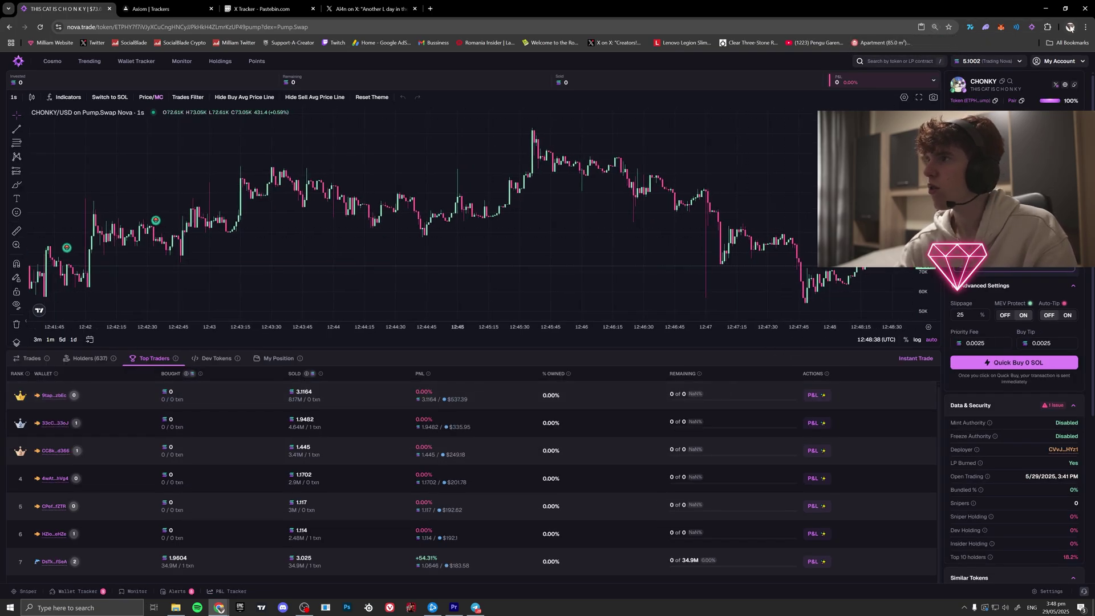
# - Enlarge the CHONKY chart by dragging its divider down over the traders table
pyautogui.click(1085, 27)
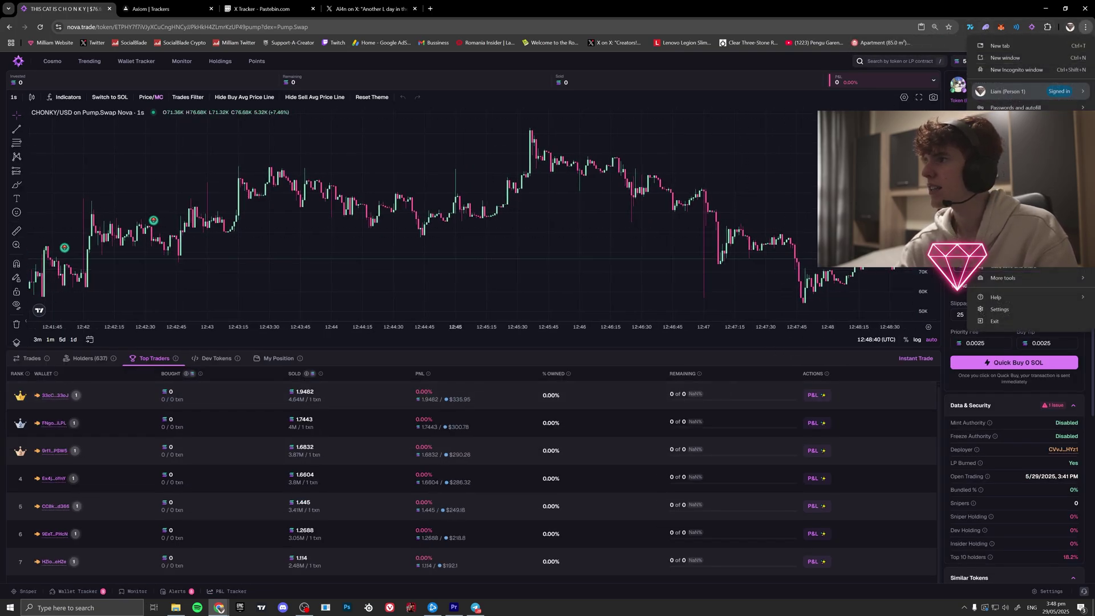
pyautogui.click(847, 3)
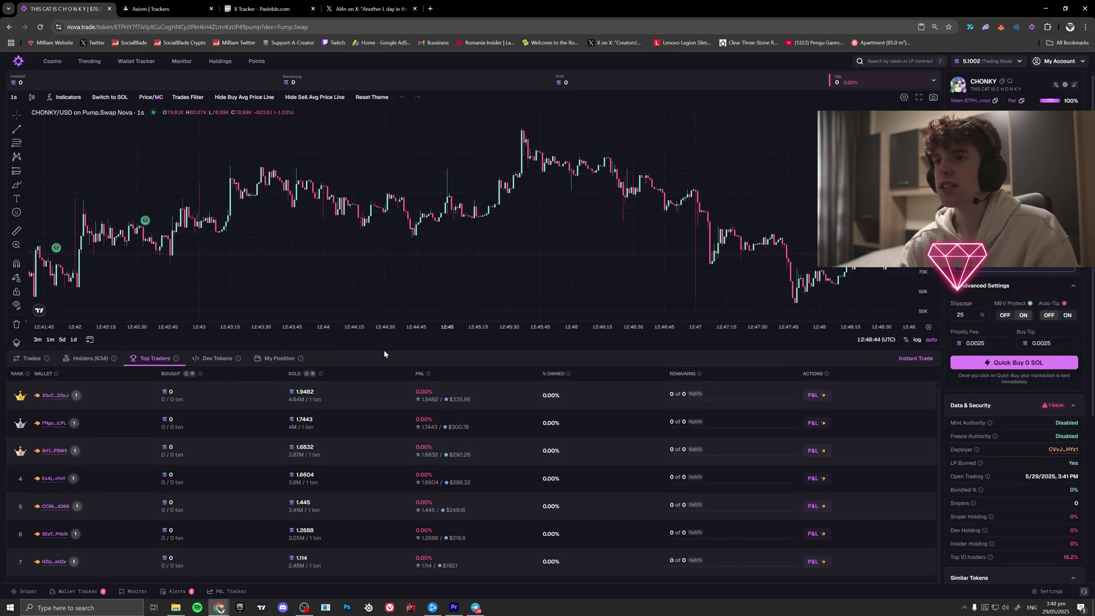
pyautogui.moveTo(350, 349); pyautogui.dragTo(340, 415)
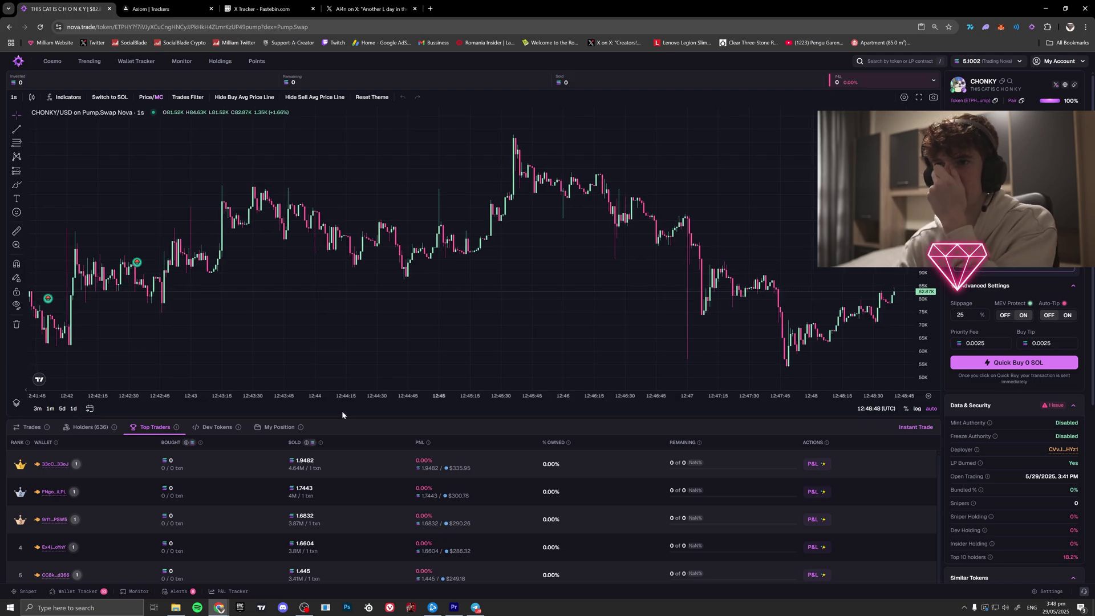
pyautogui.scroll(5, 736, 327)
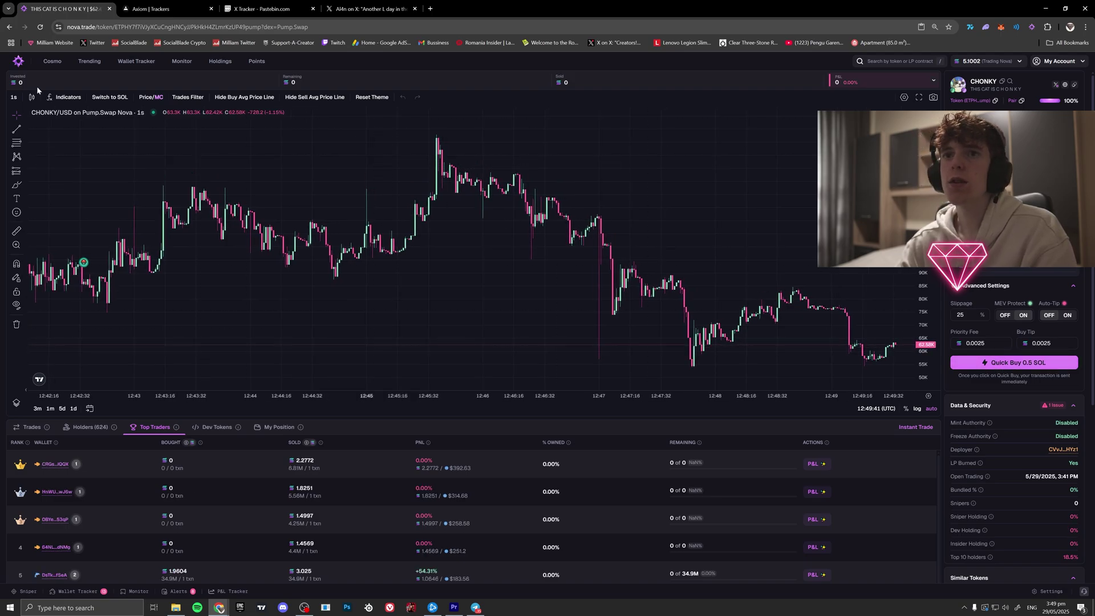
# - Quick-buy 0.5 SOL of CHONKY
pyautogui.click(993, 364)
pyautogui.scroll(6, 876, 340)
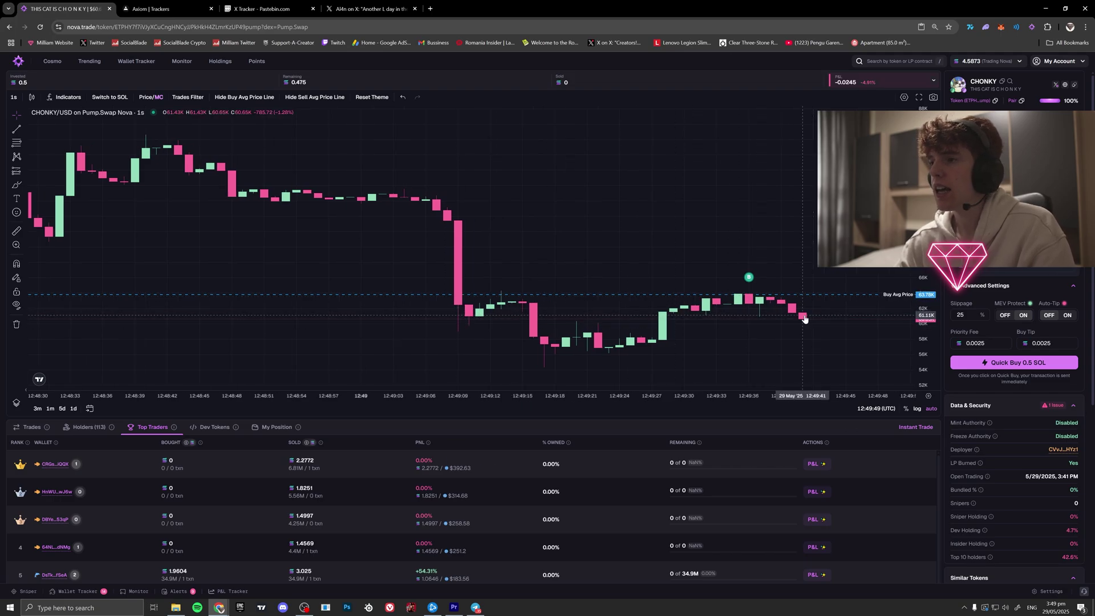
pyautogui.scroll(-2, 672, 326)
# - Show CHONKY's recent trades list with full dates instead of relative ages
pyautogui.click(32, 427)
pyautogui.scroll(-5, 439, 492)
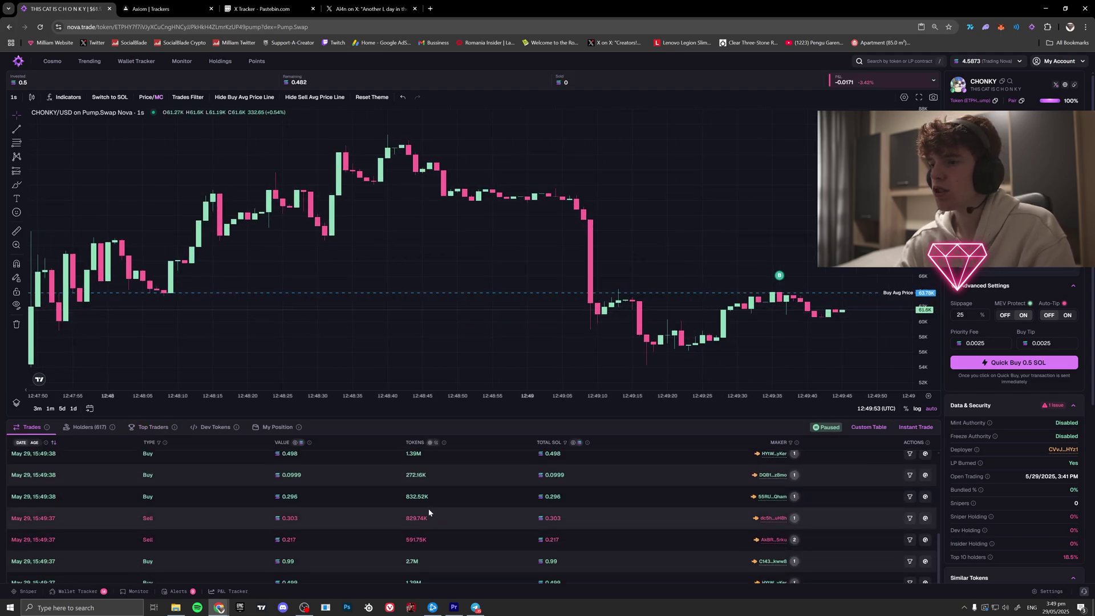
pyautogui.scroll(5, 428, 507)
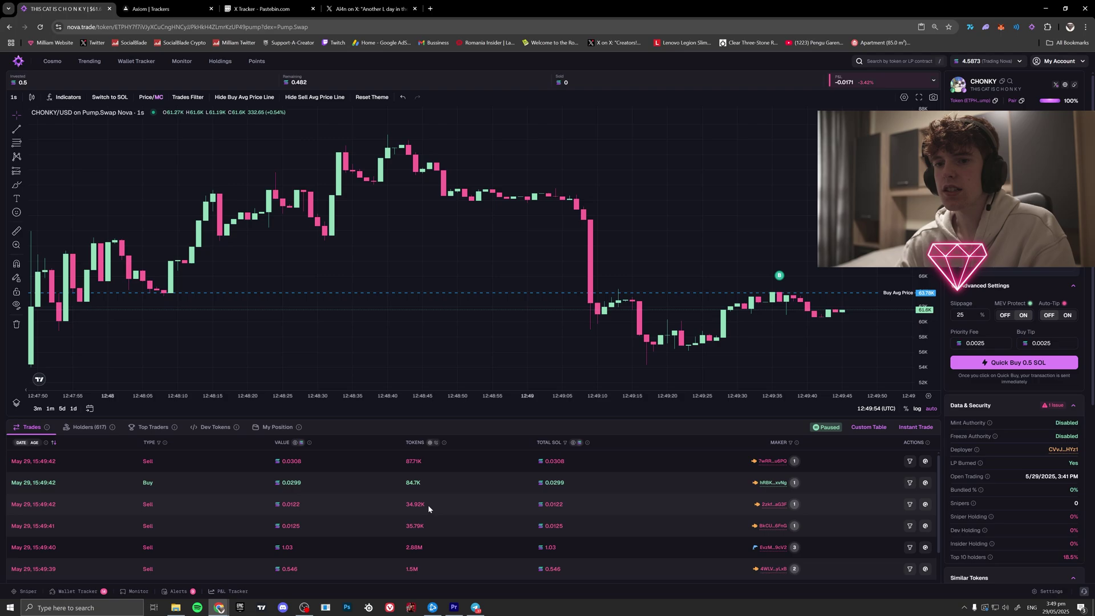
pyautogui.click(35, 443)
pyautogui.click(53, 443)
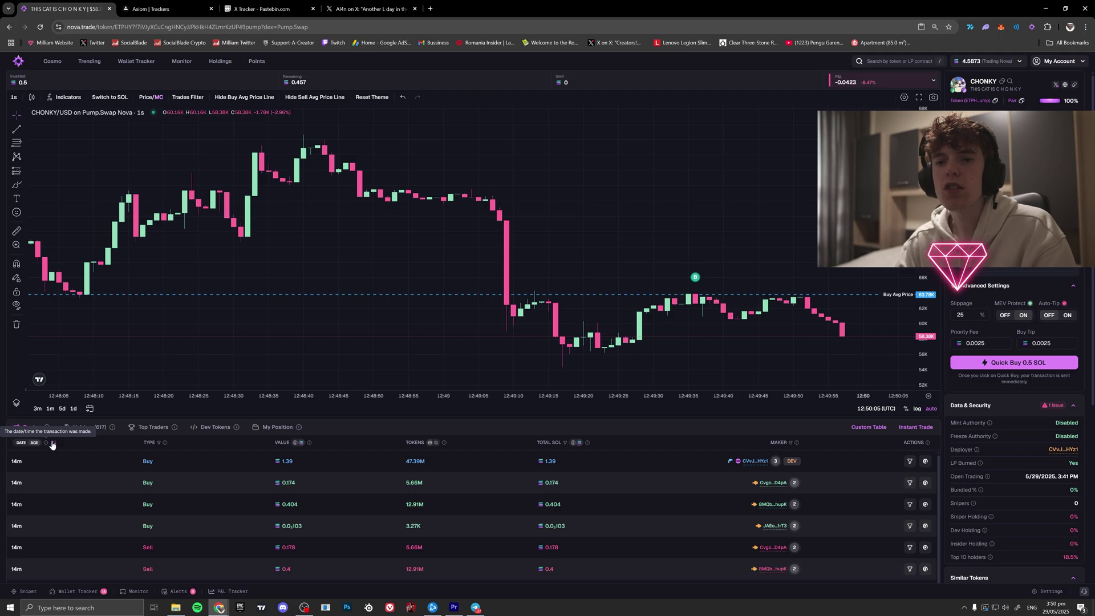
pyautogui.click(20, 443)
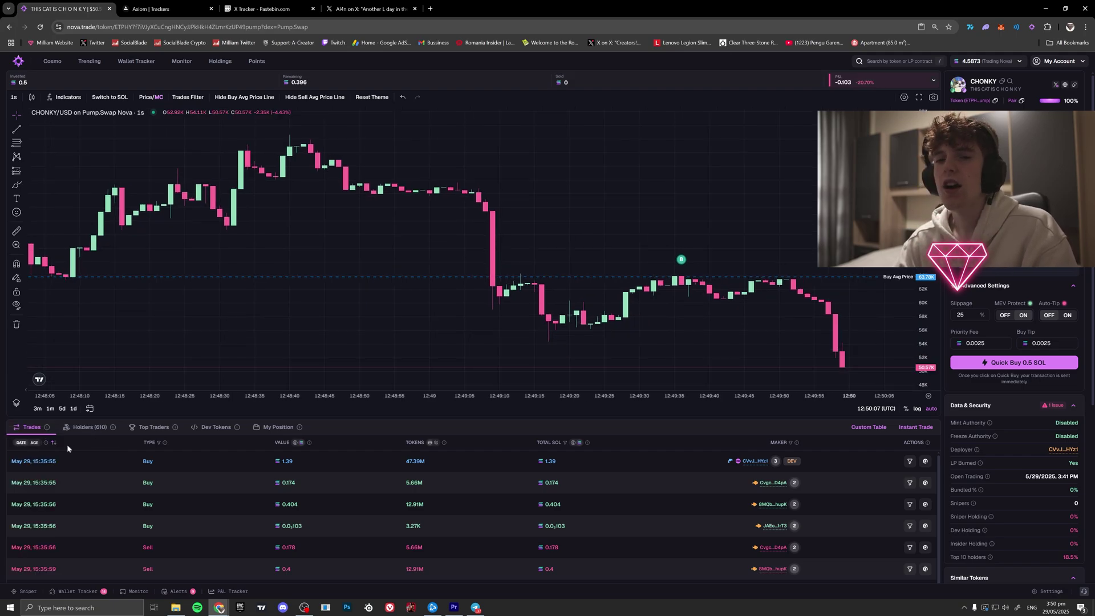
# - Switch the quick-trade panel to Sell with the 100% option ready
pyautogui.scroll(-10, 709, 318)
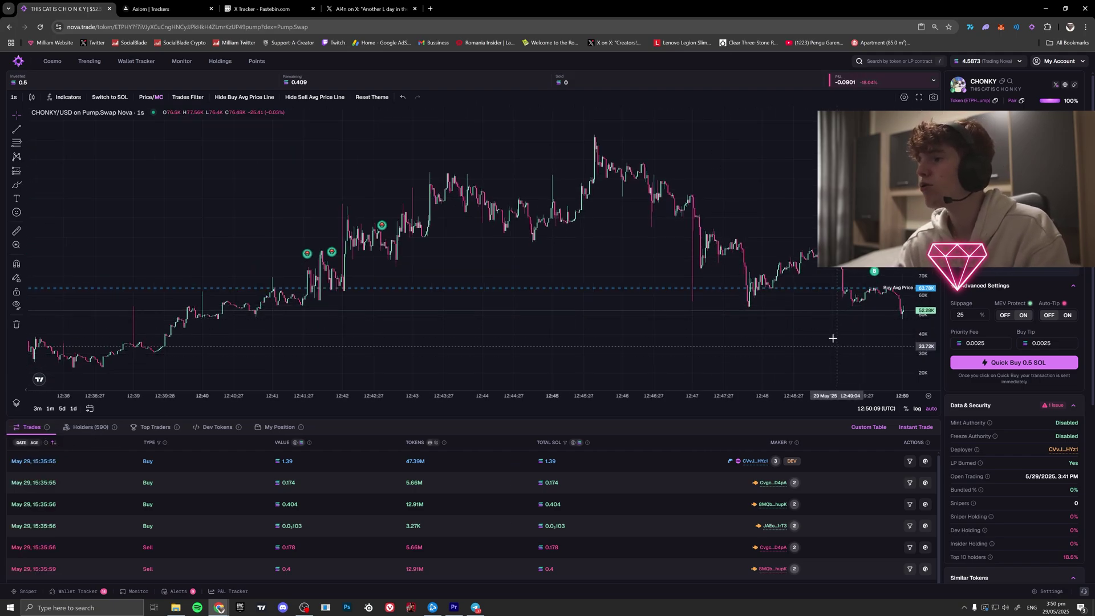
pyautogui.scroll(3, 828, 328)
pyautogui.scroll(-5, 757, 286)
pyautogui.scroll(8, 794, 286)
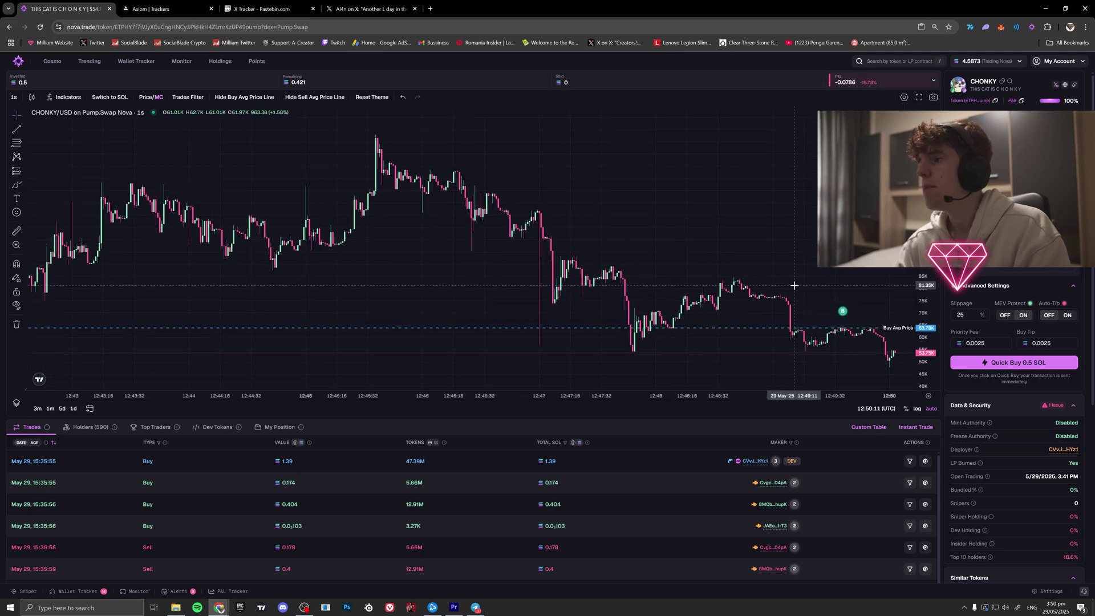
pyautogui.scroll(5, 794, 287)
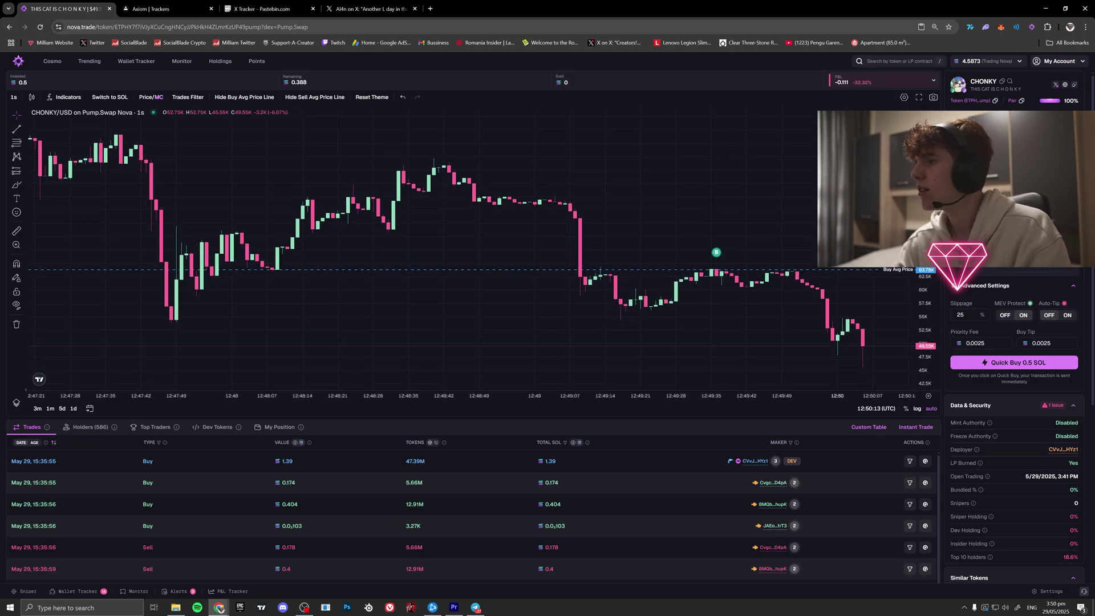
pyautogui.click(1044, 123)
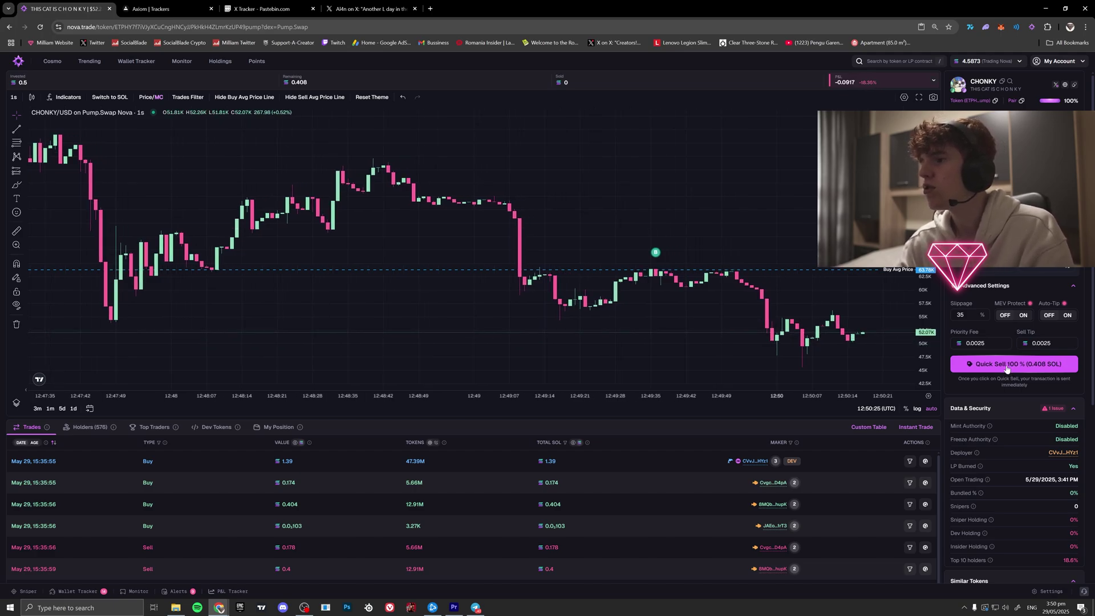
# - Quick-sell 100% of the CHONKY position, getting about 0.446 SOL back
pyautogui.click(1007, 365)
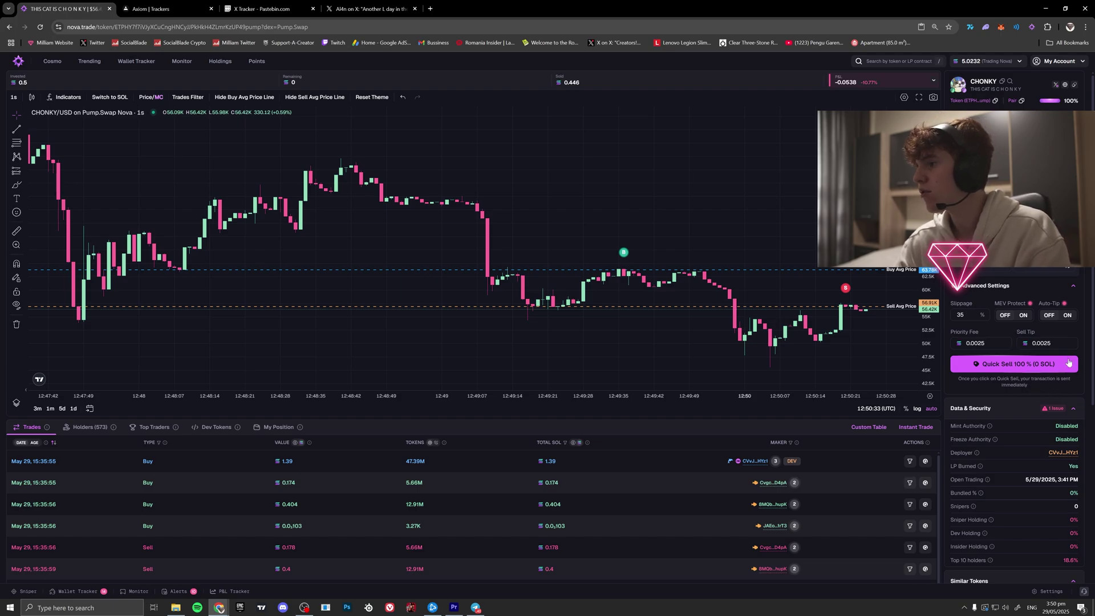
pyautogui.scroll(2, 770, 282)
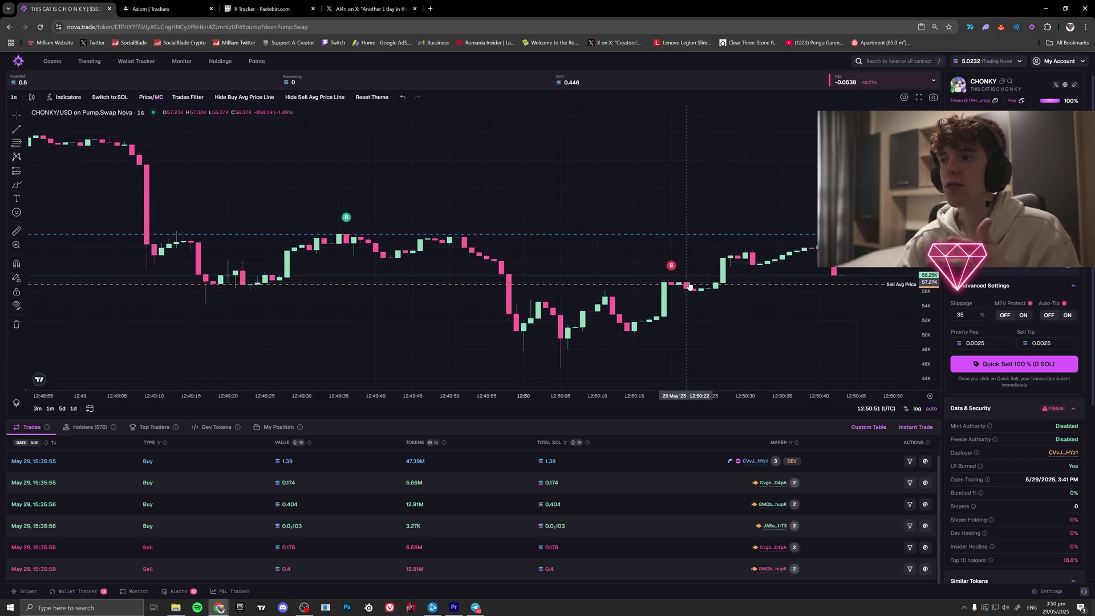
pyautogui.scroll(-5, 722, 295)
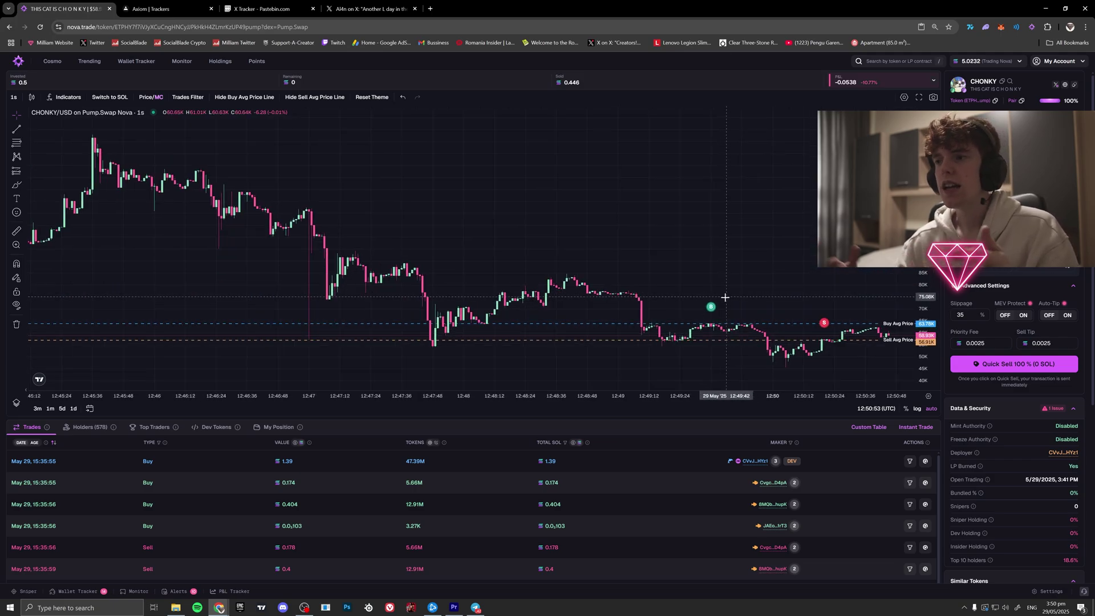
pyautogui.scroll(4, 725, 297)
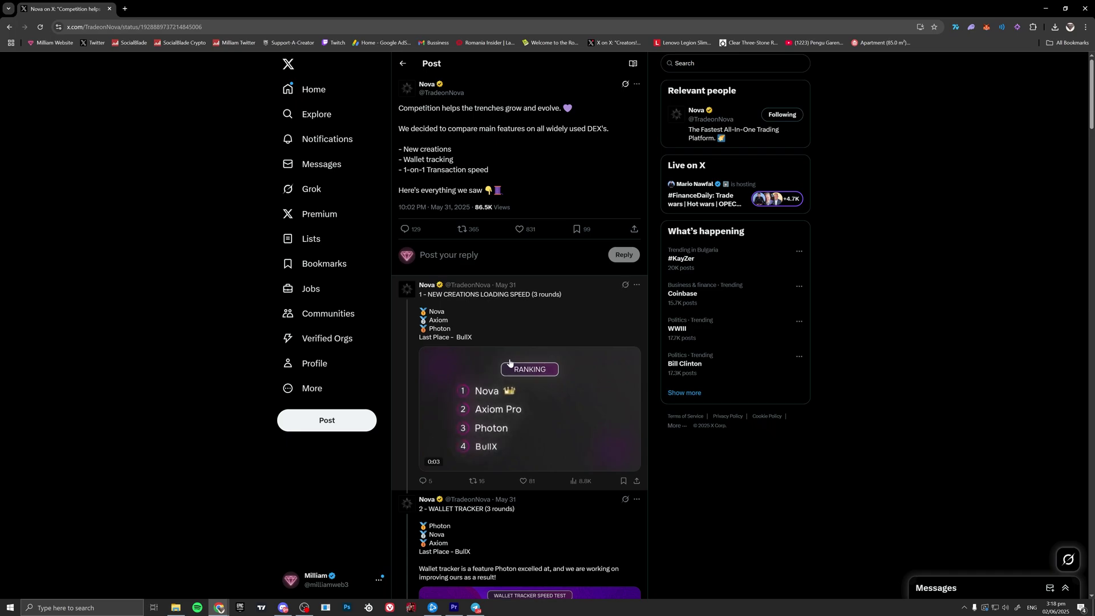
# - Open the '1 - NEW CREATIONS LOADING SPEED' reply as its own X post
pyautogui.click(575, 304)
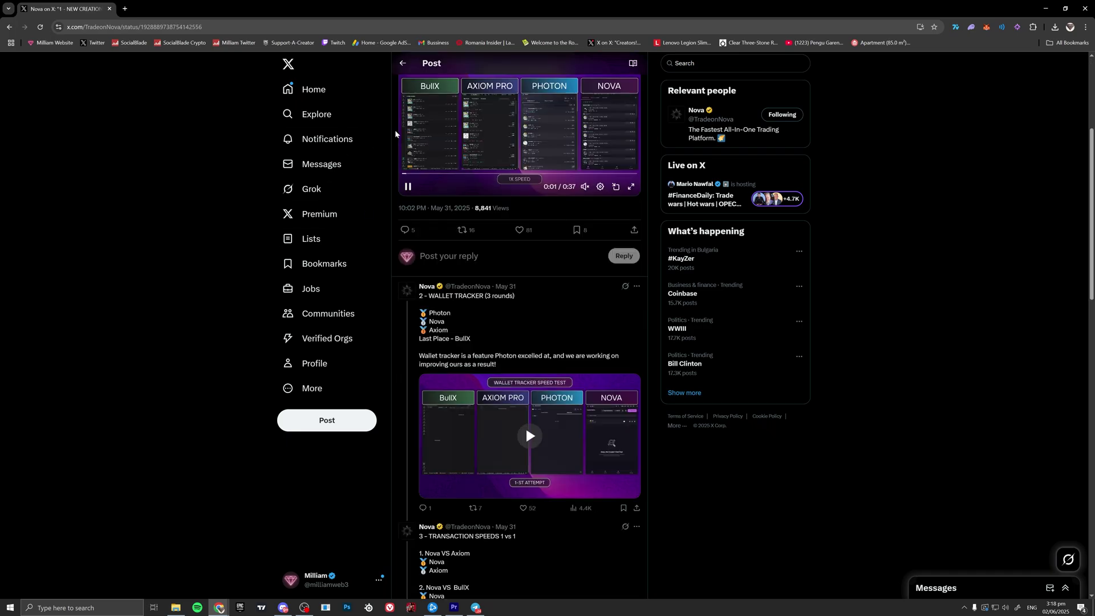
# - Play the New Creations speed test full screen and pause at 0:31, showing Nova 1st and BullX 4th
pyautogui.doubleClick(514, 354)
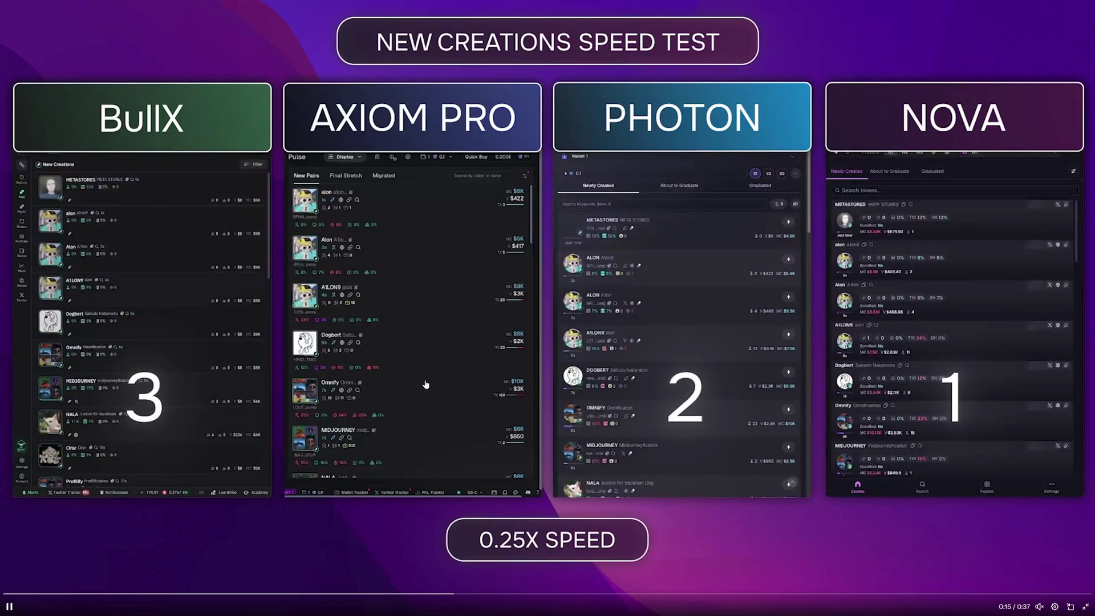
pyautogui.moveTo(650, 594); pyautogui.dragTo(789, 594)
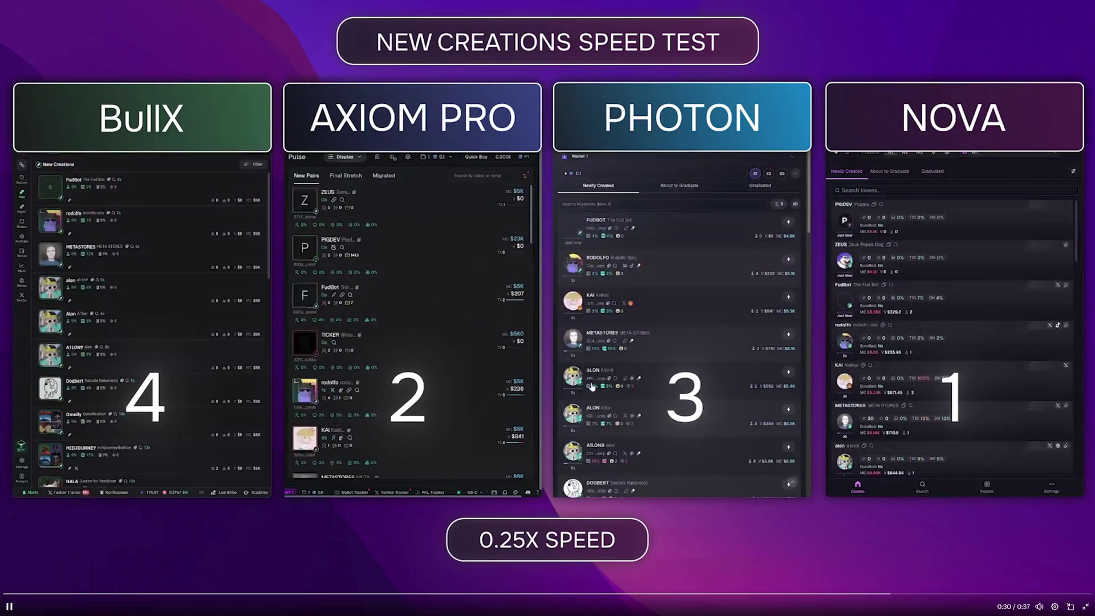
pyautogui.click(161, 358)
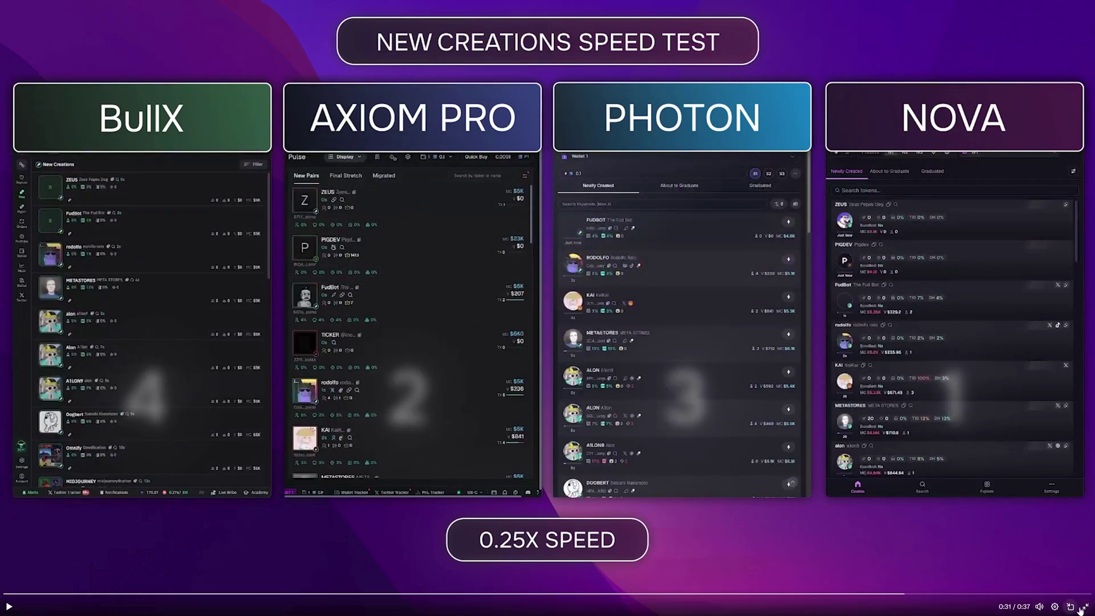
pyautogui.press('Escape')
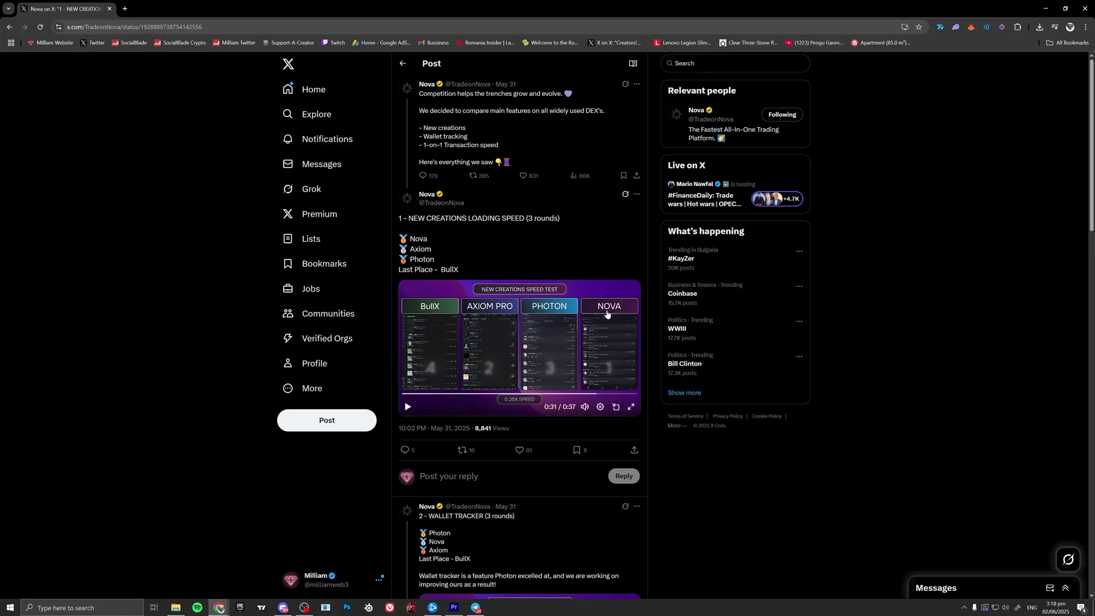
# - Watch the '2 - WALLET TRACKER' video muted and full screen, skipping to 0:56's replay rankings
pyautogui.scroll(-5, 584, 316)
pyautogui.click(542, 268)
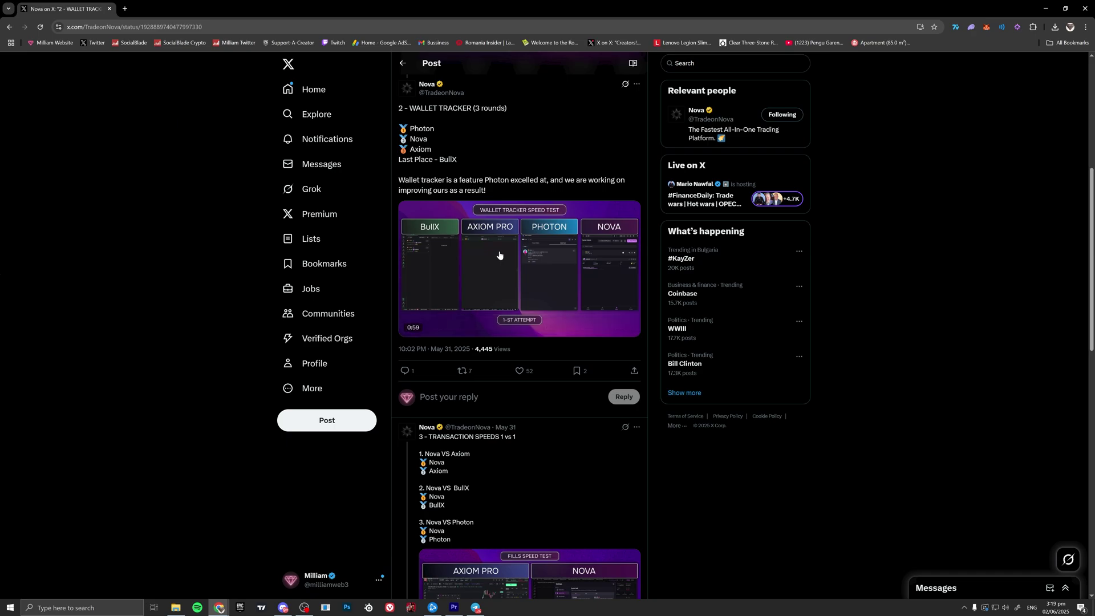
pyautogui.click(631, 328)
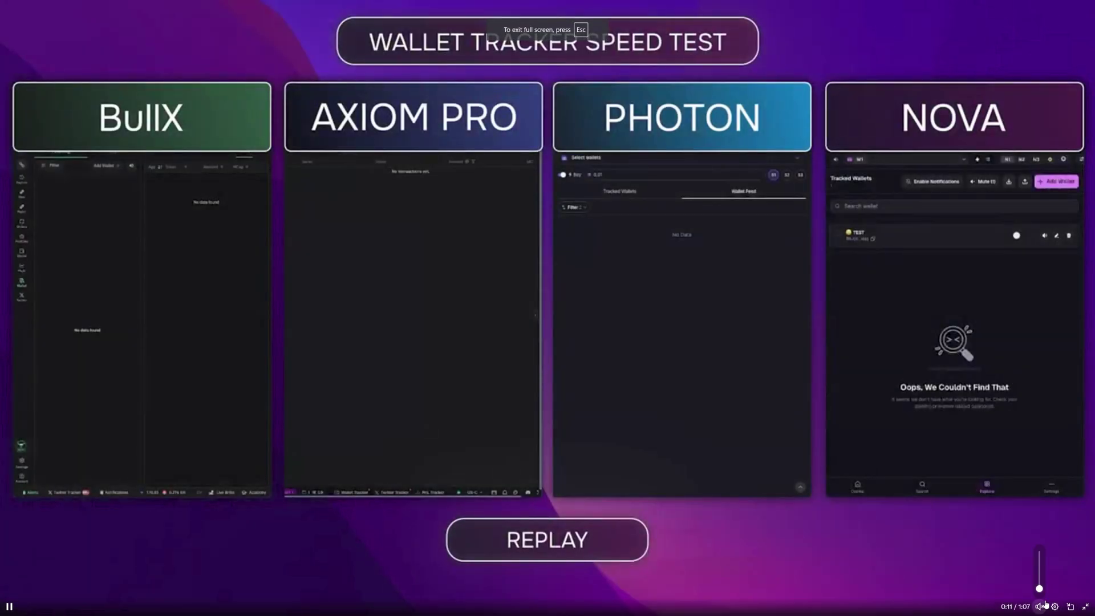
pyautogui.click(1040, 606)
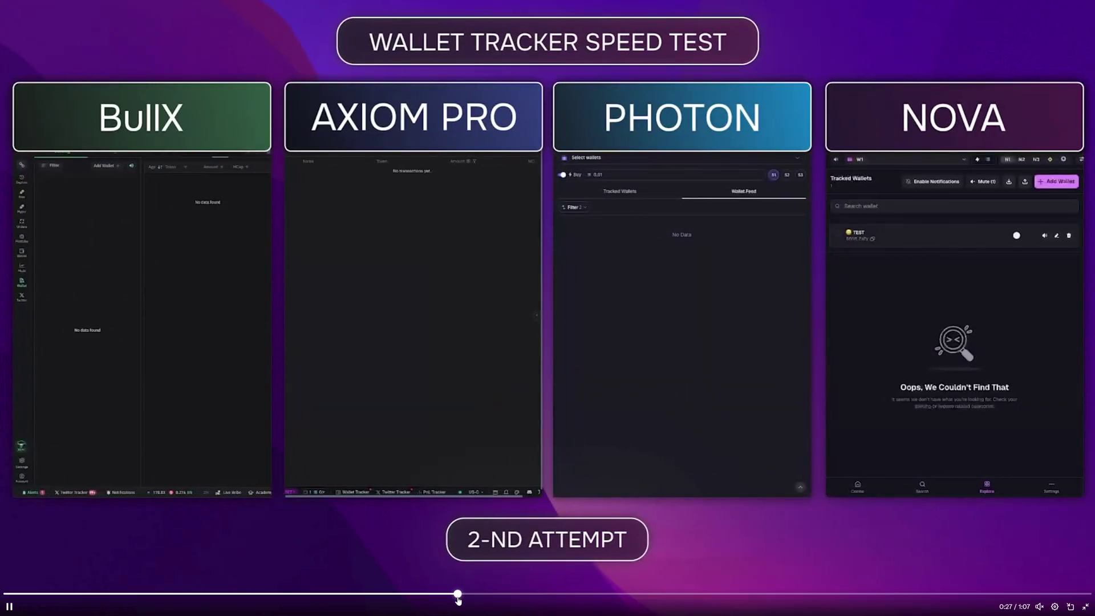
pyautogui.click(458, 594)
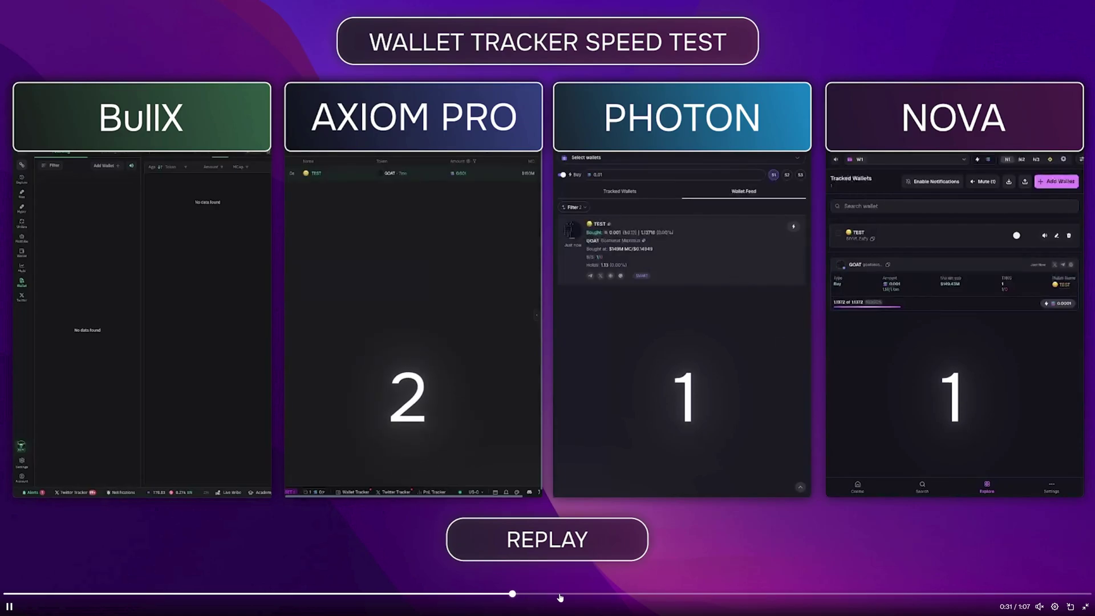
pyautogui.click(700, 594)
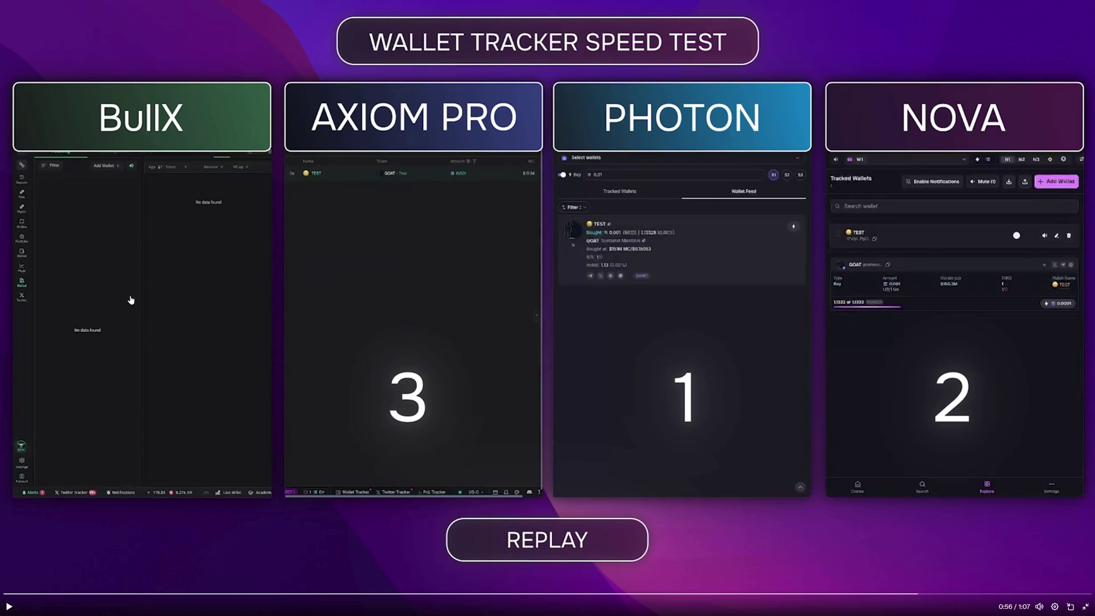
pyautogui.click(1086, 607)
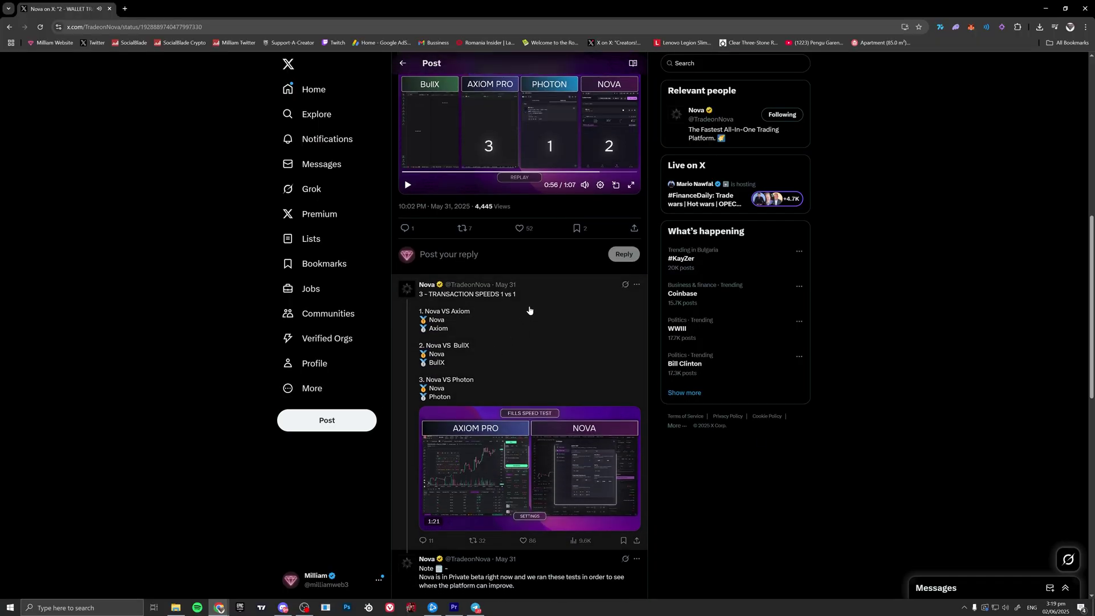
# - Play the '3 - TRANSACTION SPEEDS' Fills Speed Test full screen, skipping ahead to 0:53 at 0.25x replay
pyautogui.click(534, 321)
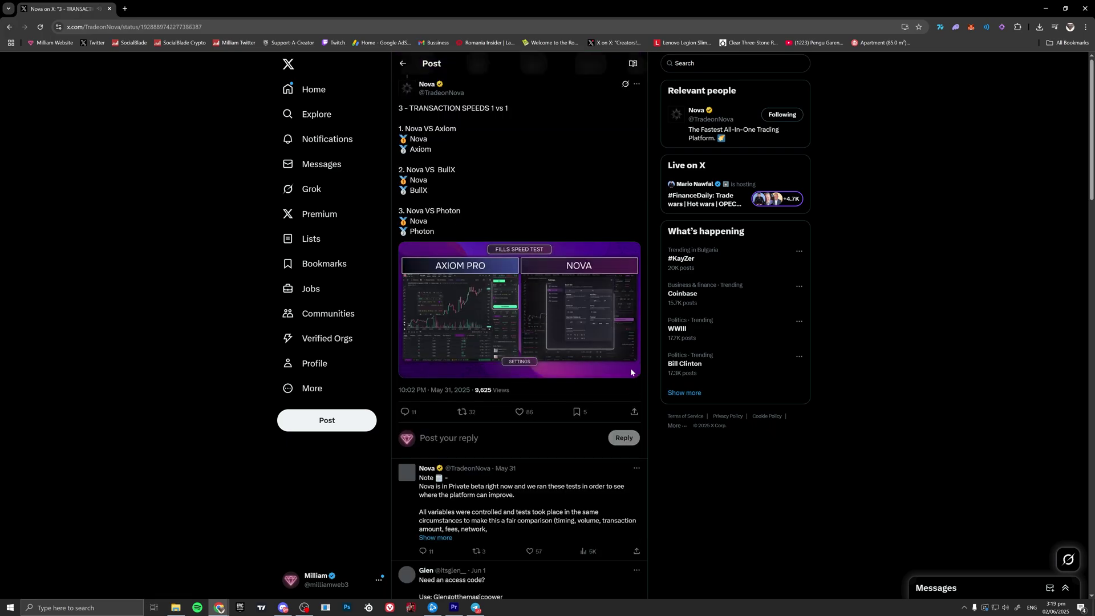
pyautogui.doubleClick(527, 332)
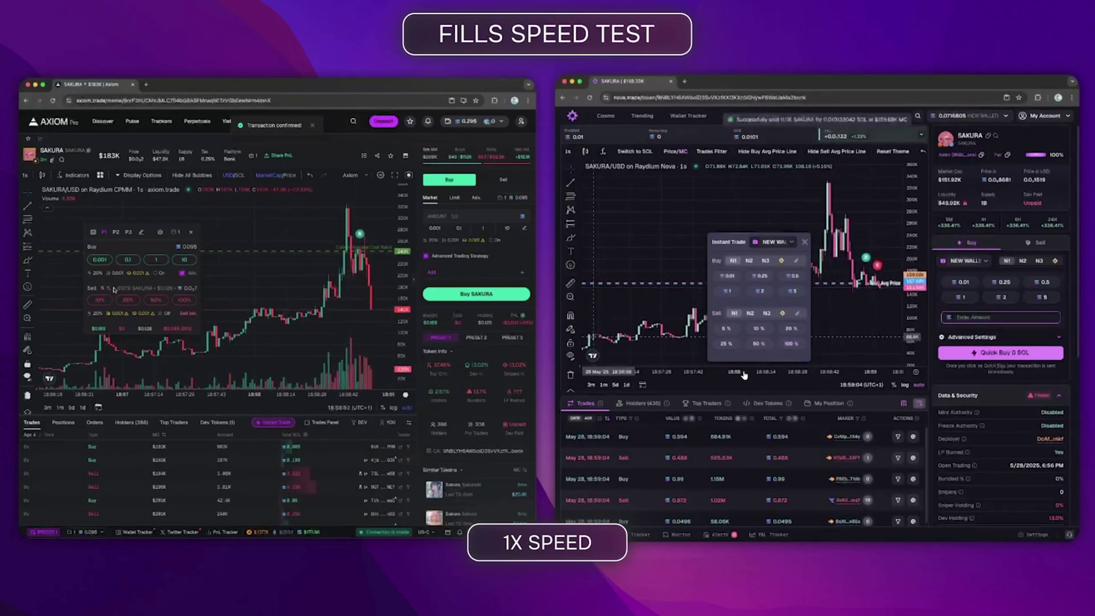
pyautogui.moveTo(230, 589)
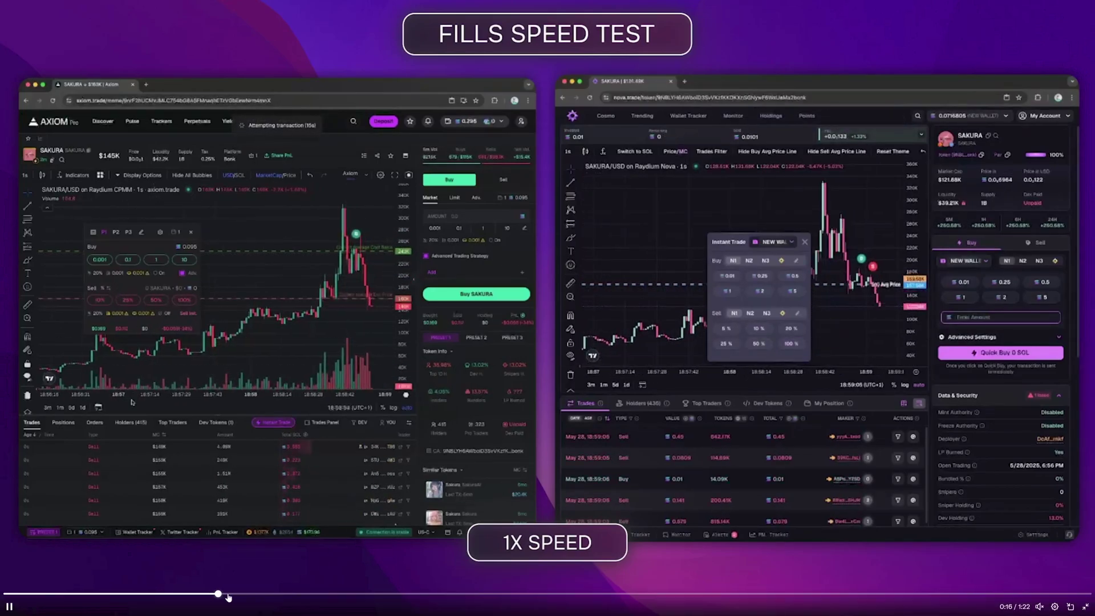
pyautogui.click(253, 593)
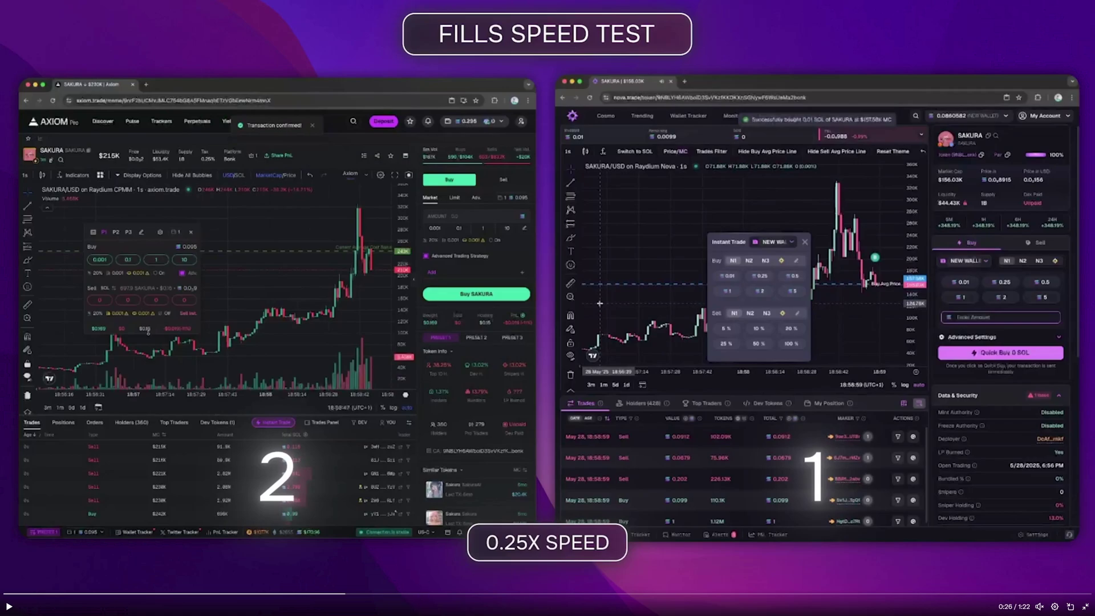
pyautogui.moveTo(440, 594); pyautogui.dragTo(645, 594)
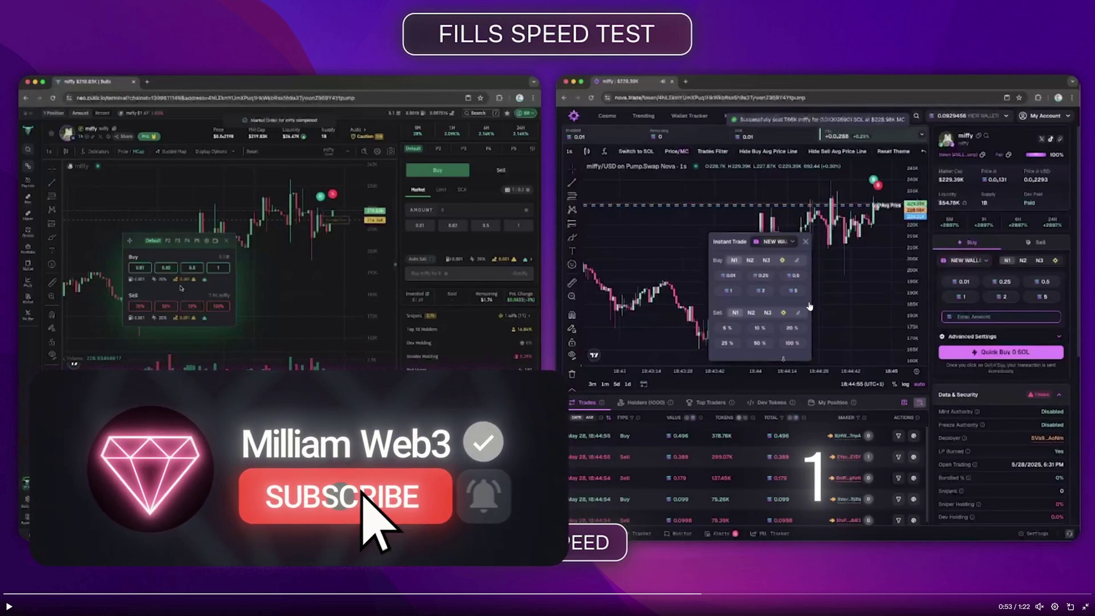
# - Exit full screen and return to Nova's original DEX-comparison post at the thread's top
pyautogui.click(1086, 606)
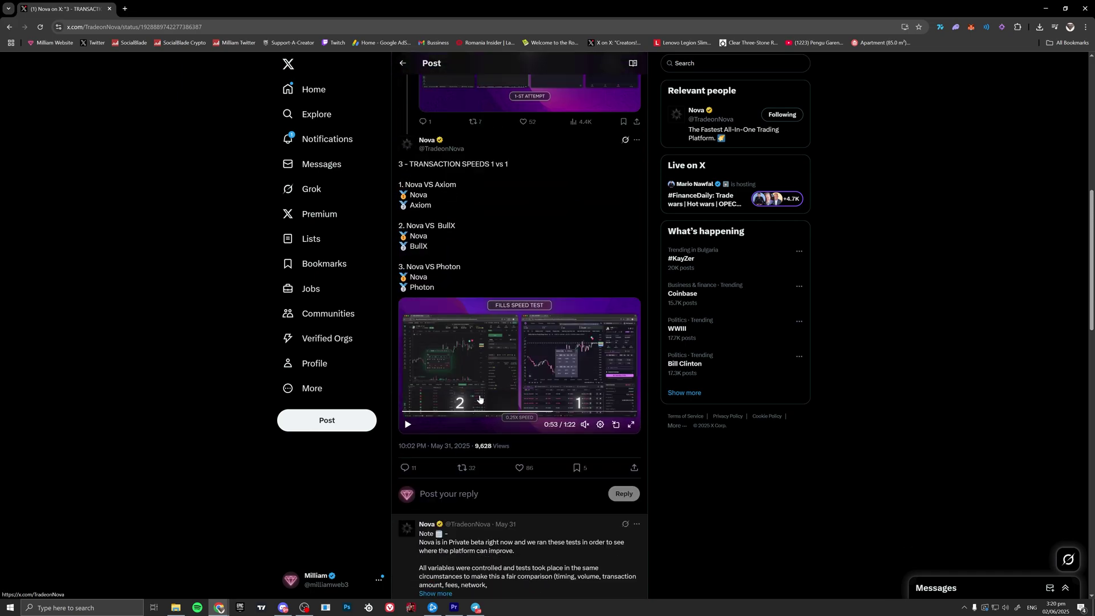
pyautogui.scroll(10, 479, 399)
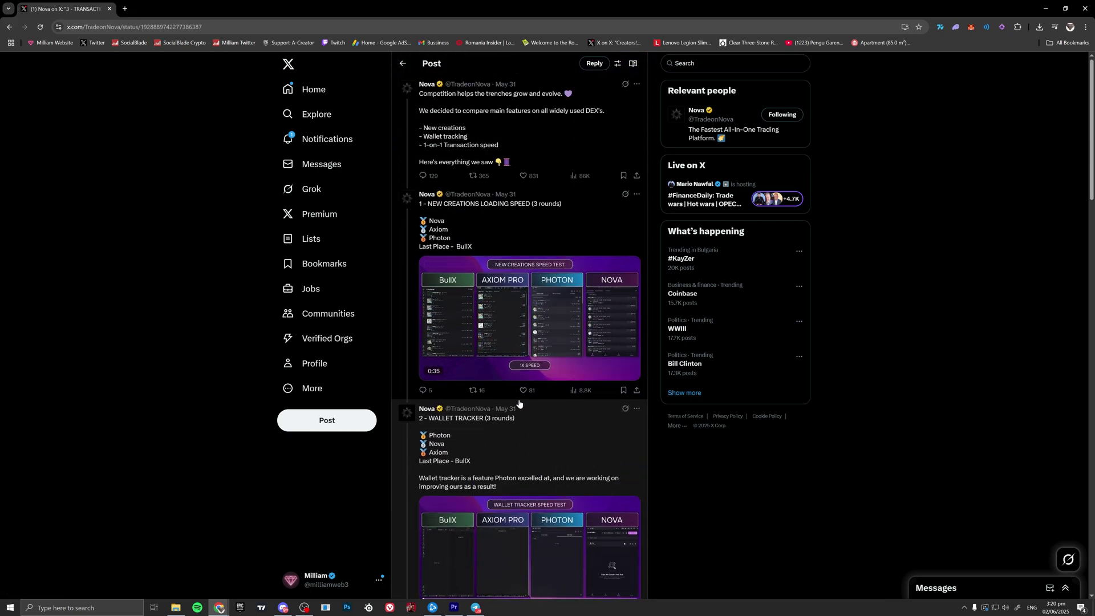